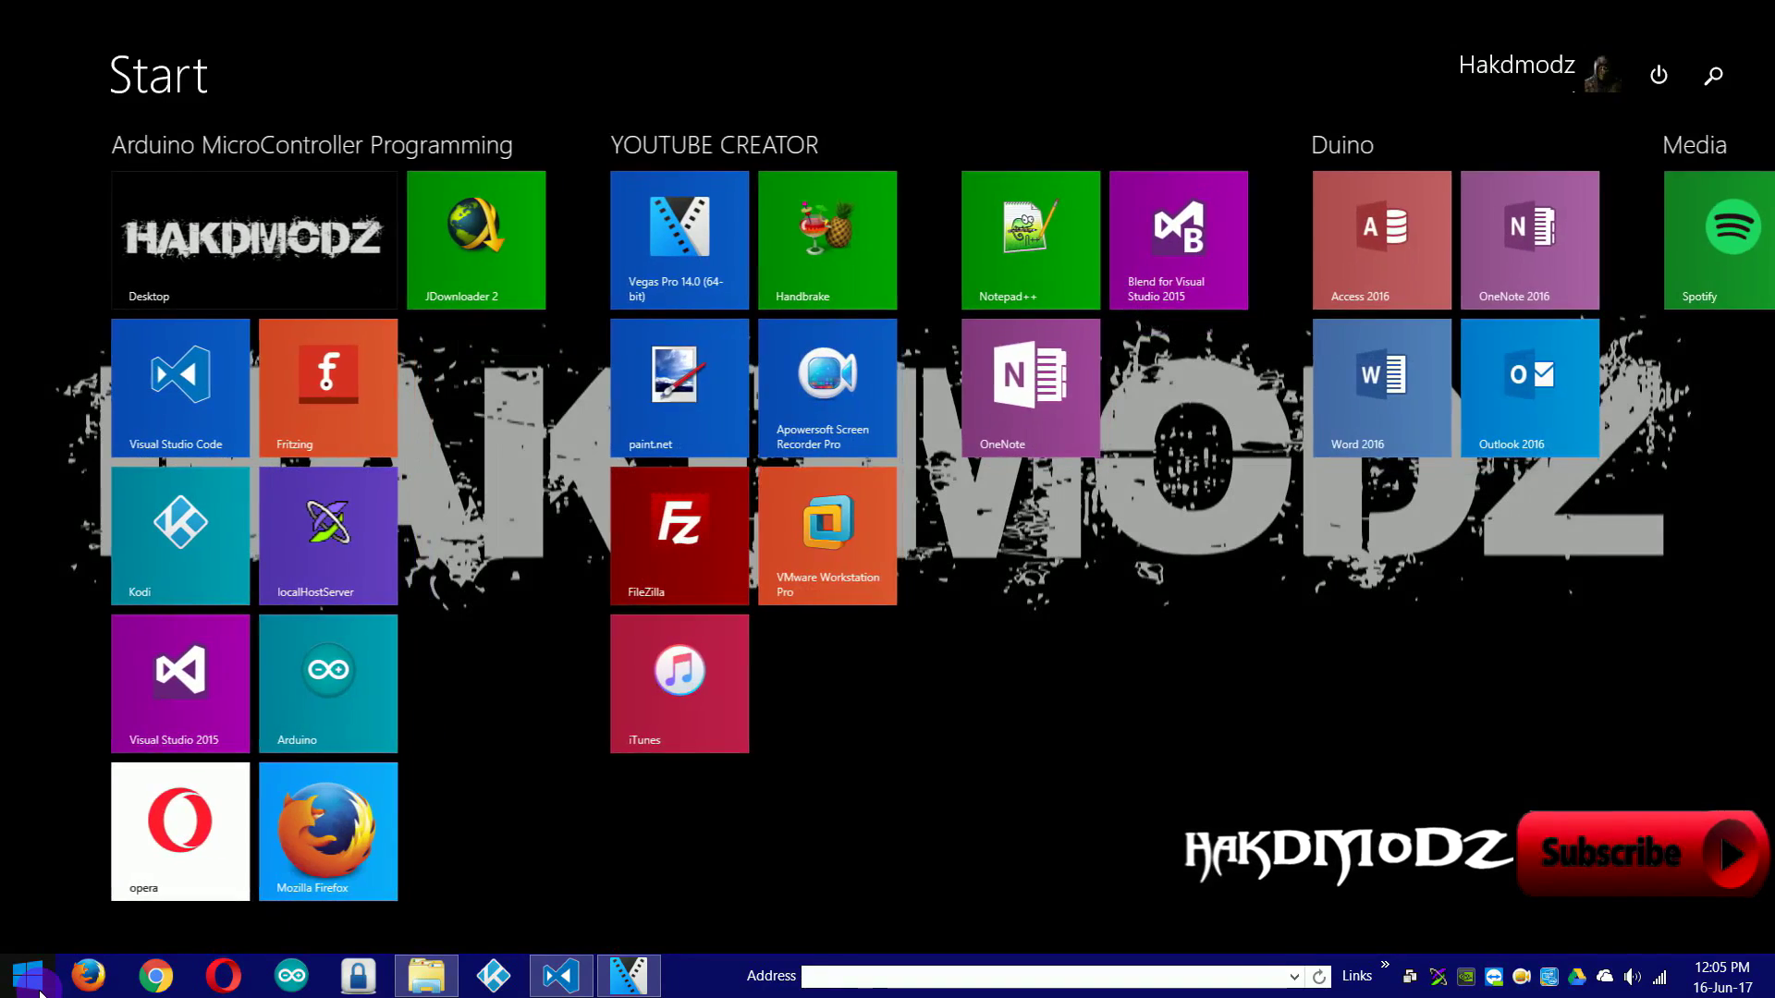
Go to the desktop and open the RegHACKS folder in File Explorer.
click(41, 993)
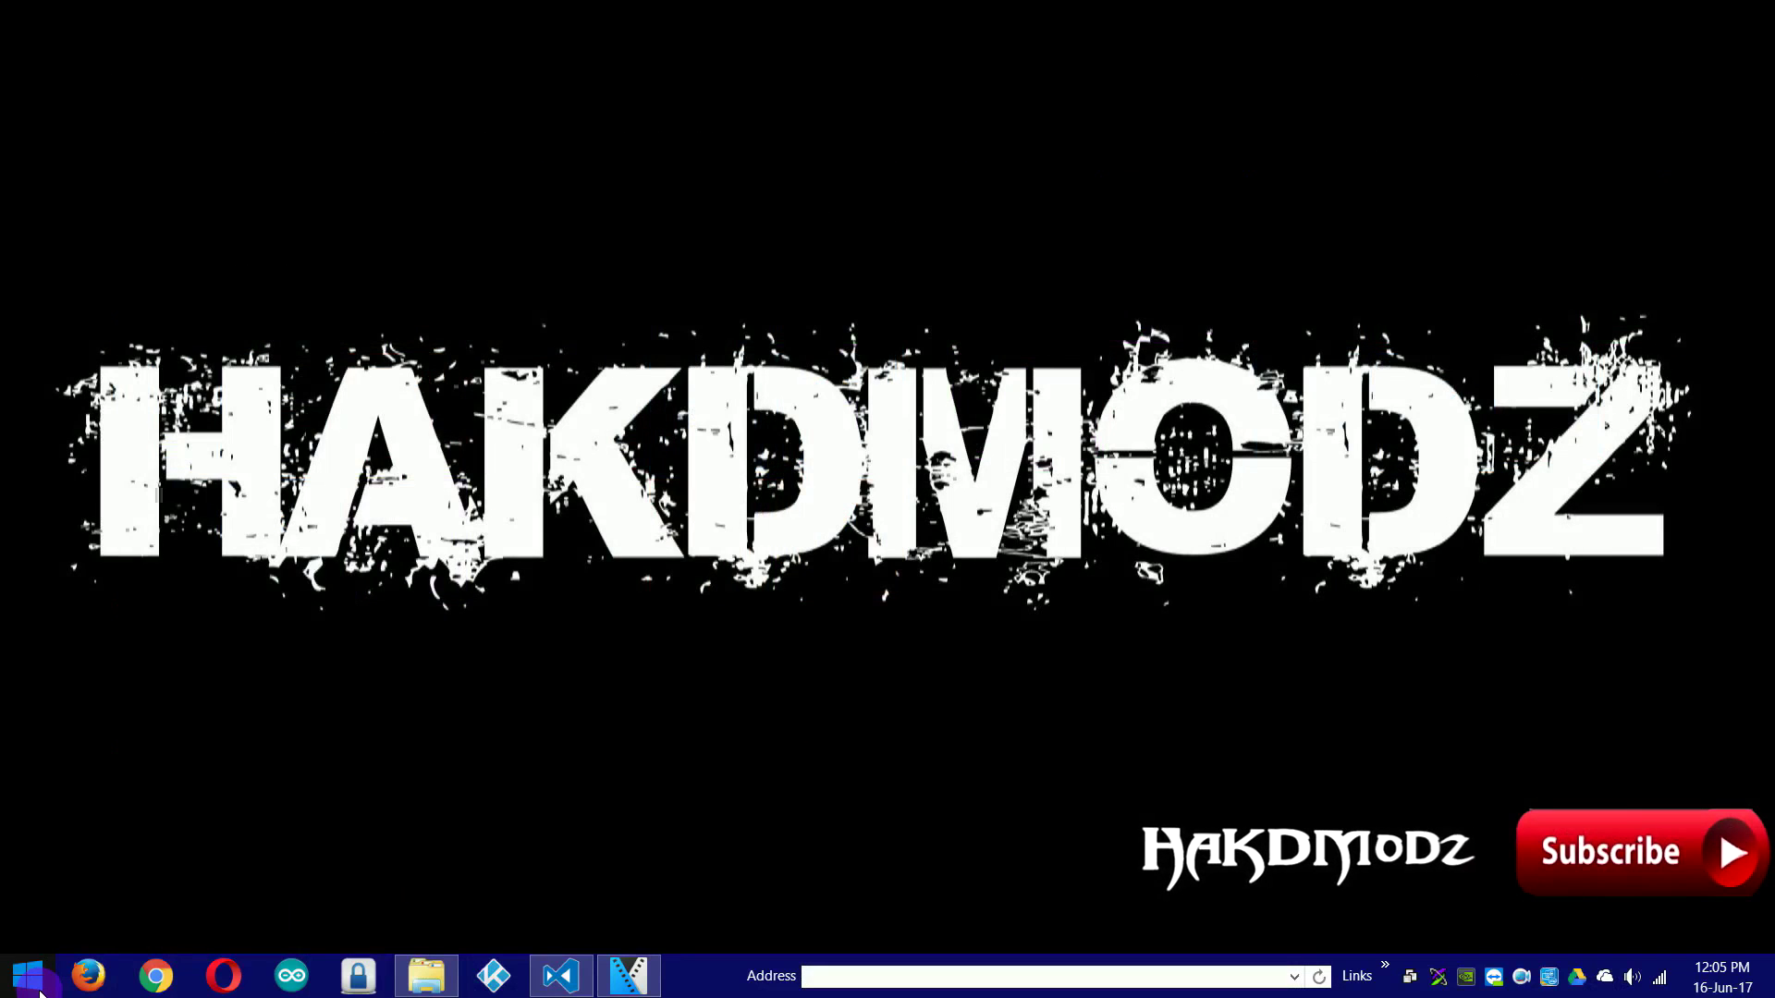
click(441, 977)
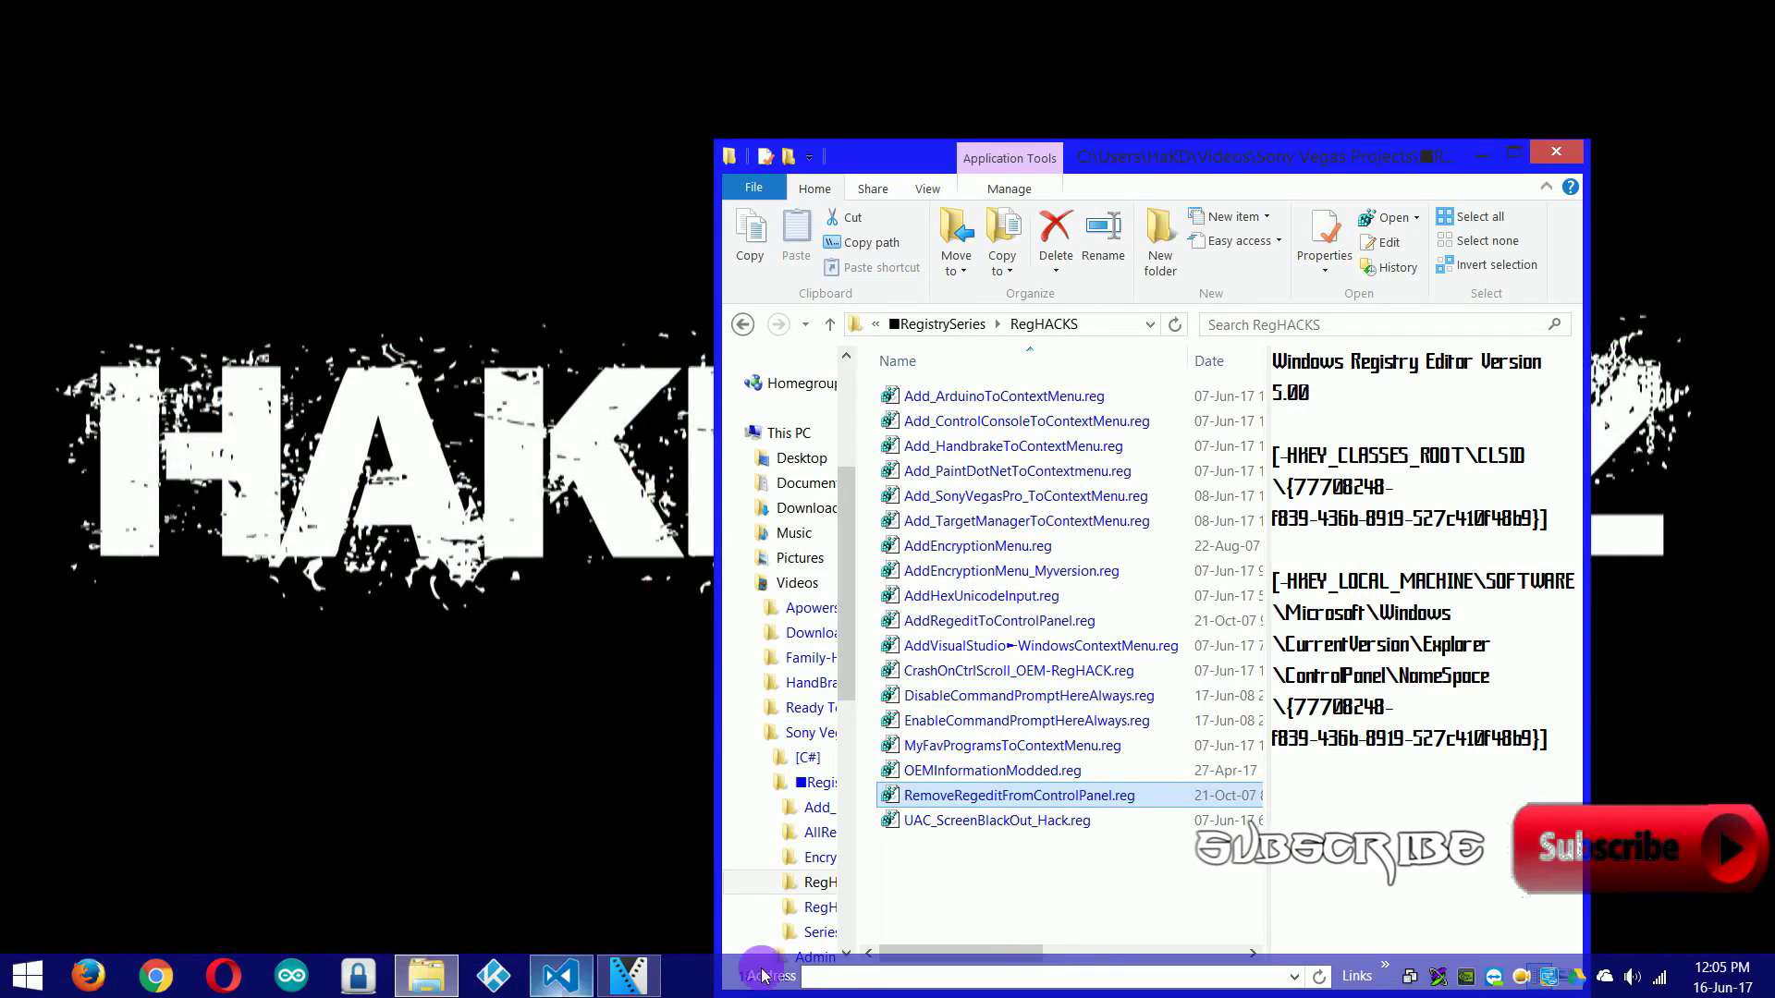
click(1130, 902)
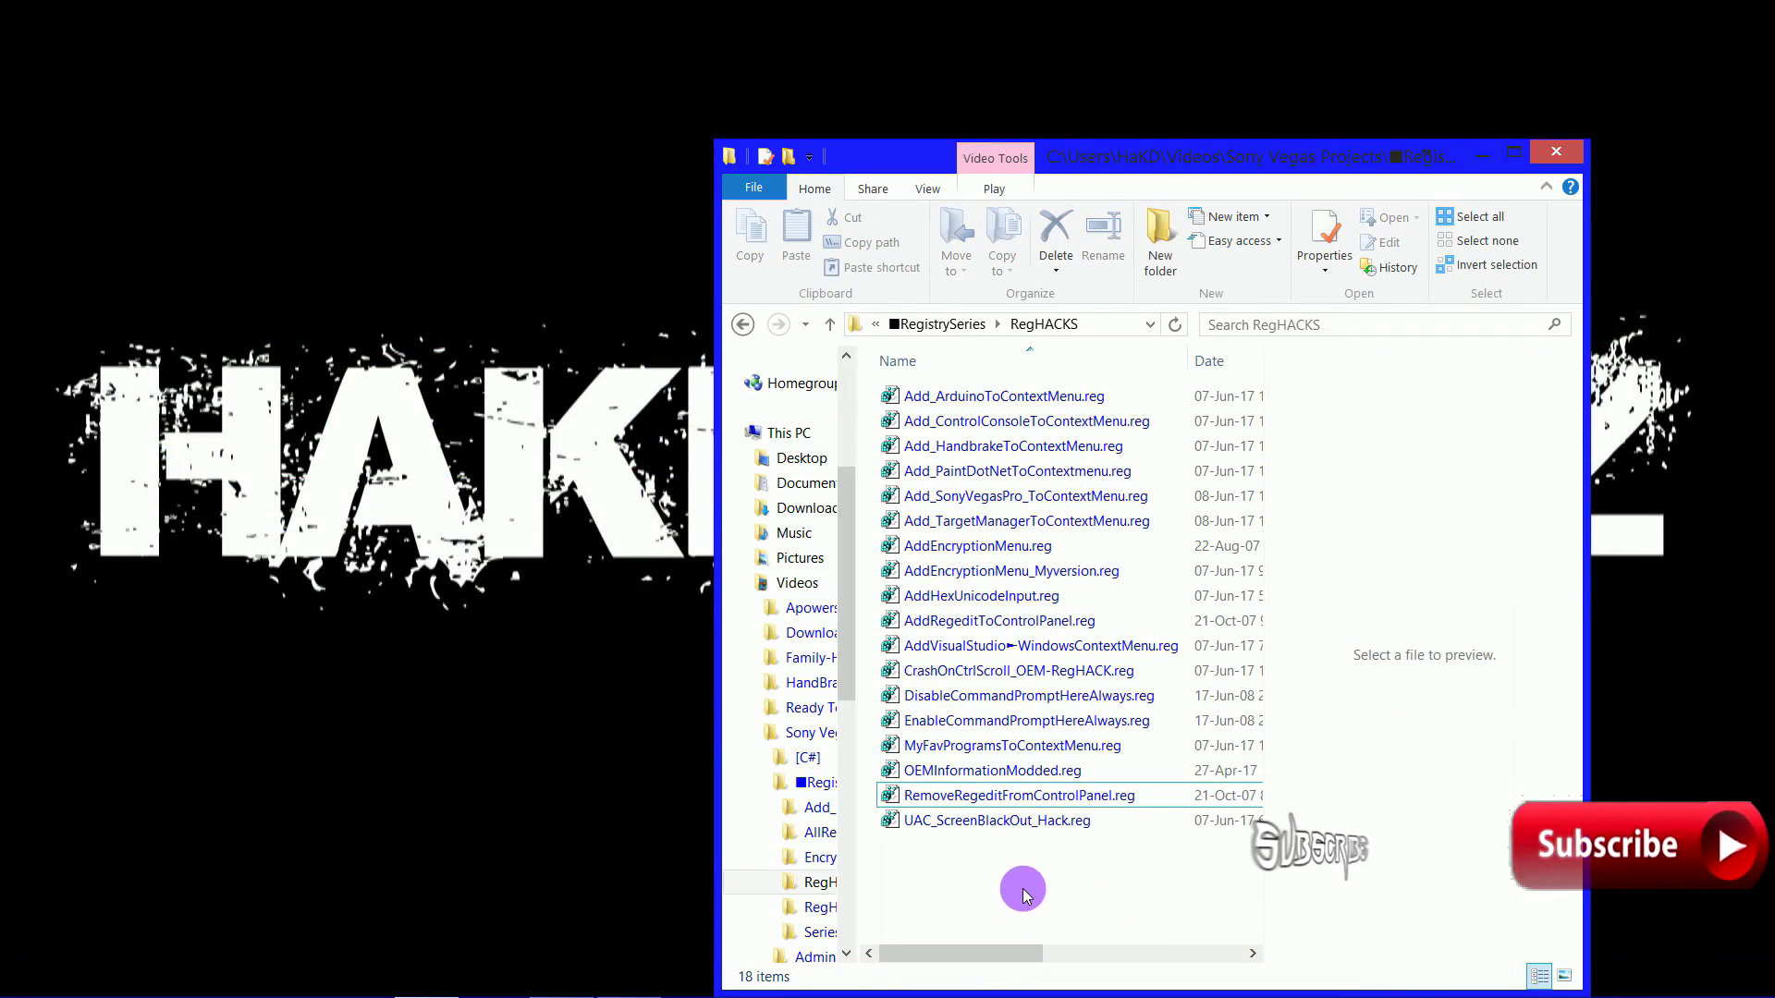
Open Control Panel by searching 'control' from the Start screen.
mouse_move(638, 984)
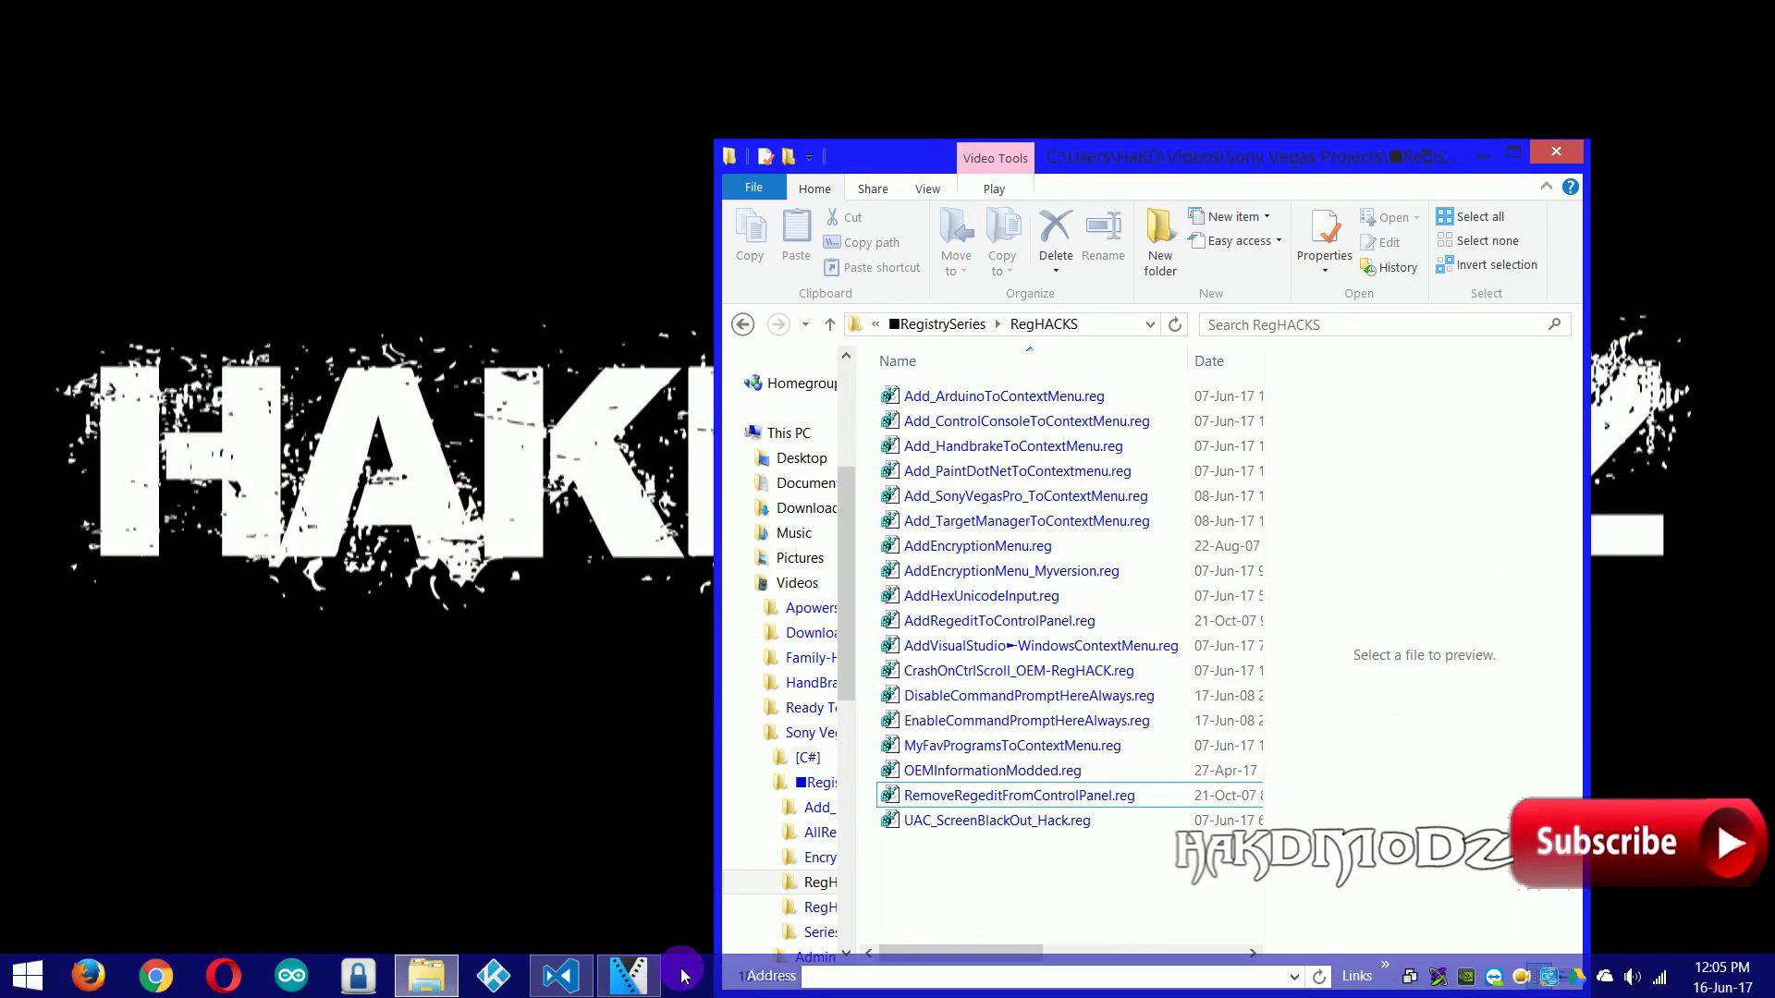
click(26, 987)
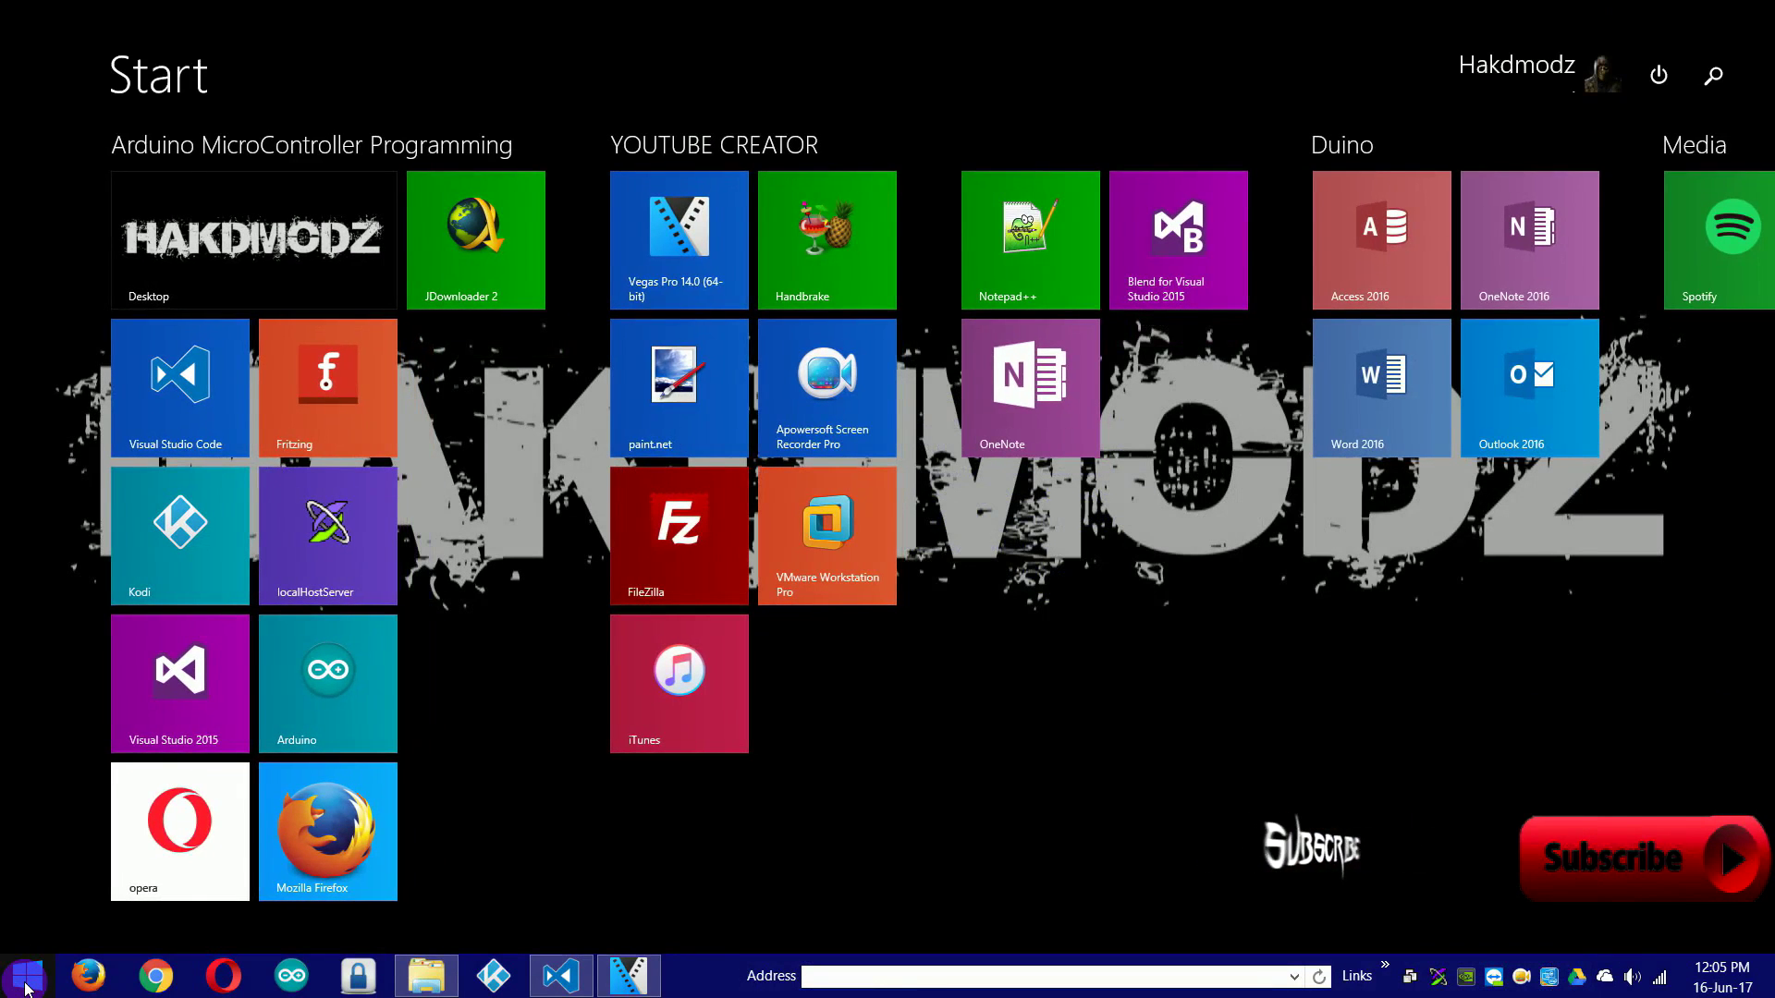
text(cont)
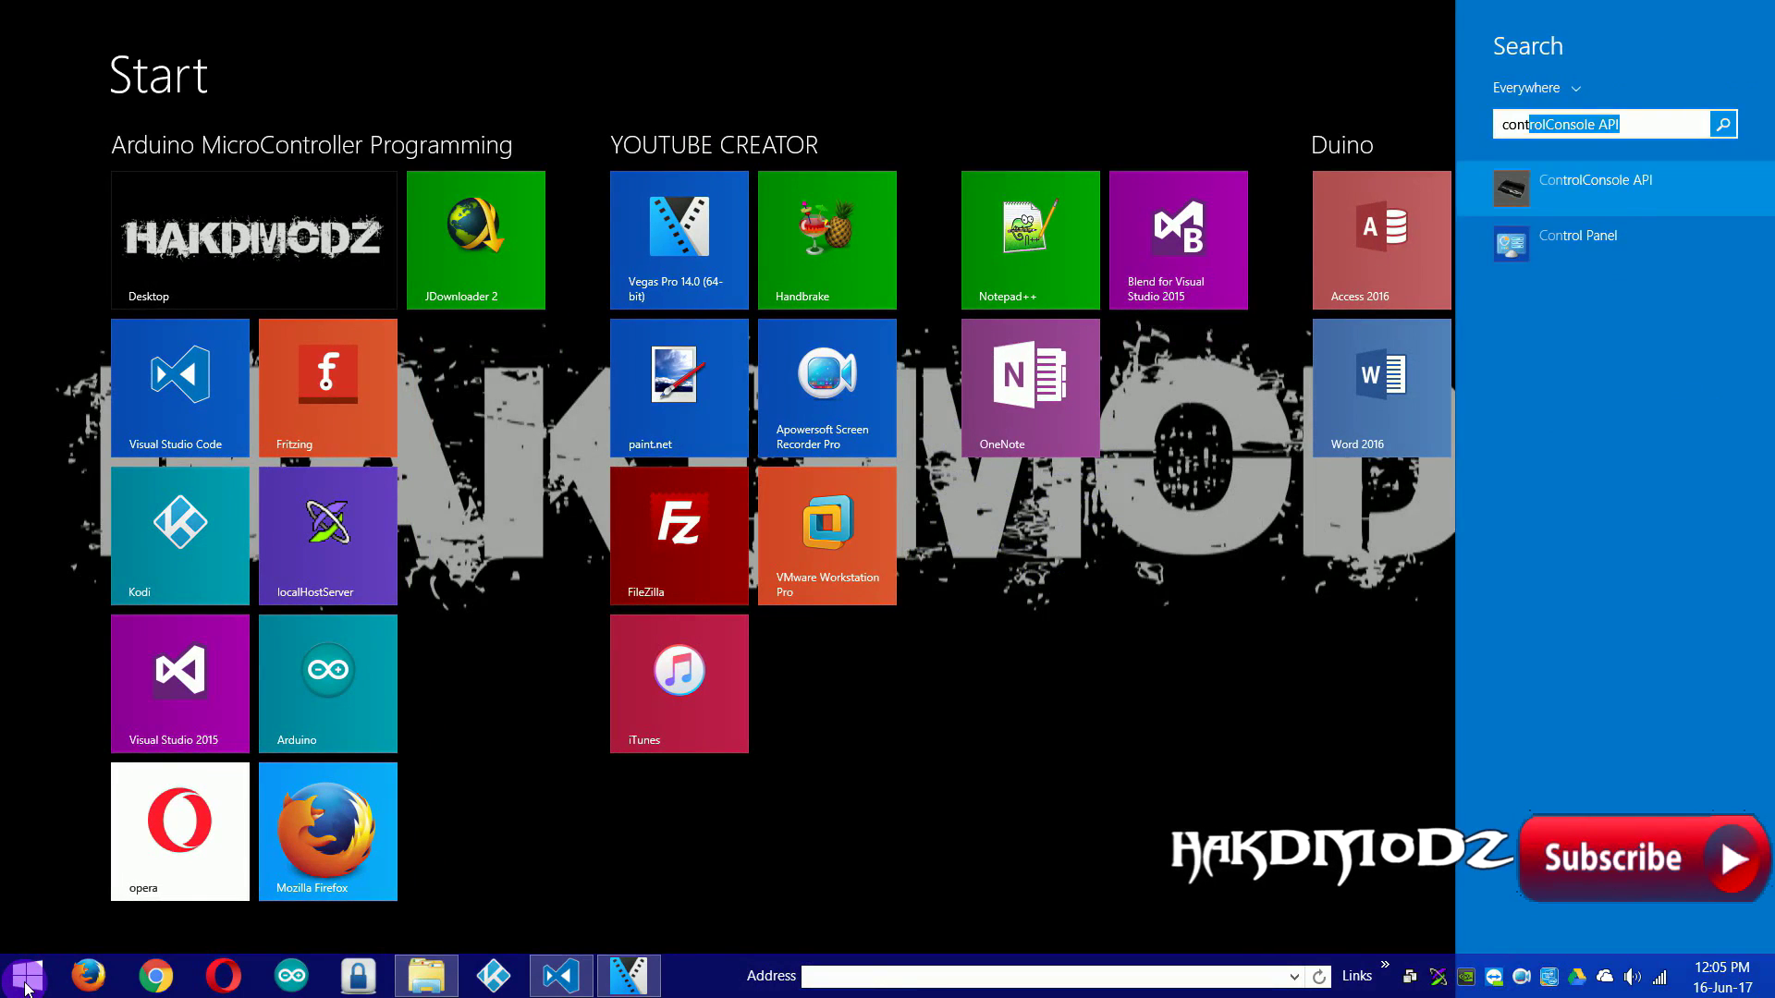
text(rol)
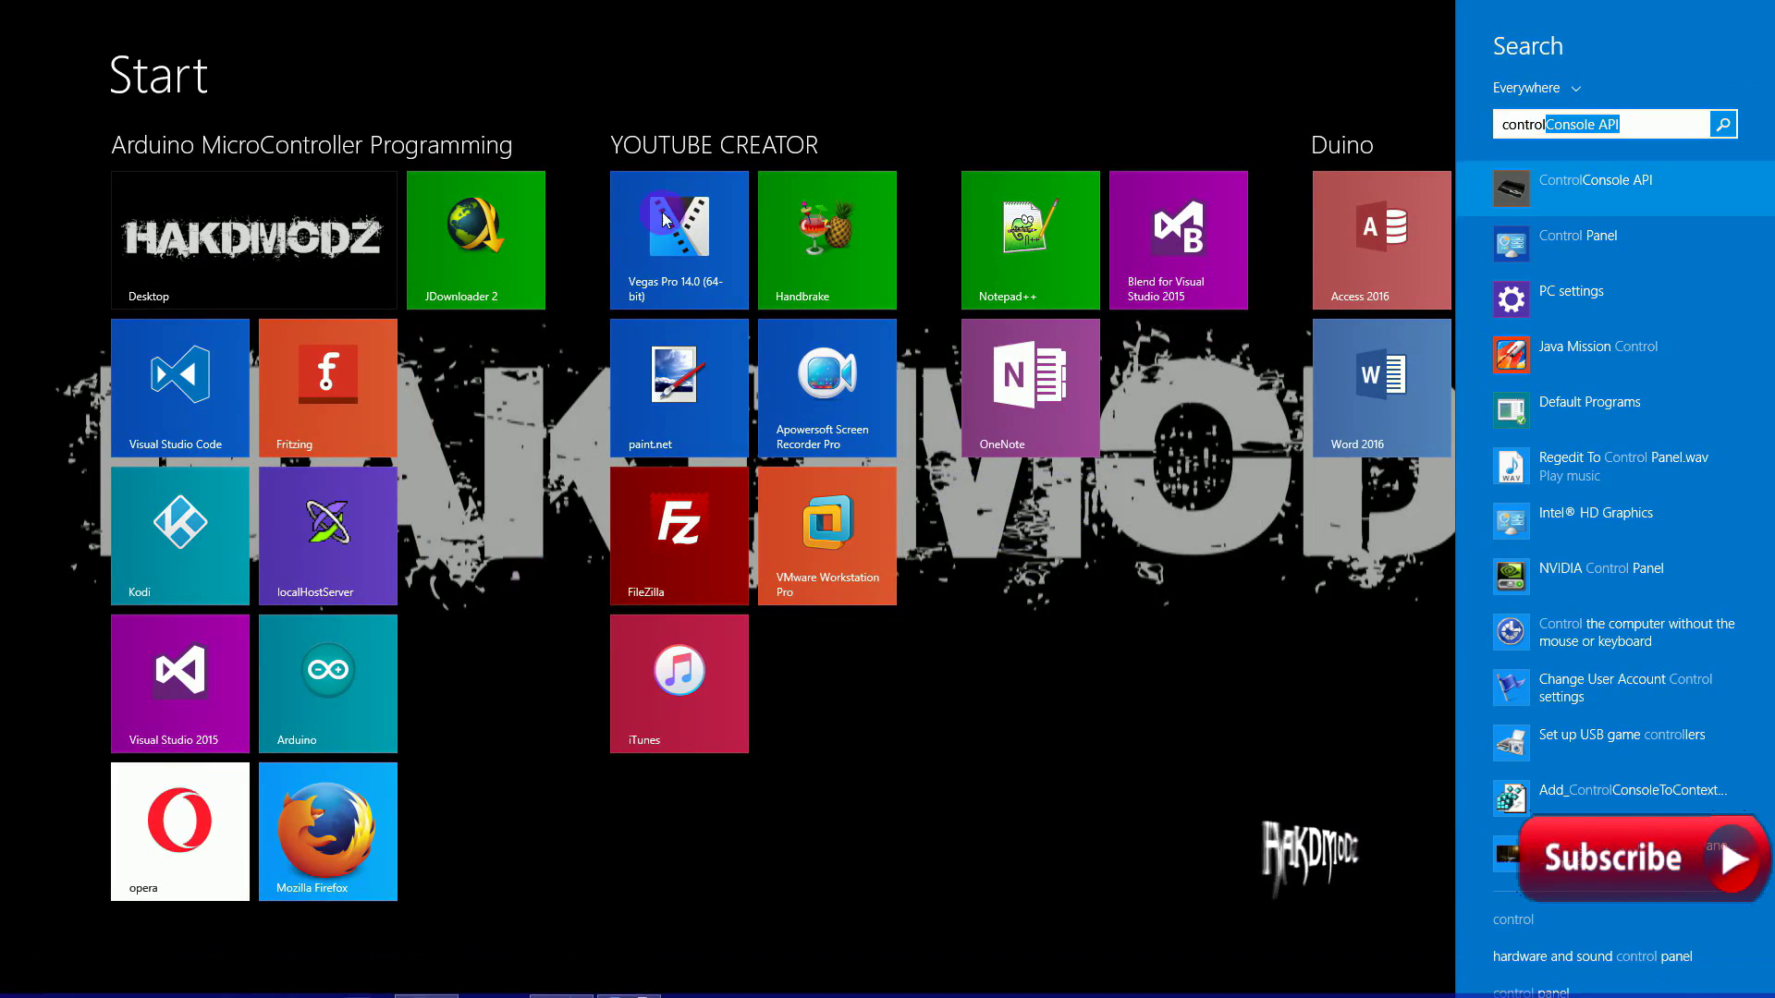
click(1592, 242)
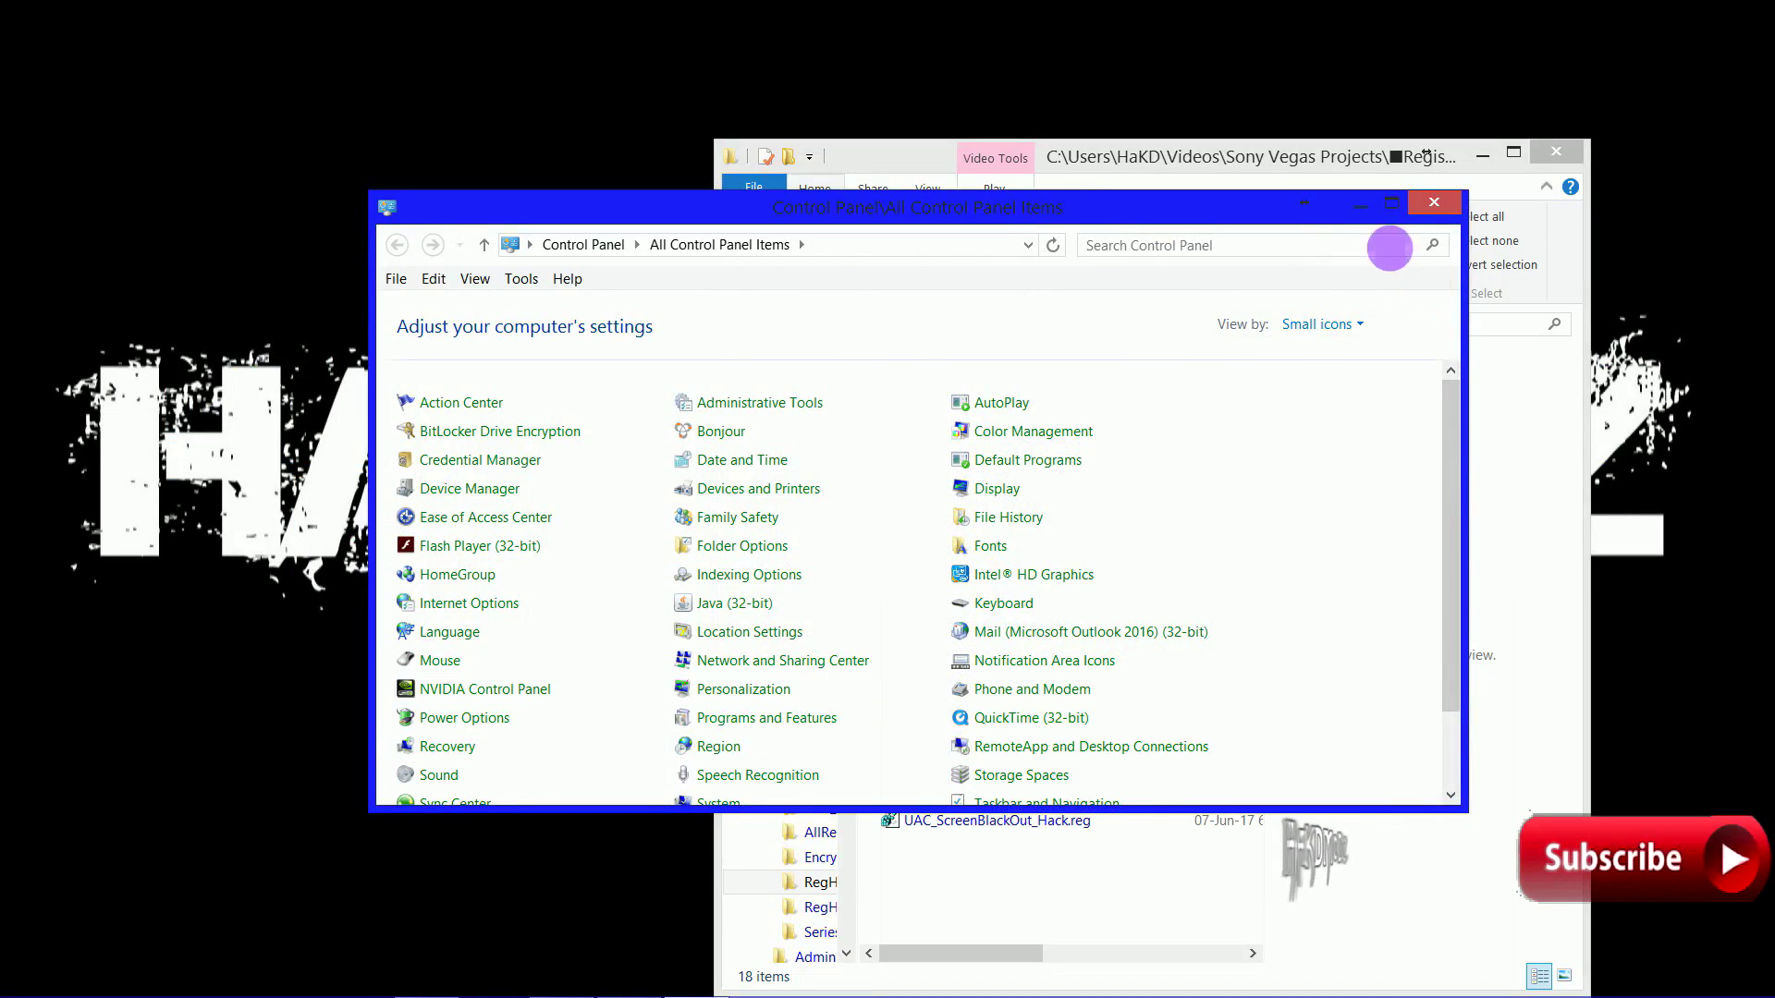
Snap Control Panel left and RegHACKS right, then merge AddRegeditToControlPanel.reg, accepting every prompt.
drag(1135, 226, 3, 222)
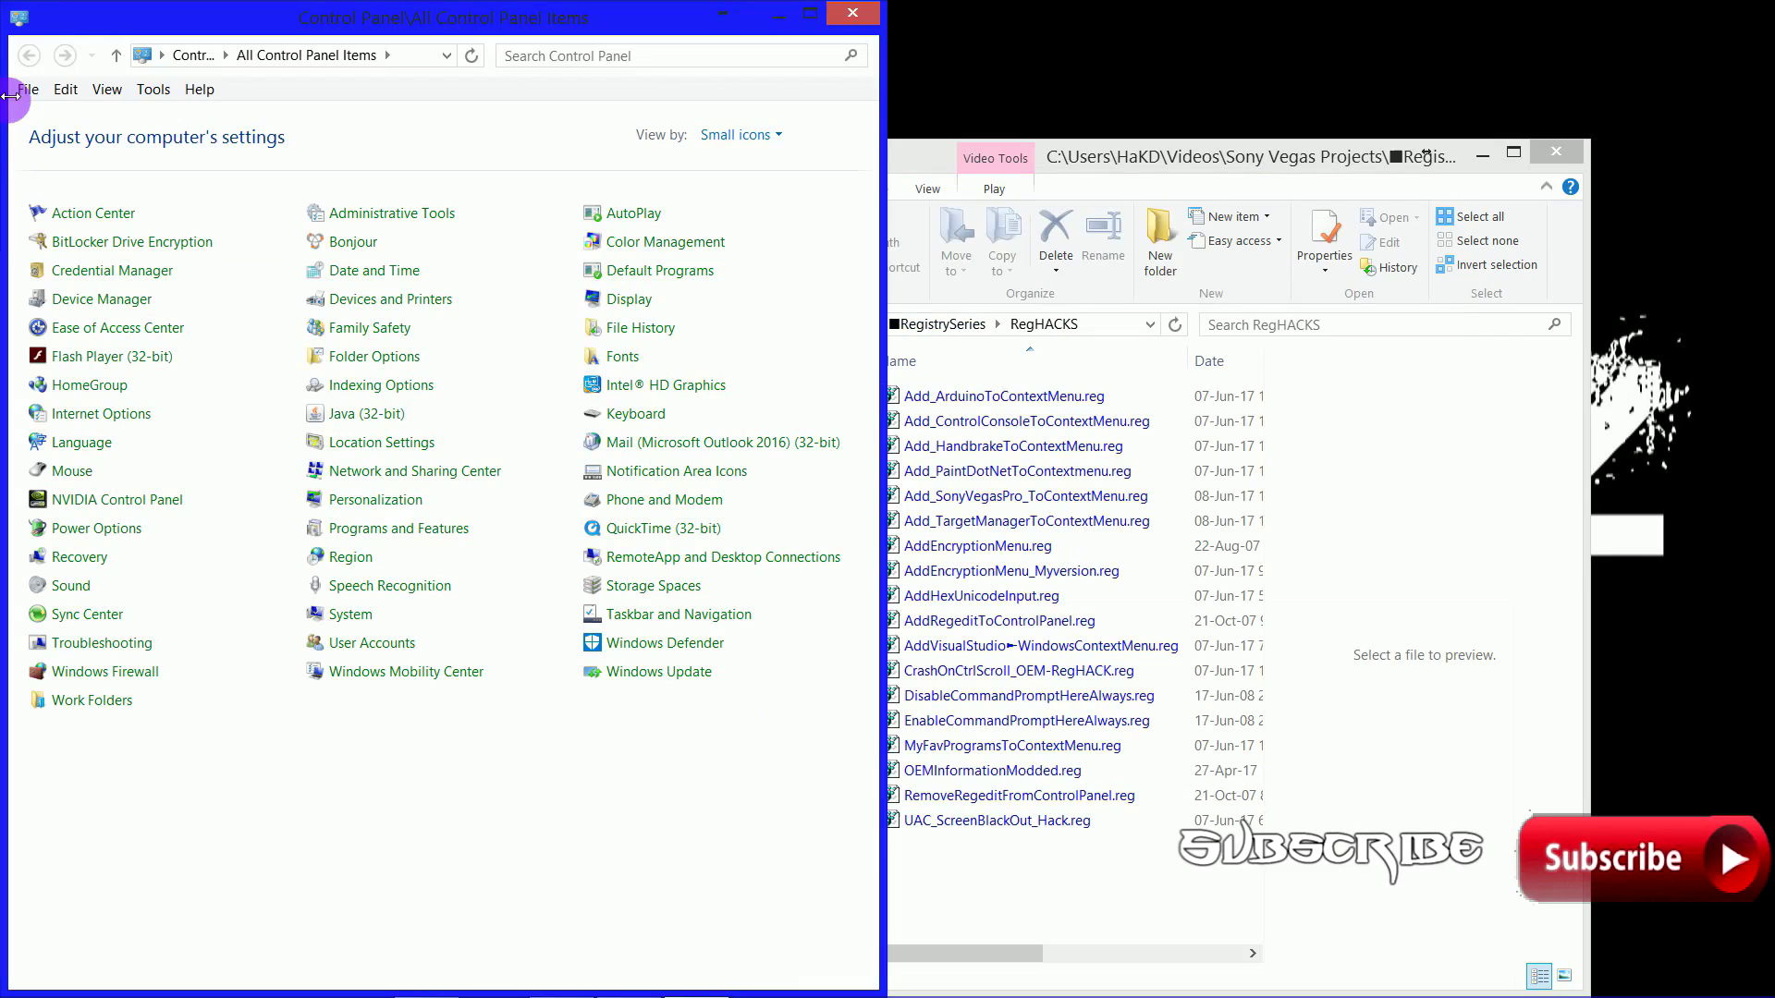
drag(1124, 163, 1774, 370)
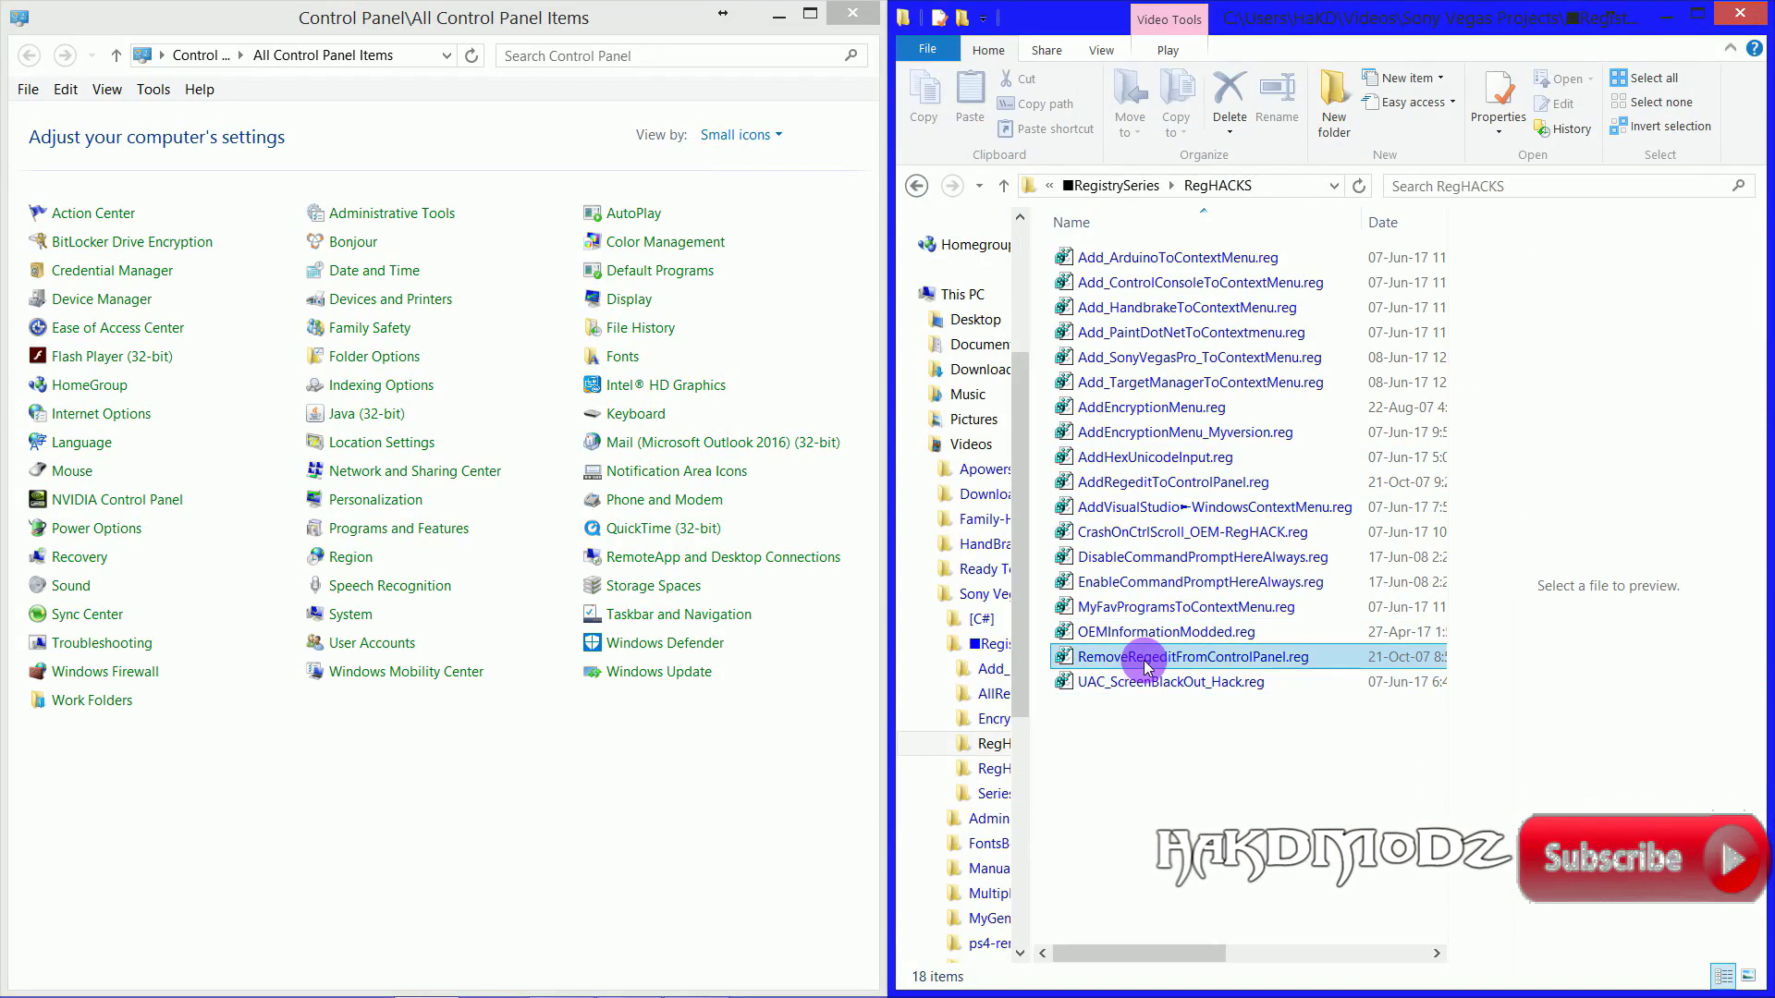
double_click(1147, 485)
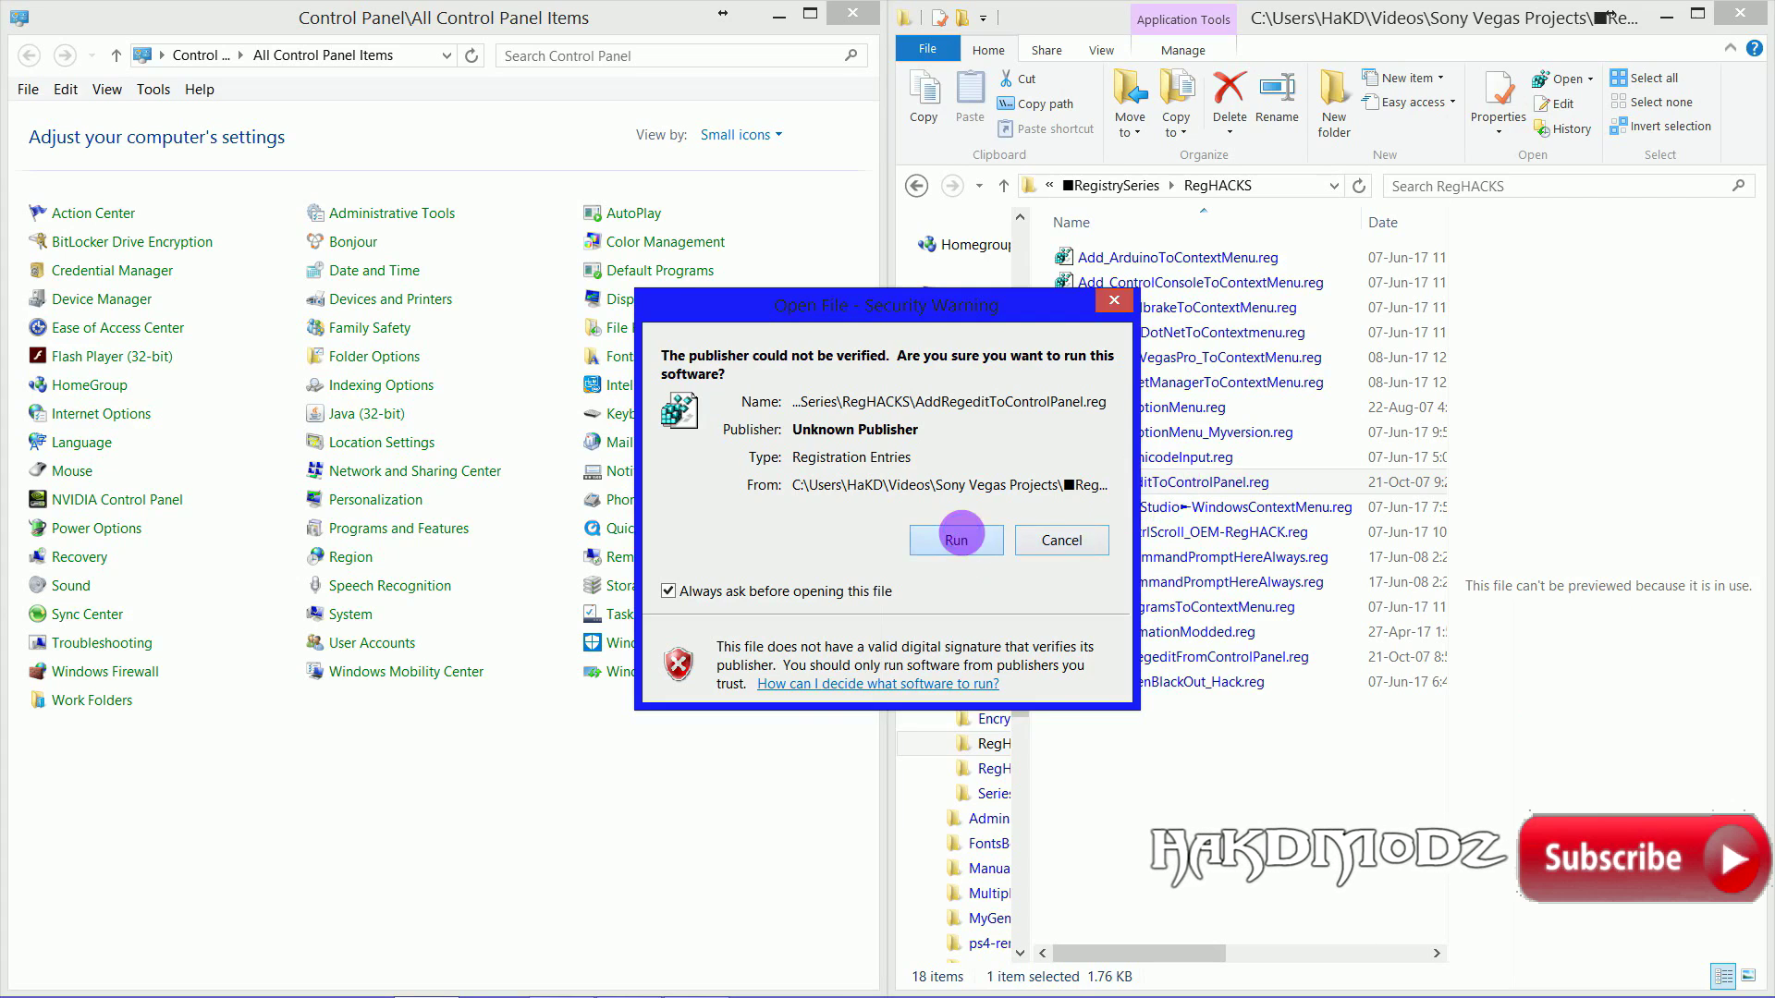
click(955, 538)
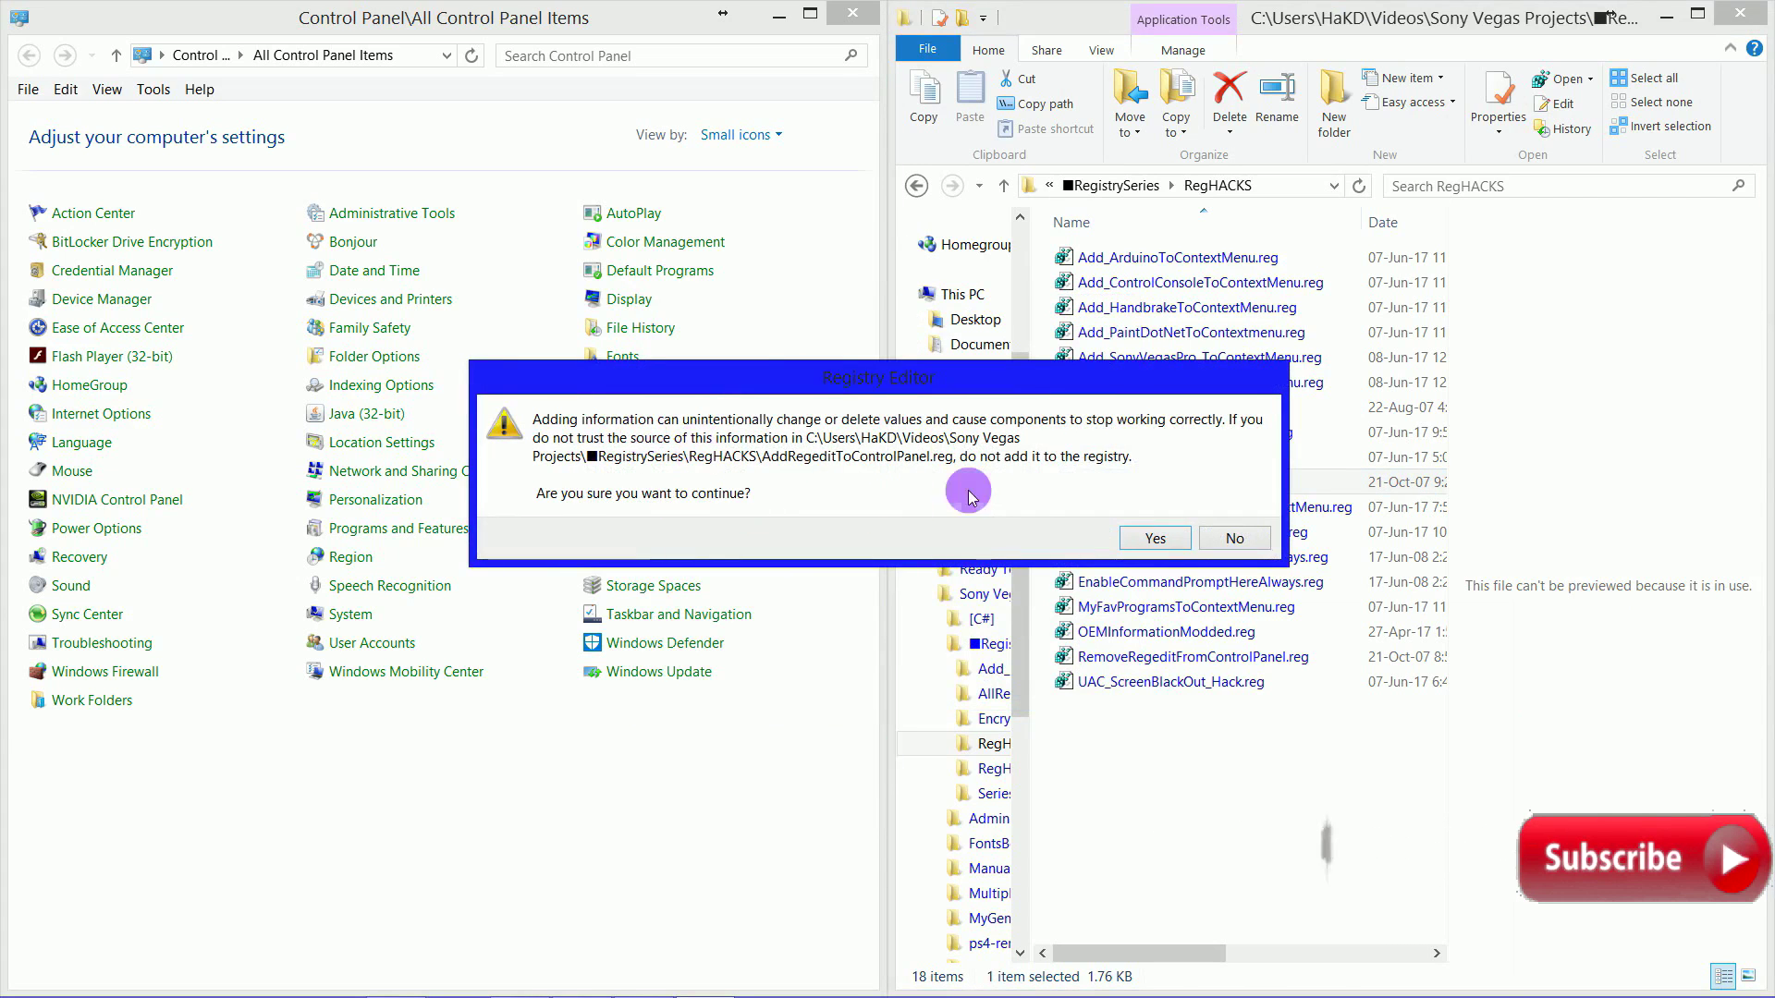
click(1156, 540)
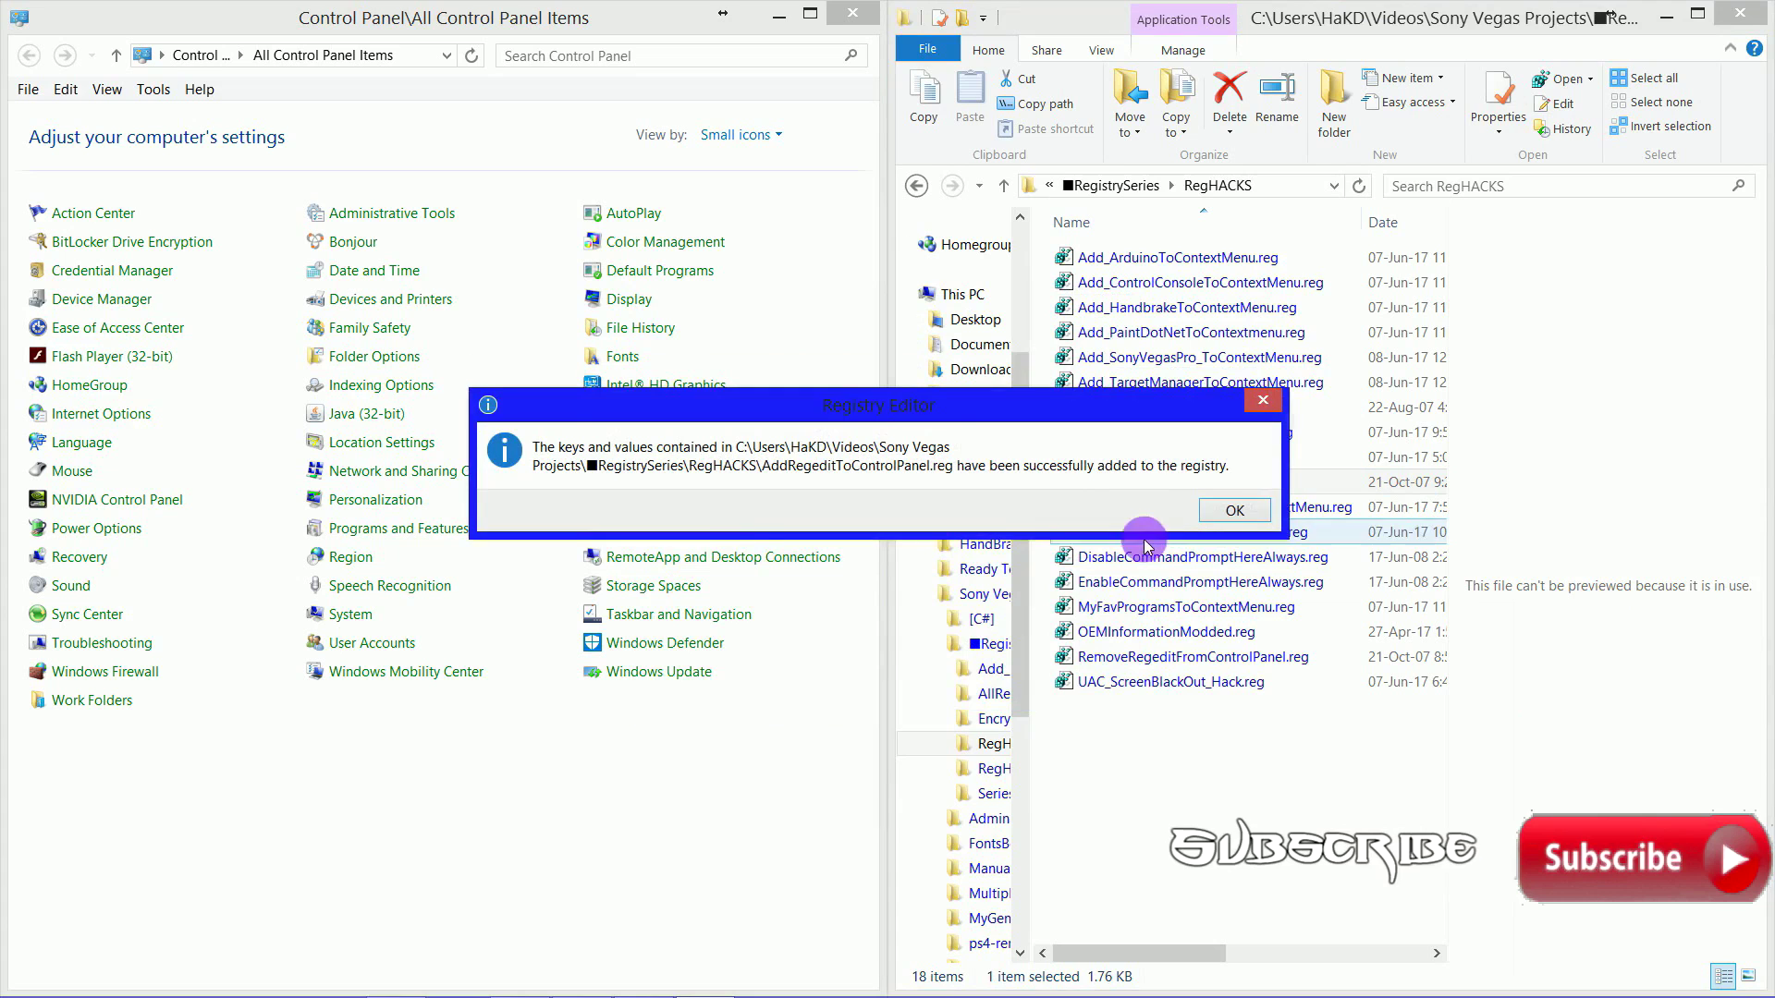
click(1229, 510)
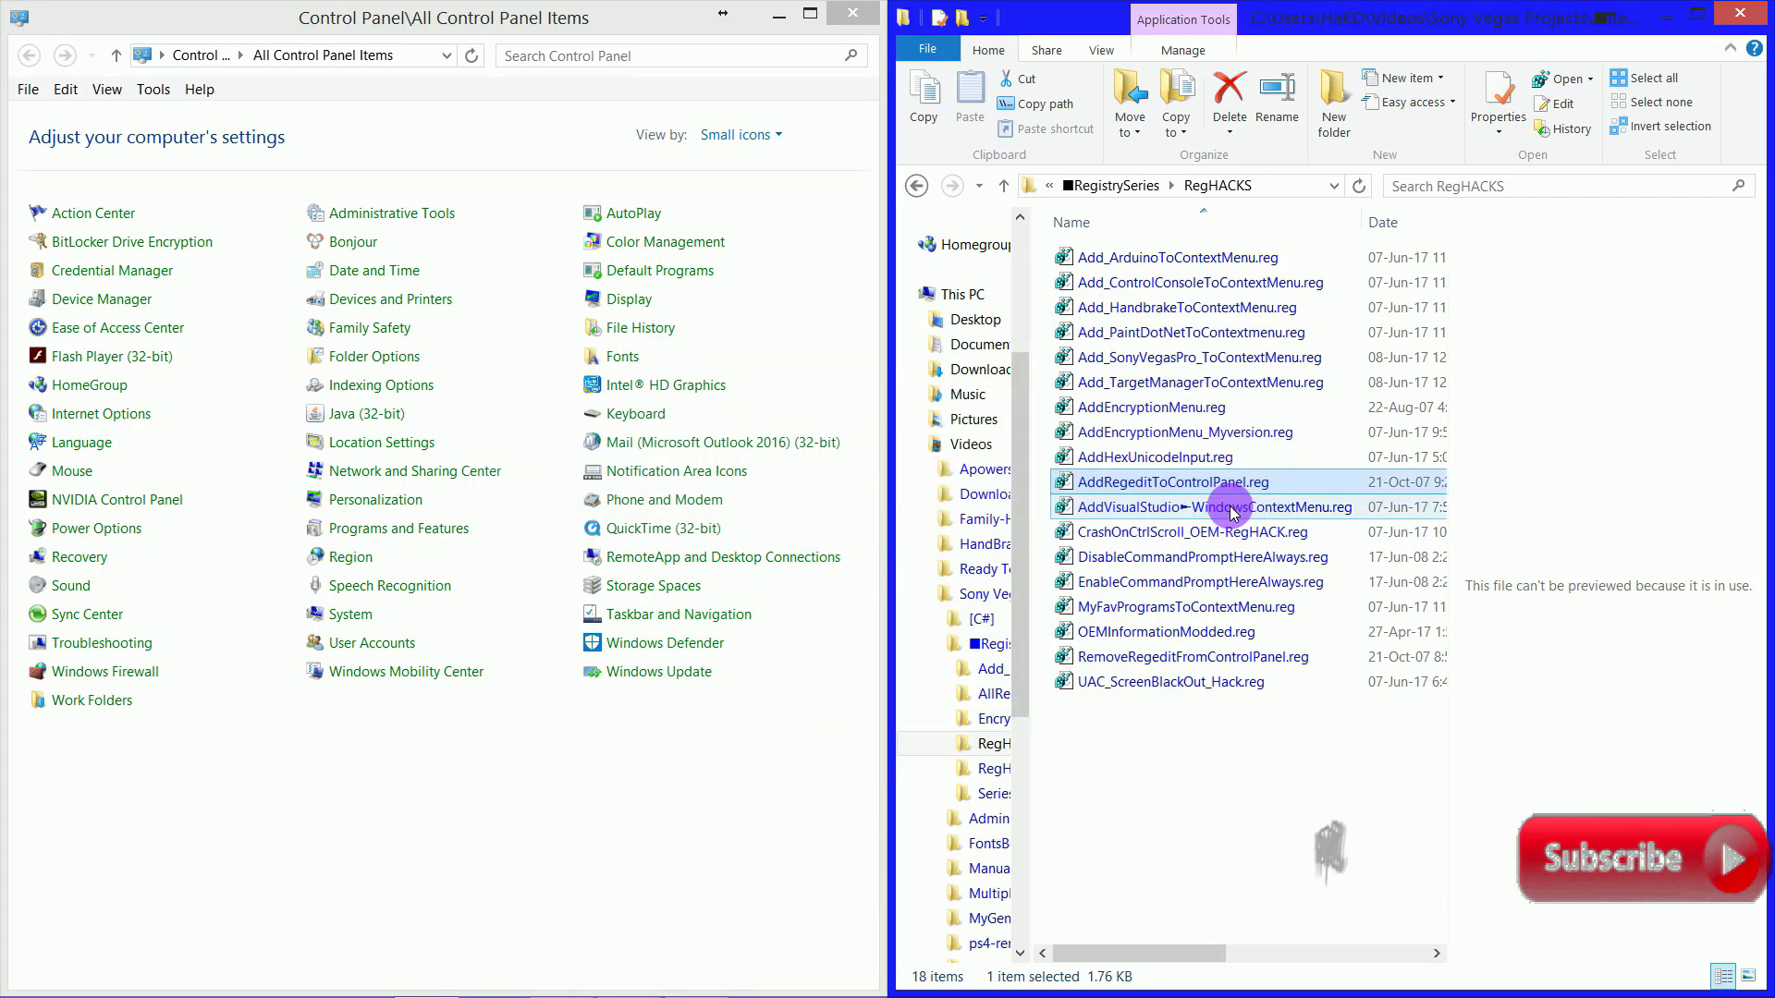
Refresh the Control Panel item list via View > Refresh, then close Control Panel.
click(545, 901)
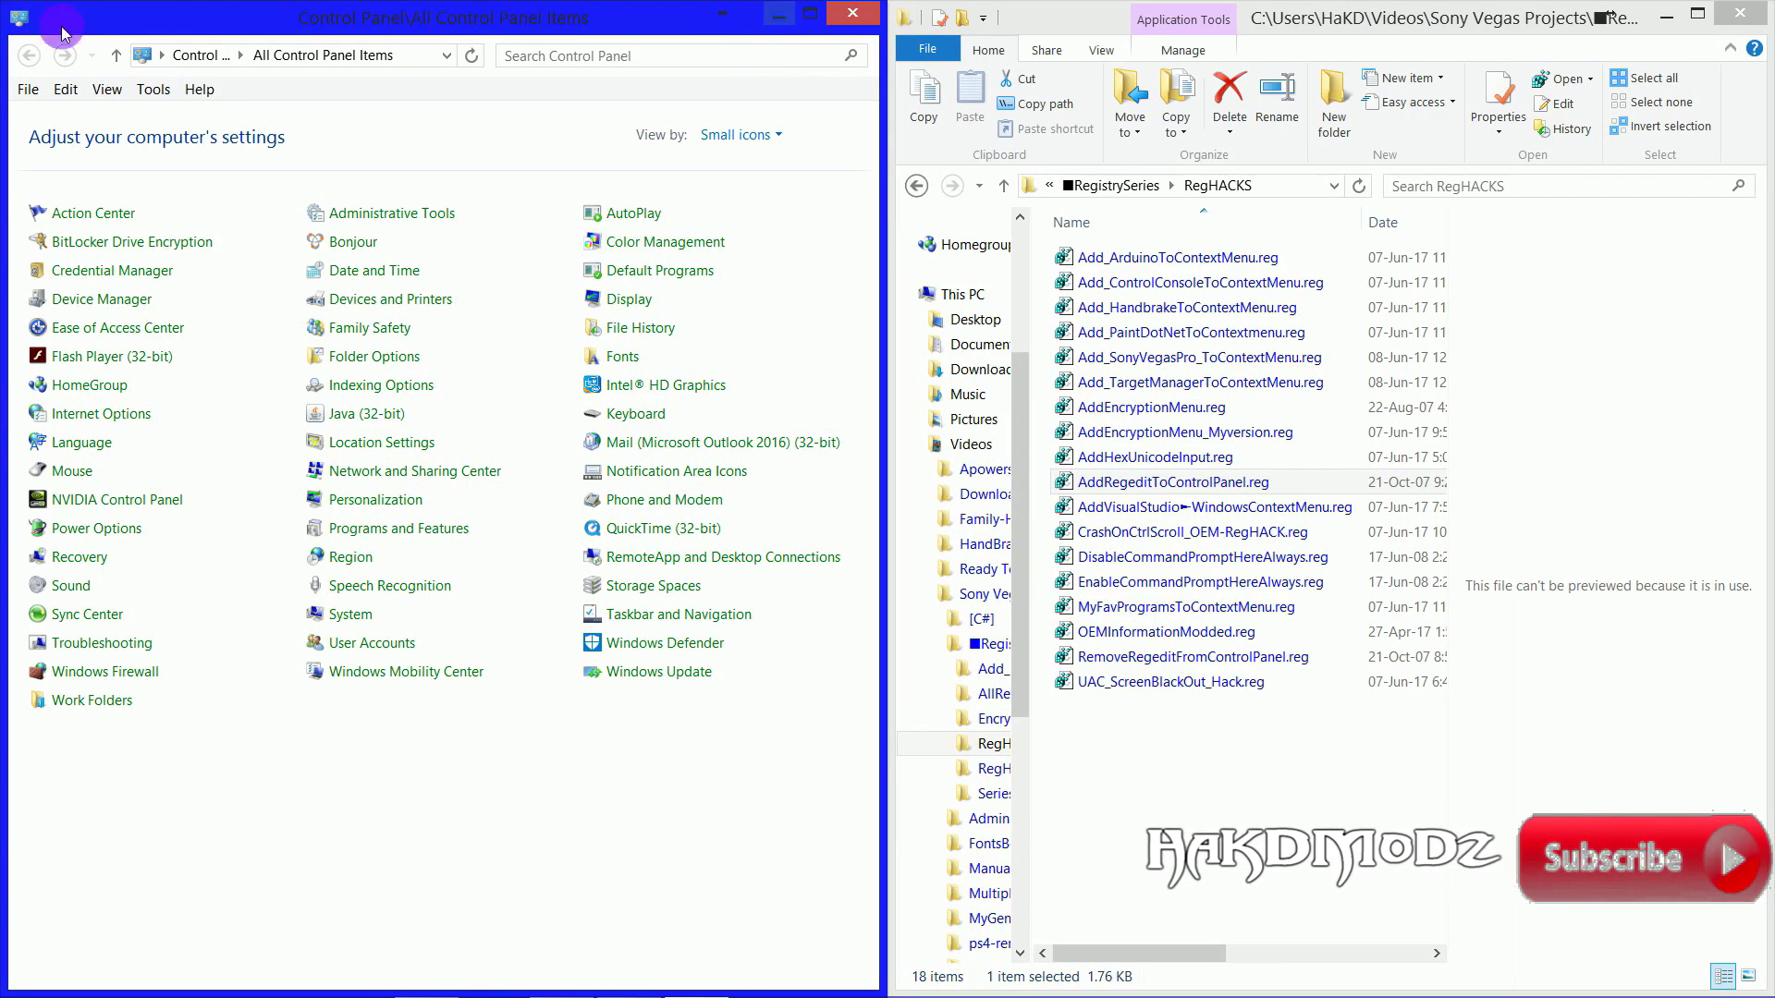
click(126, 89)
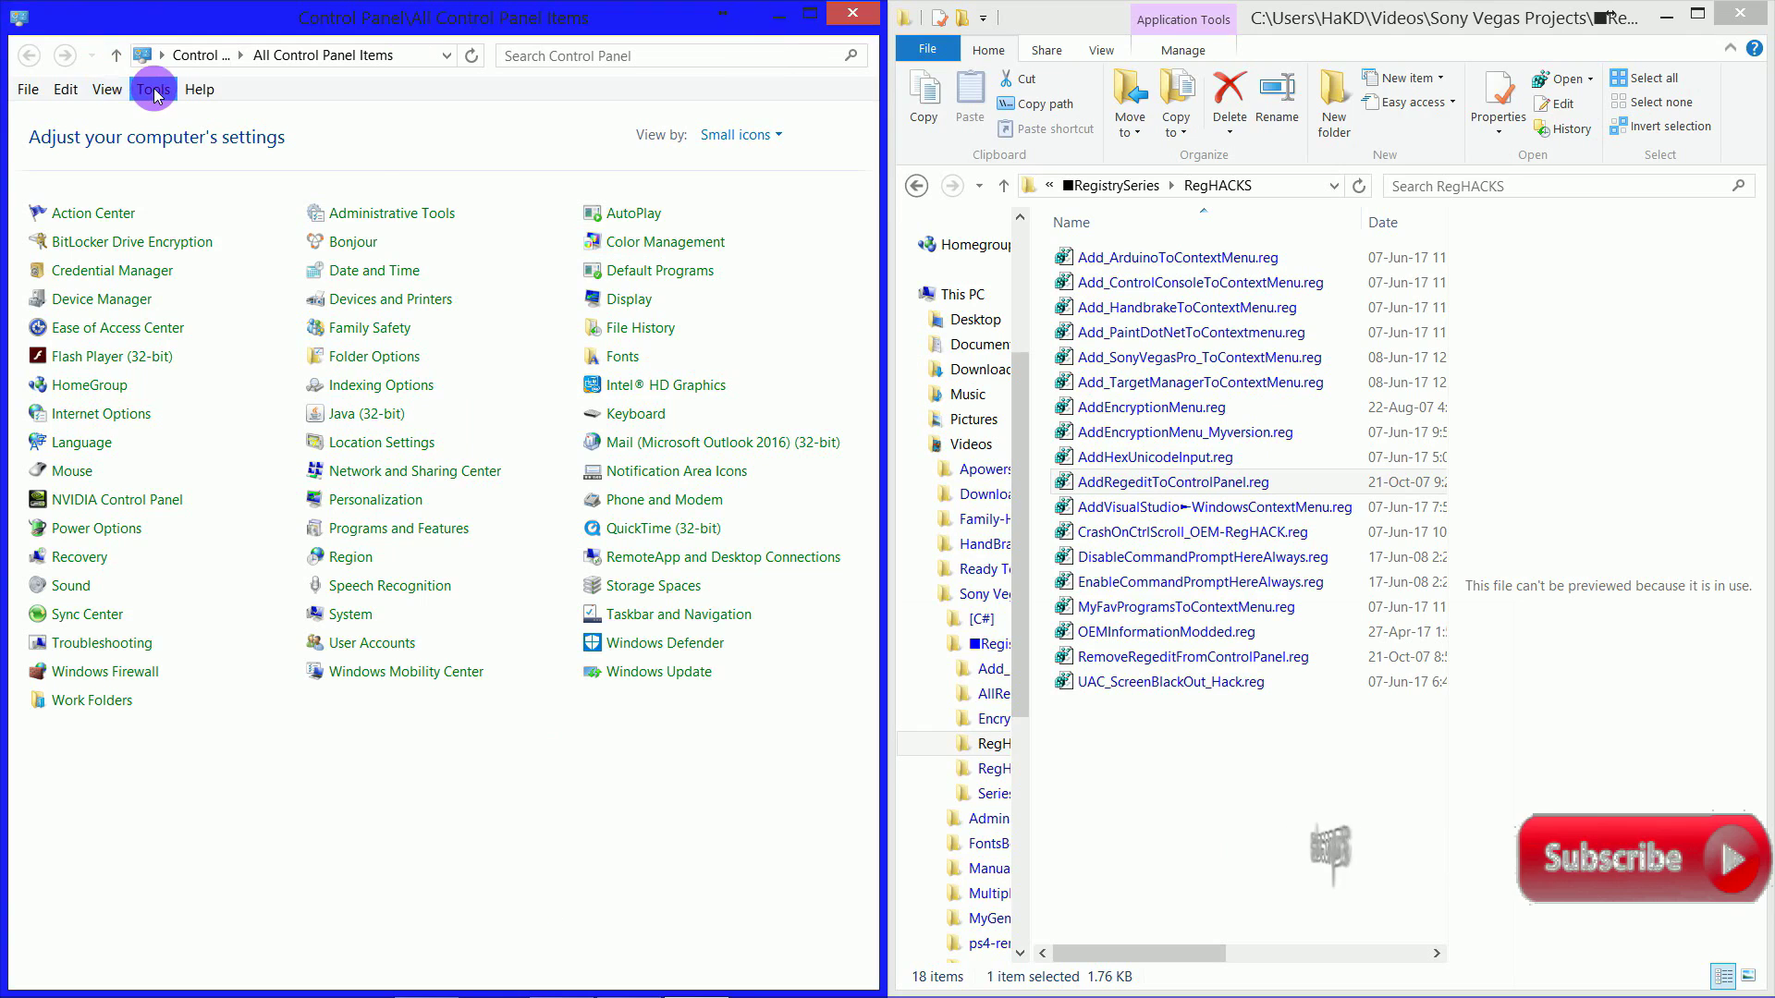
mouse_move(102, 89)
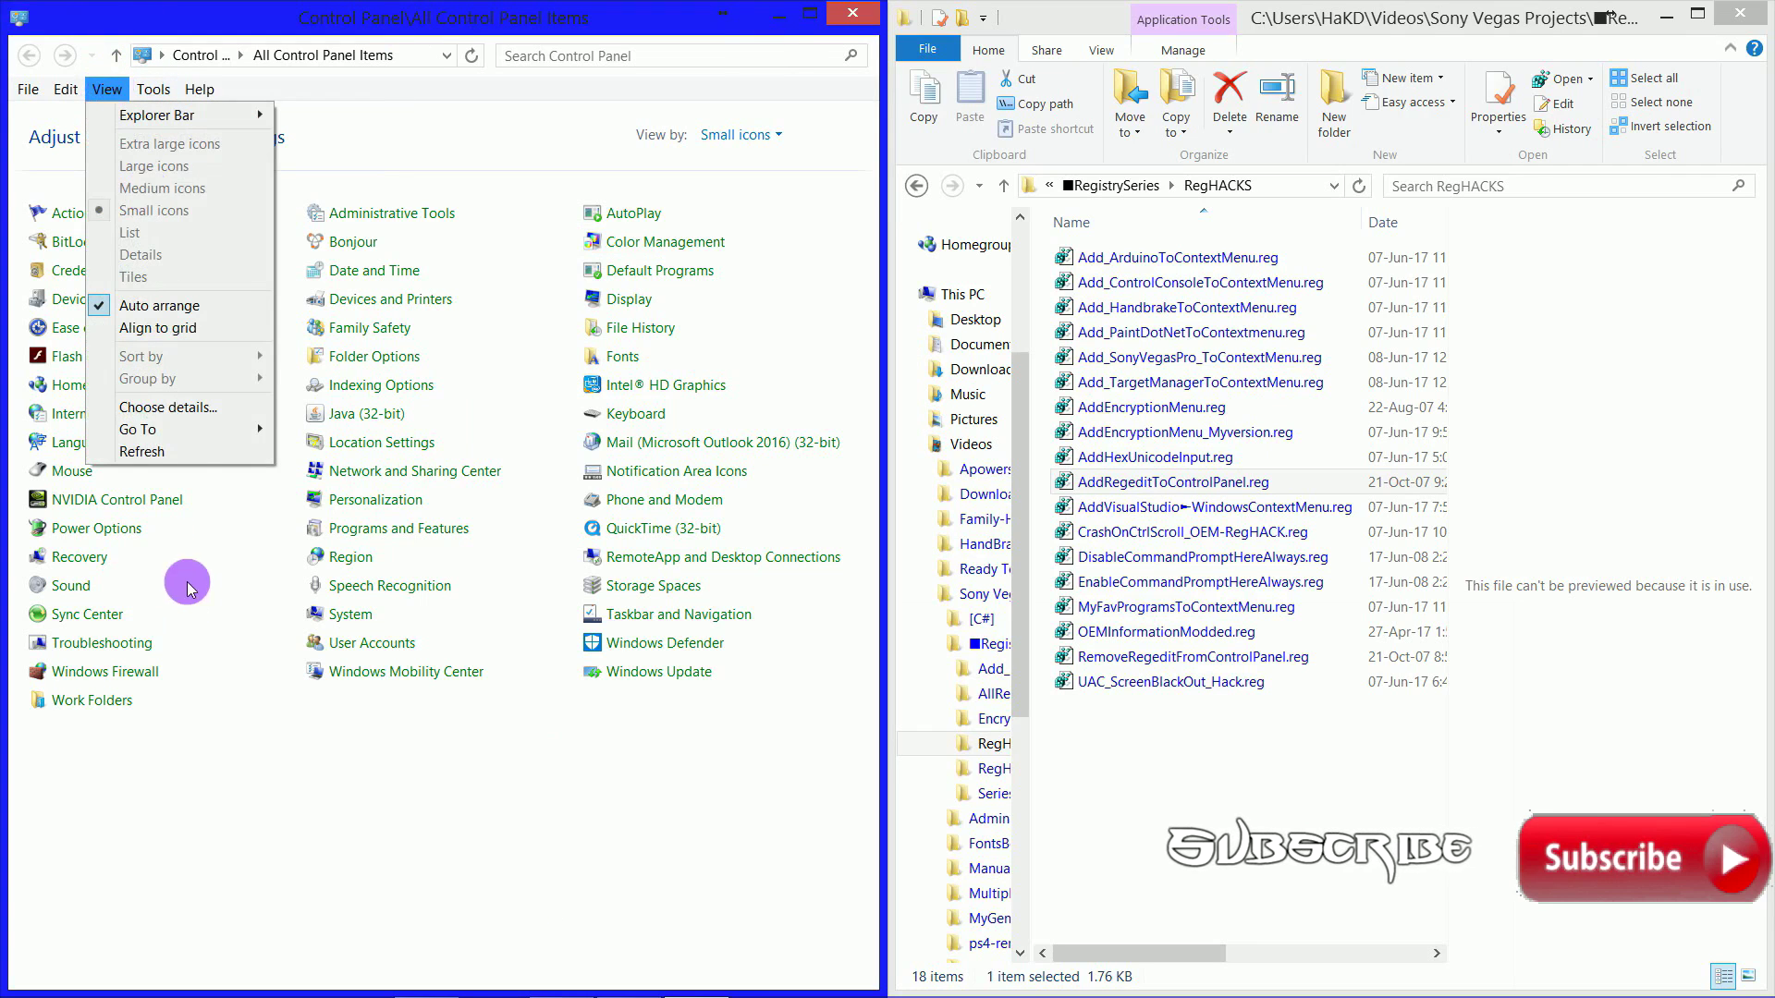
click(203, 452)
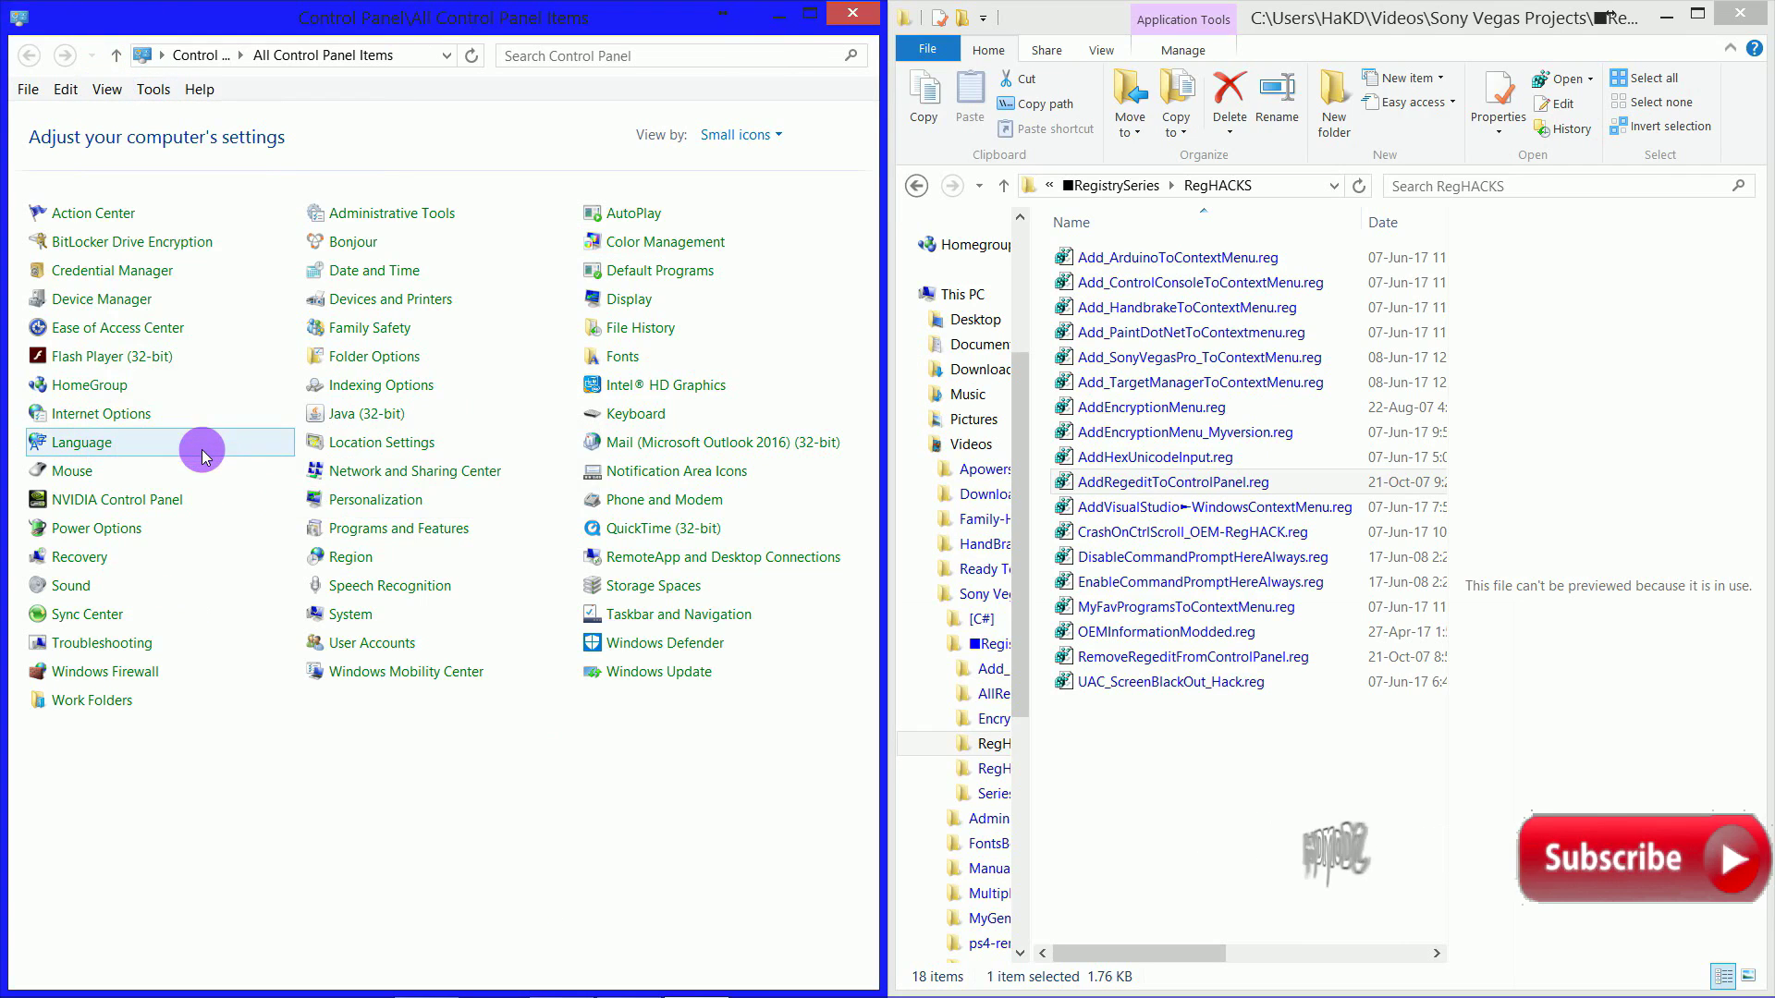
click(29, 89)
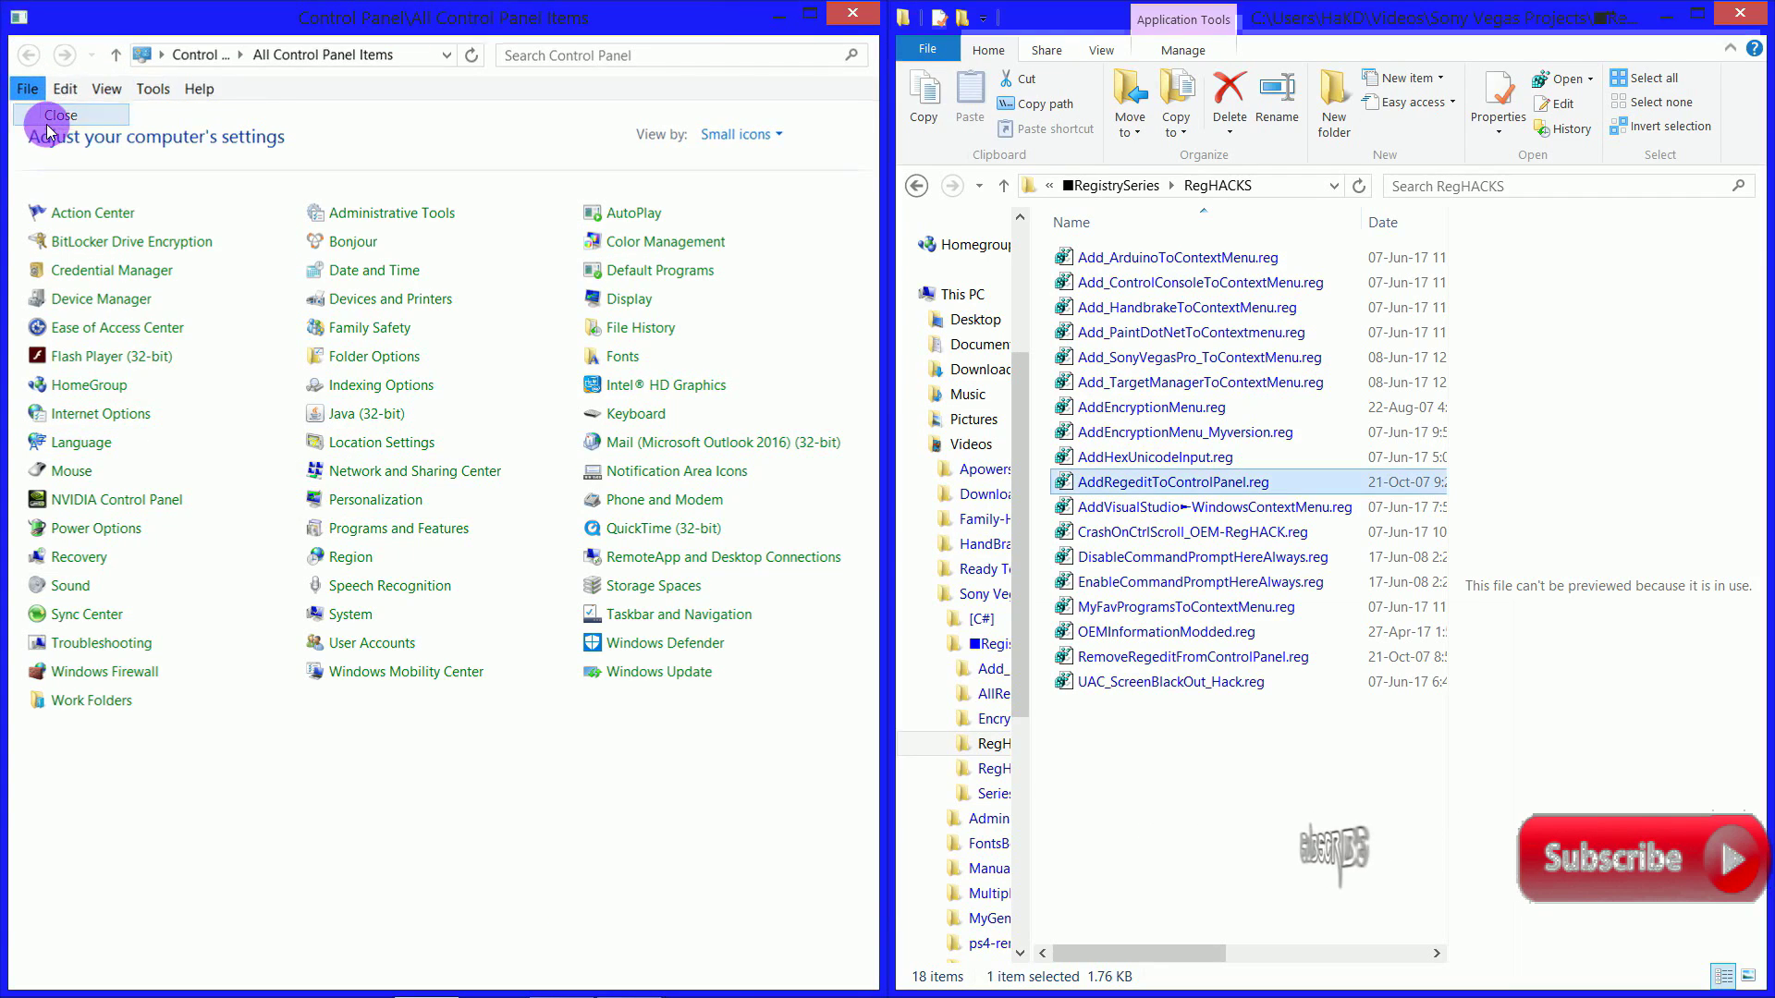
click(46, 123)
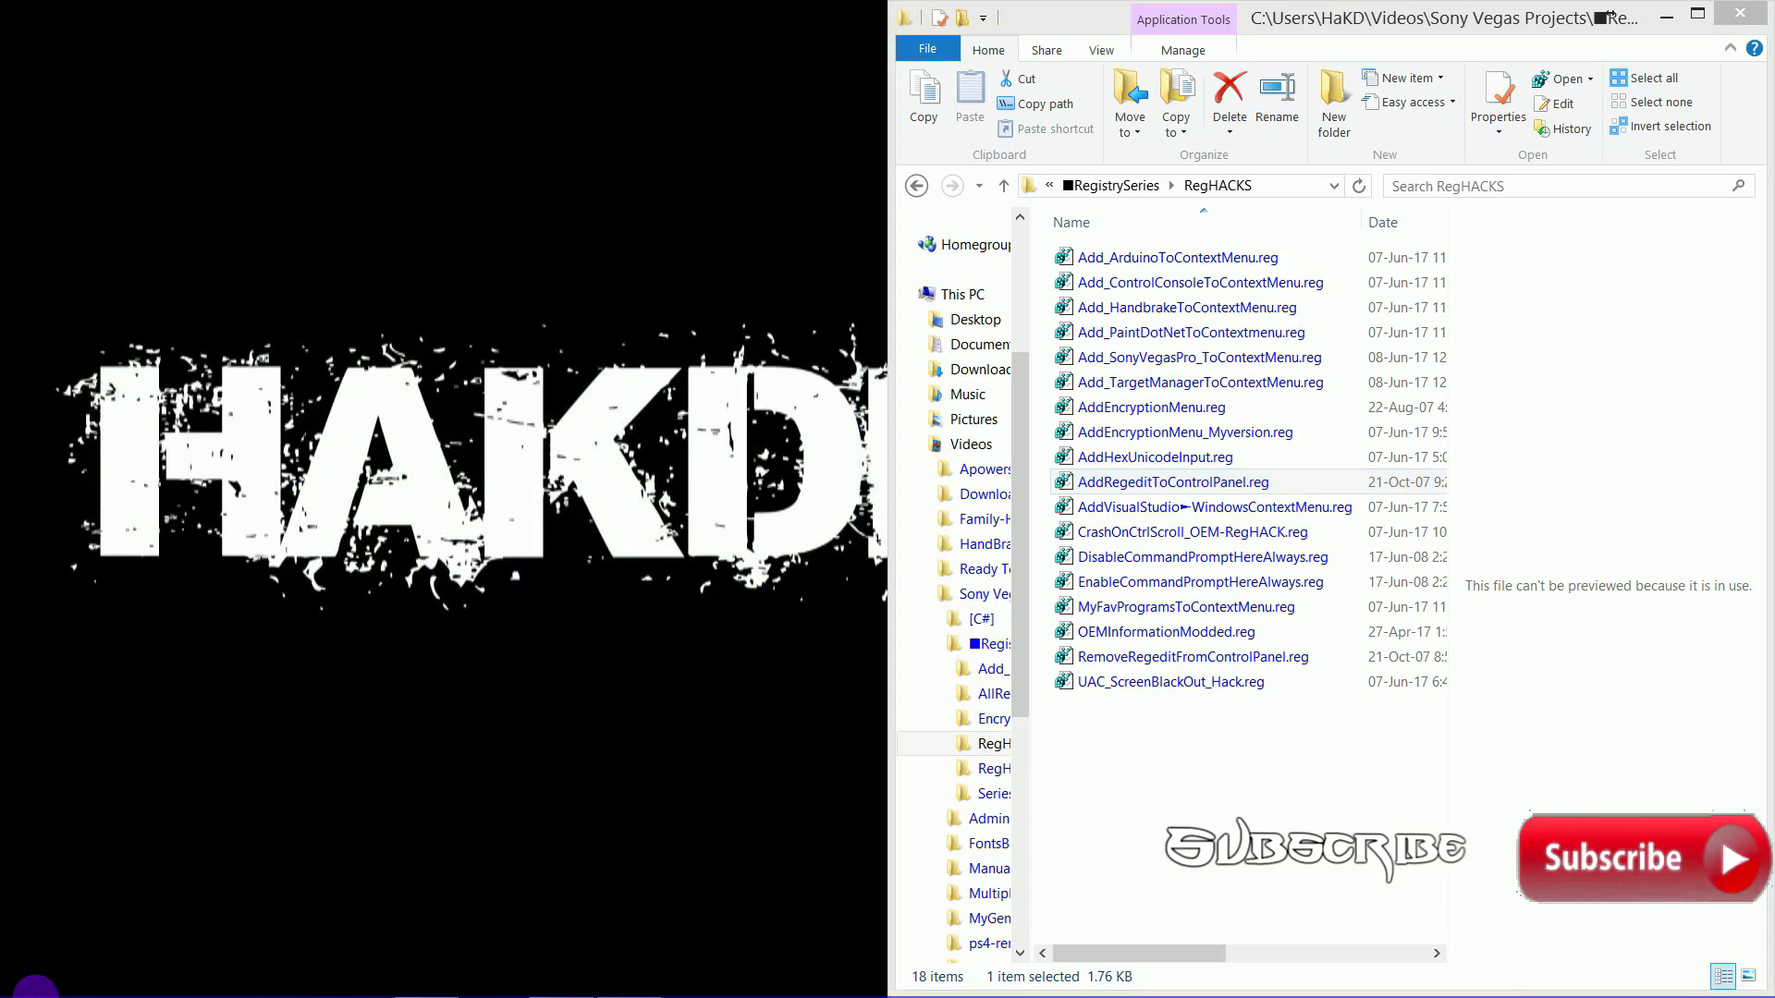
Reopen Control Panel by searching 'control' from the Start screen.
click(37, 950)
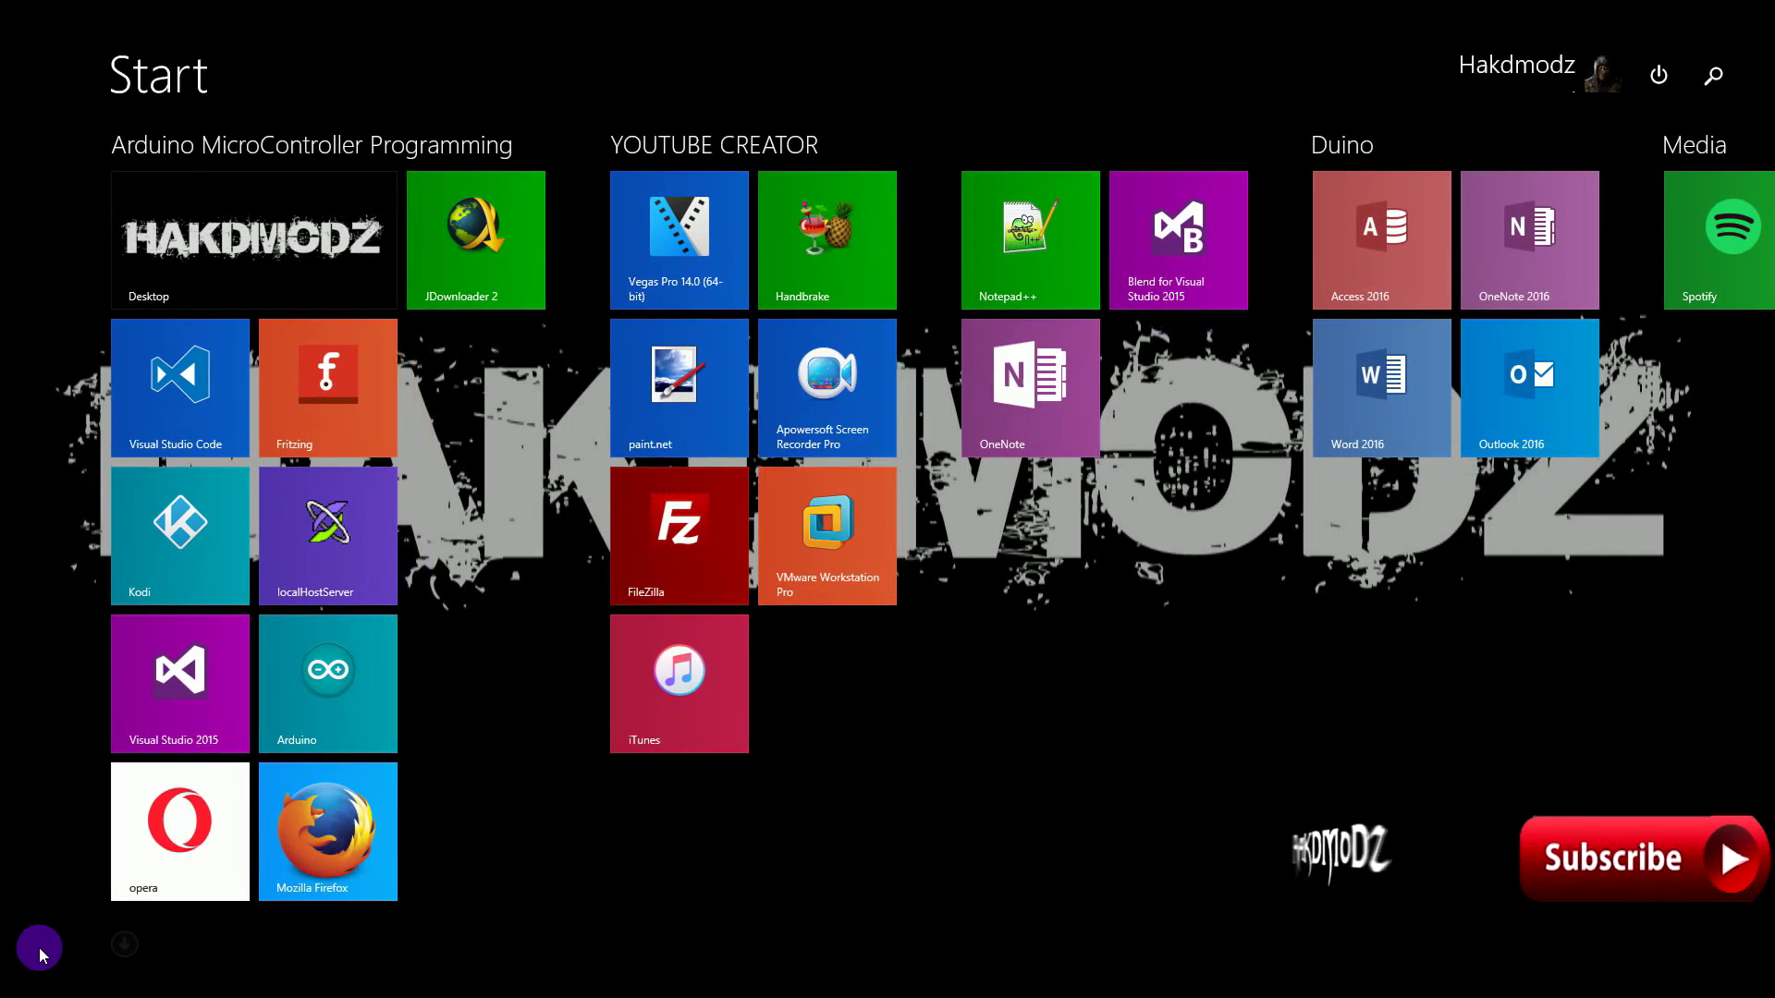
text(control)
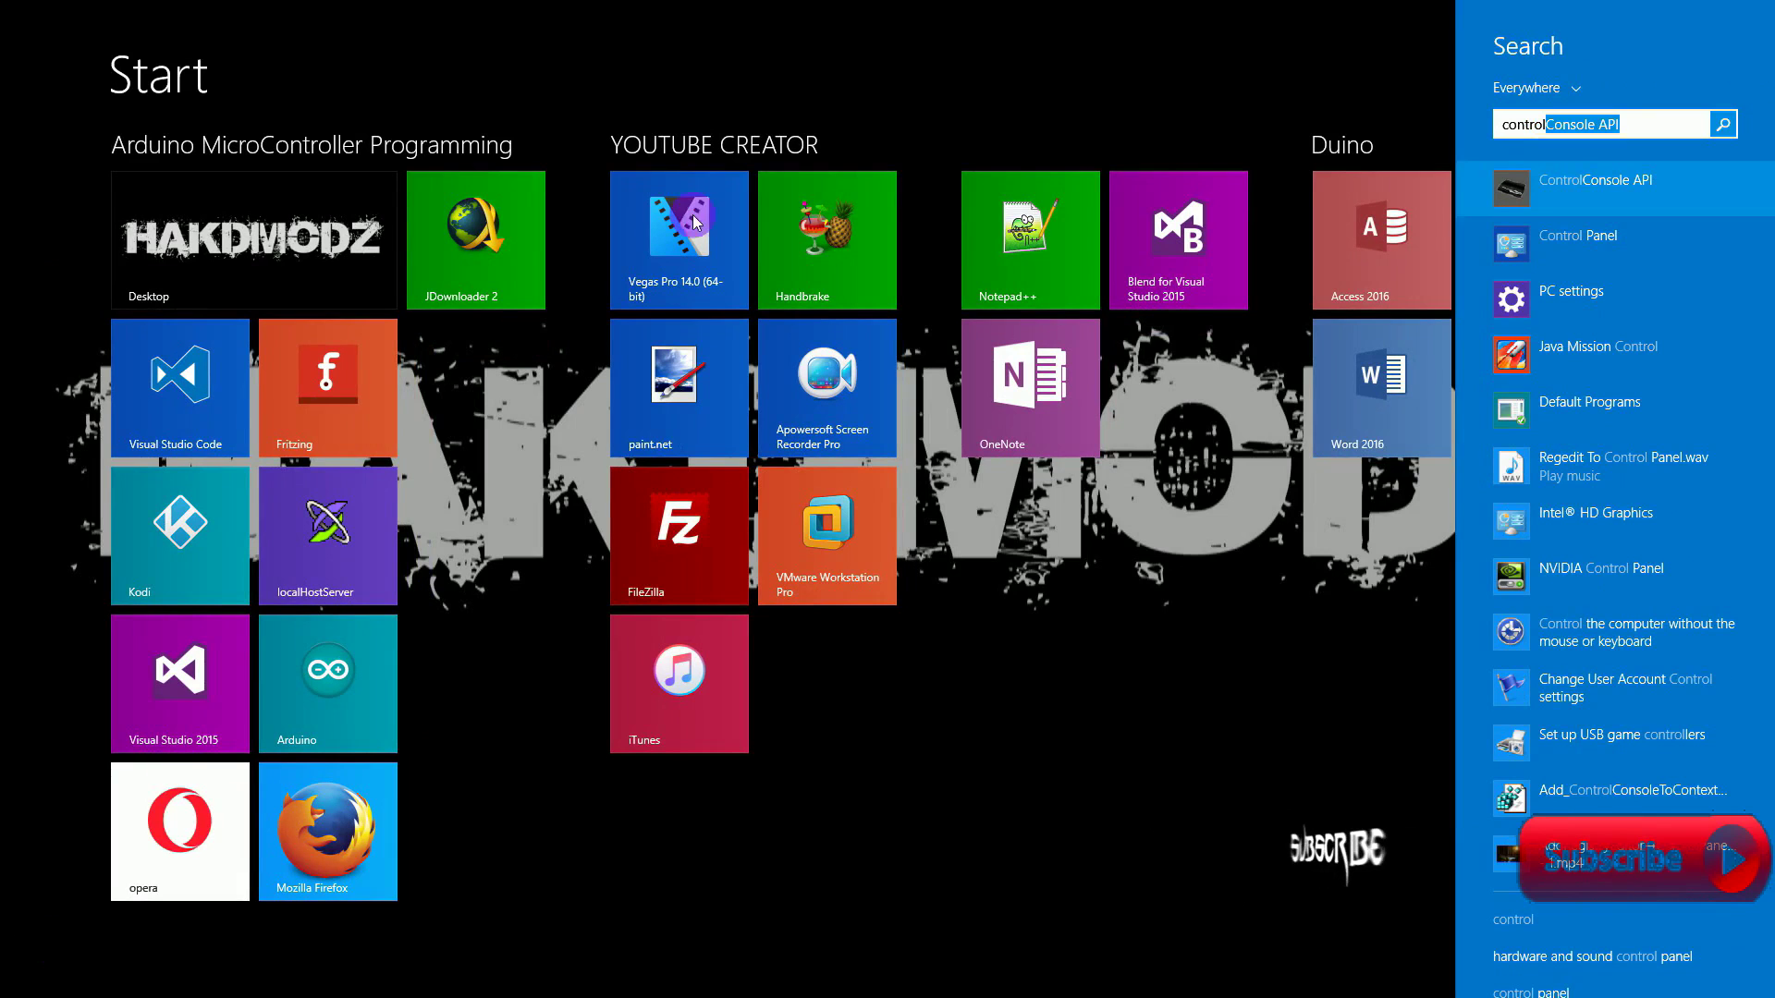
click(1569, 251)
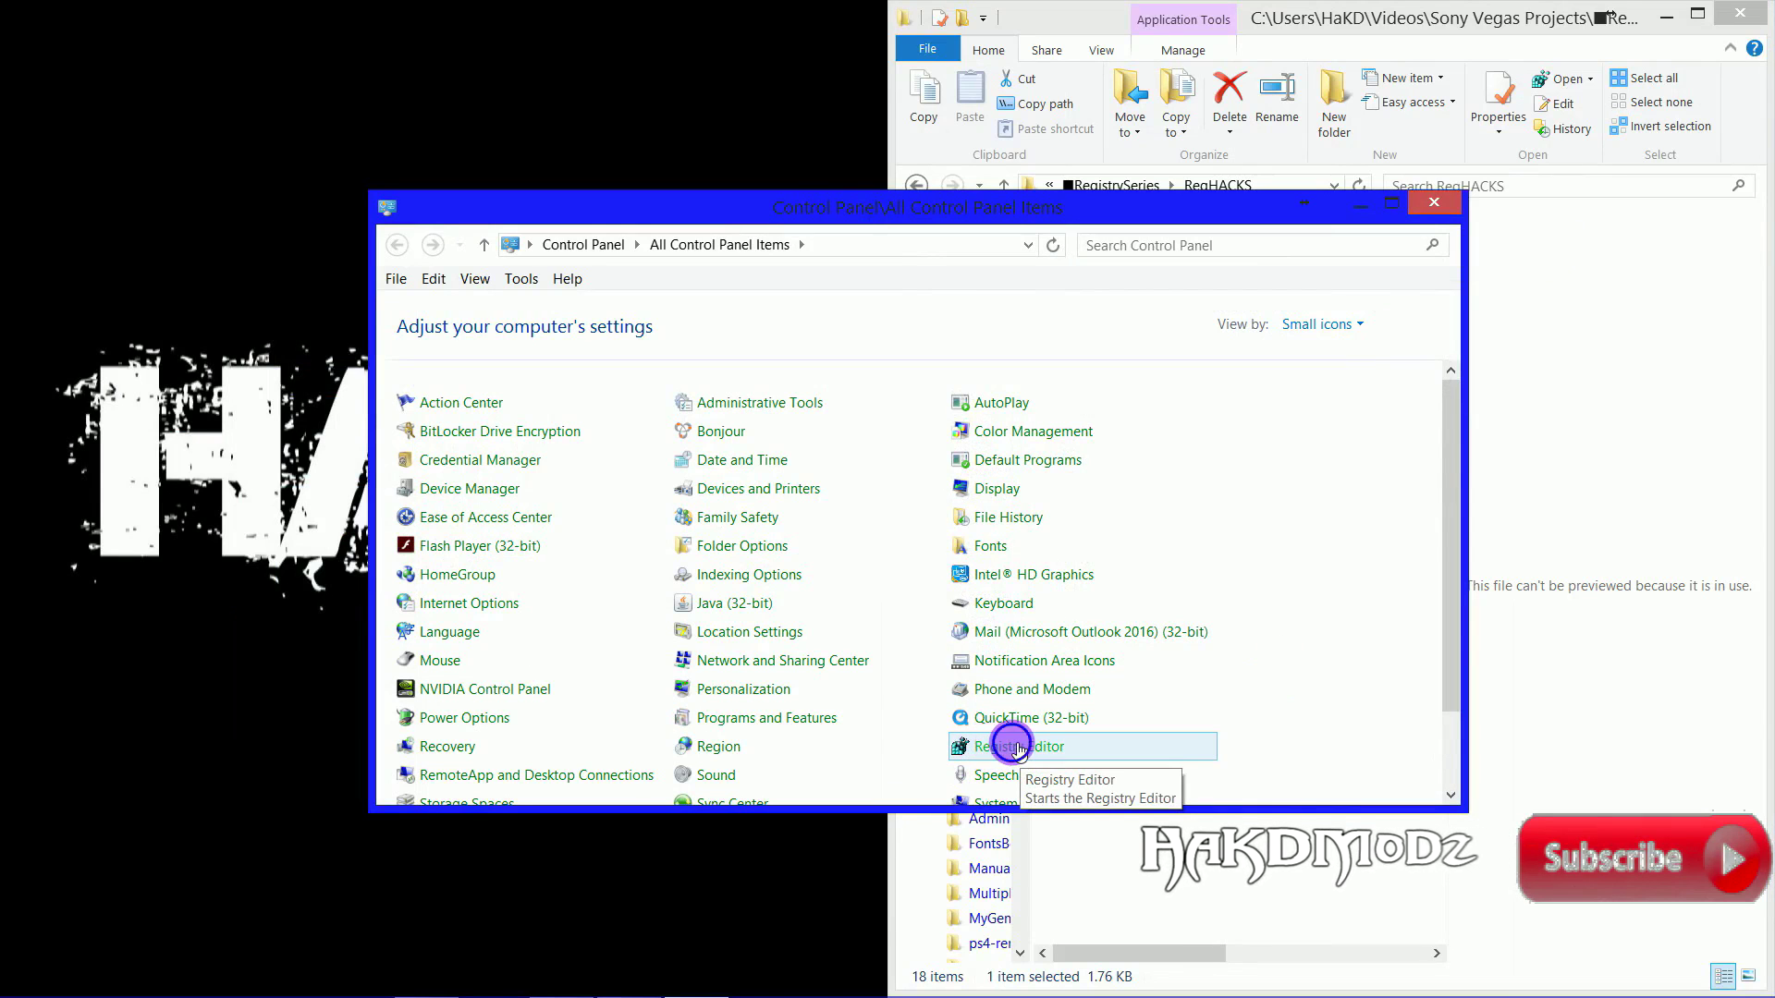
Drag the Registry Editor item onto the desktop as a shortcut and close Control Panel.
drag(1014, 748, 814, 879)
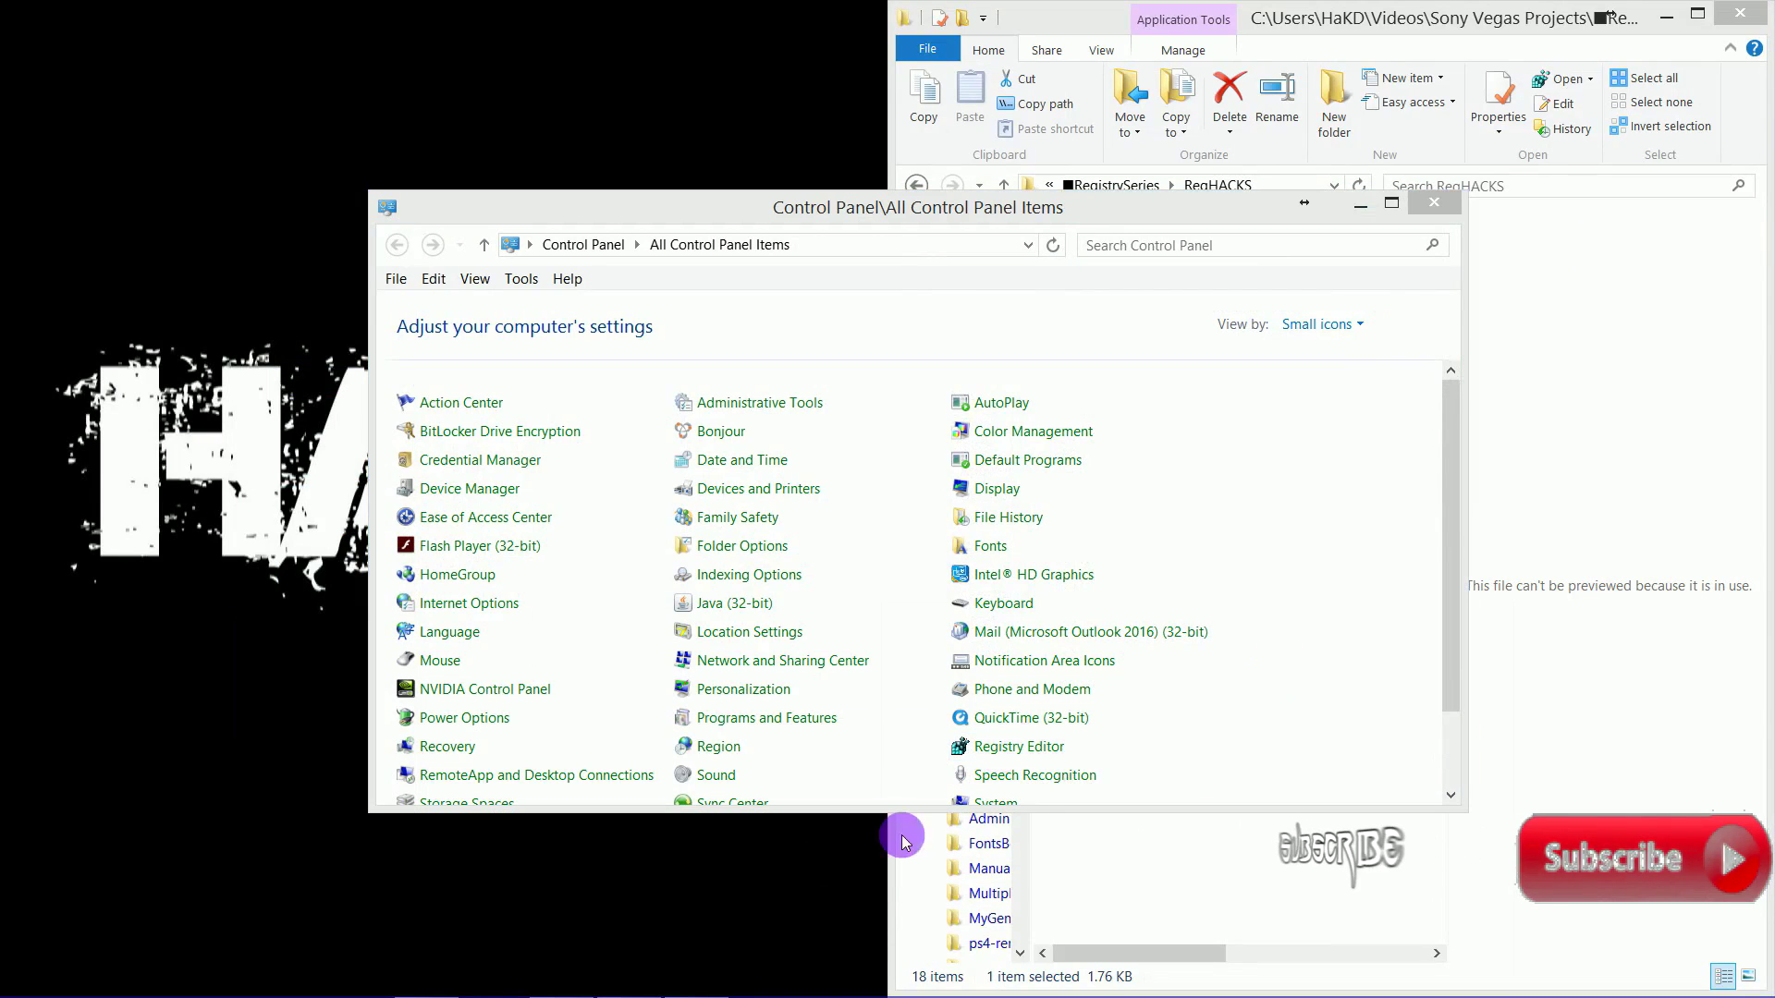
click(1438, 204)
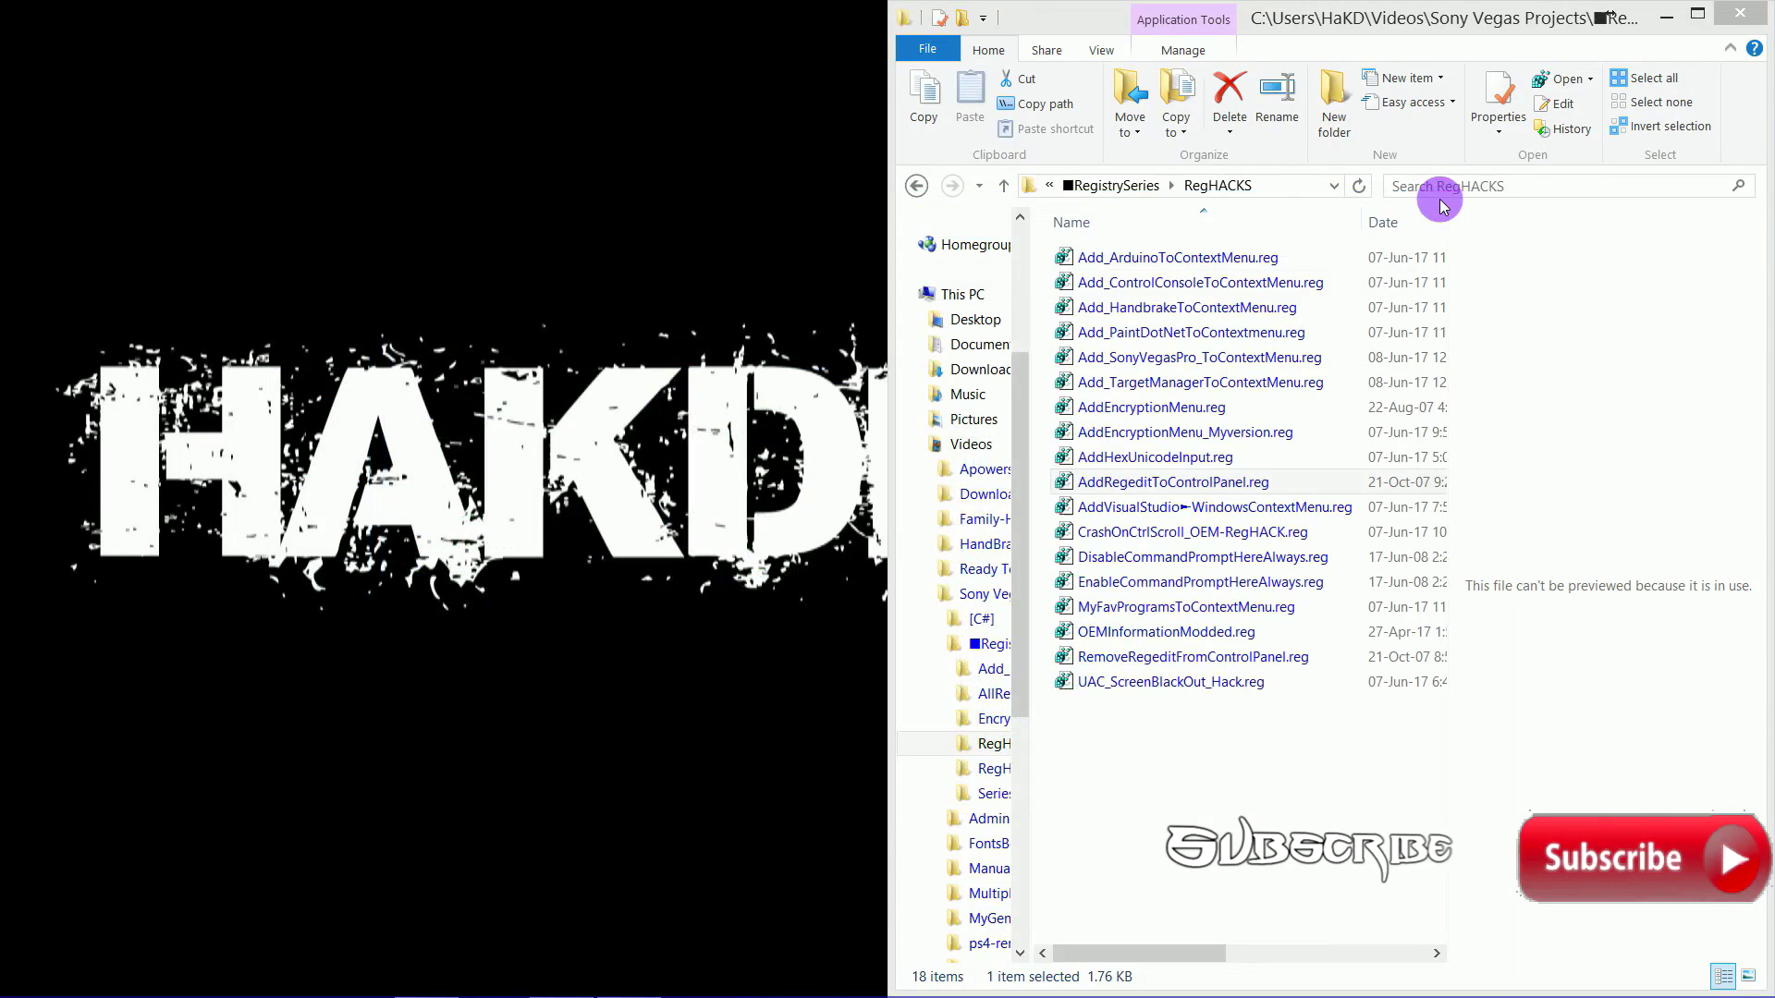
right_click(614, 314)
key(Escape)
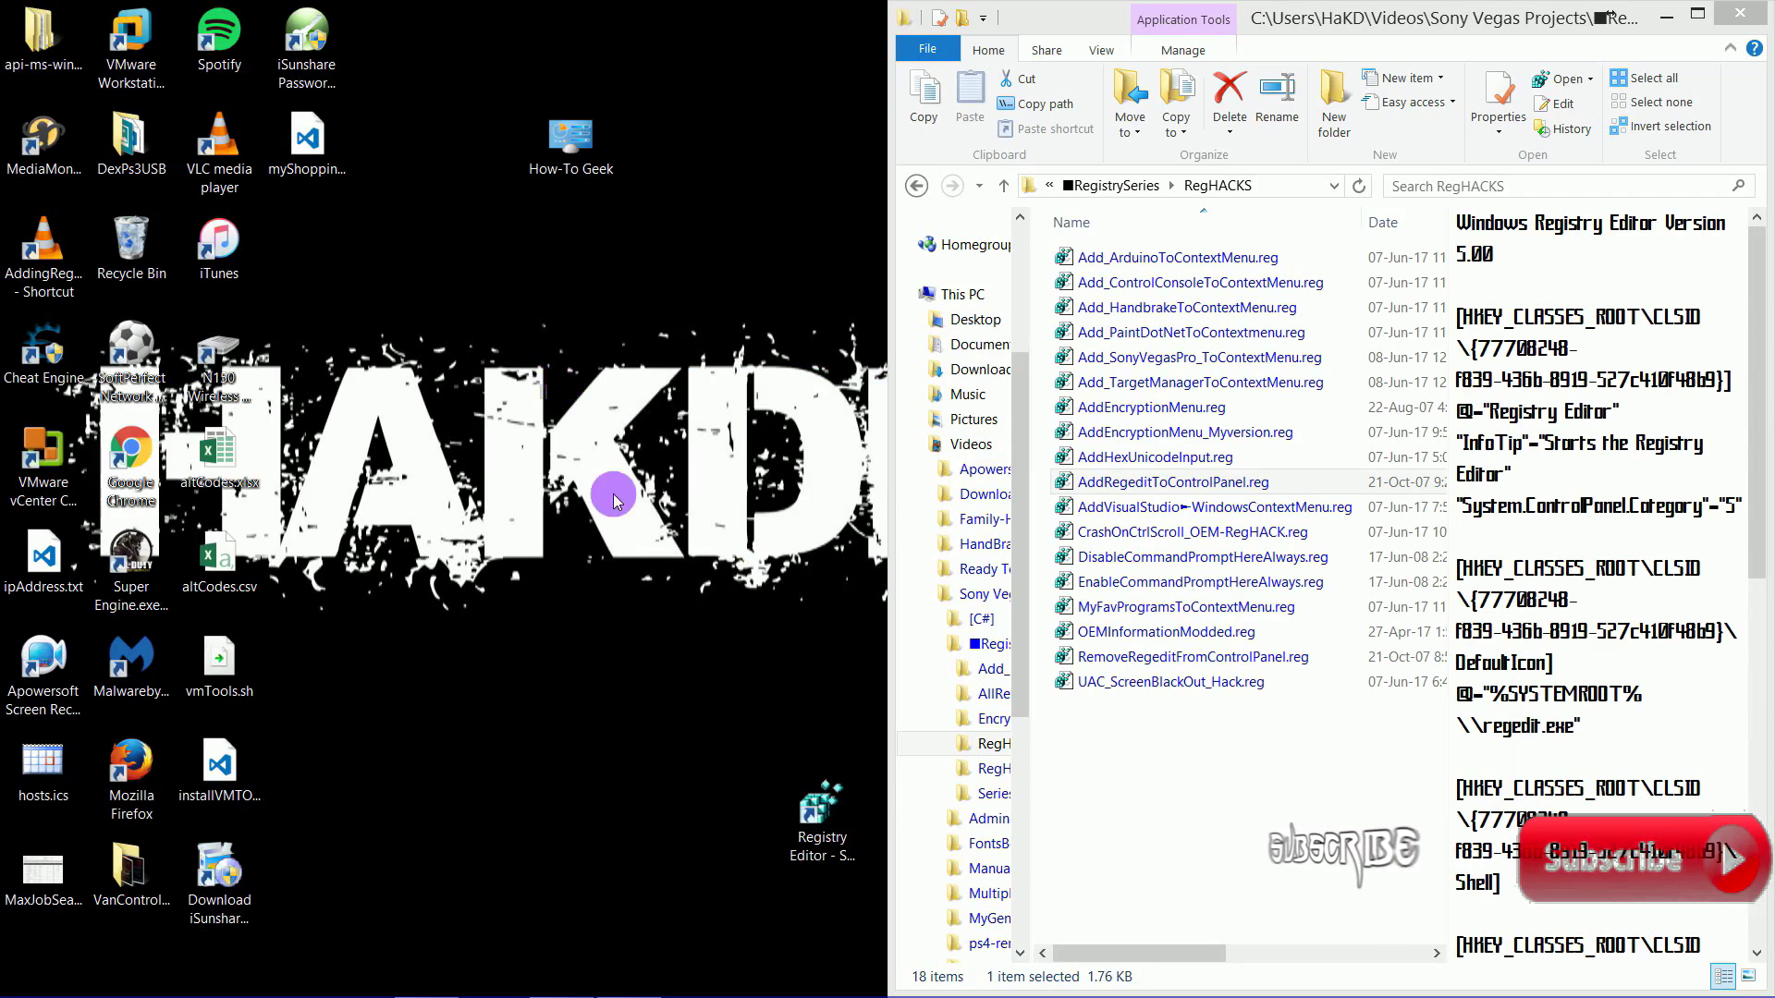
Move the Registry Editor shortcut up beside How-To Geek and shift How-To Geek left.
drag(820, 815, 765, 112)
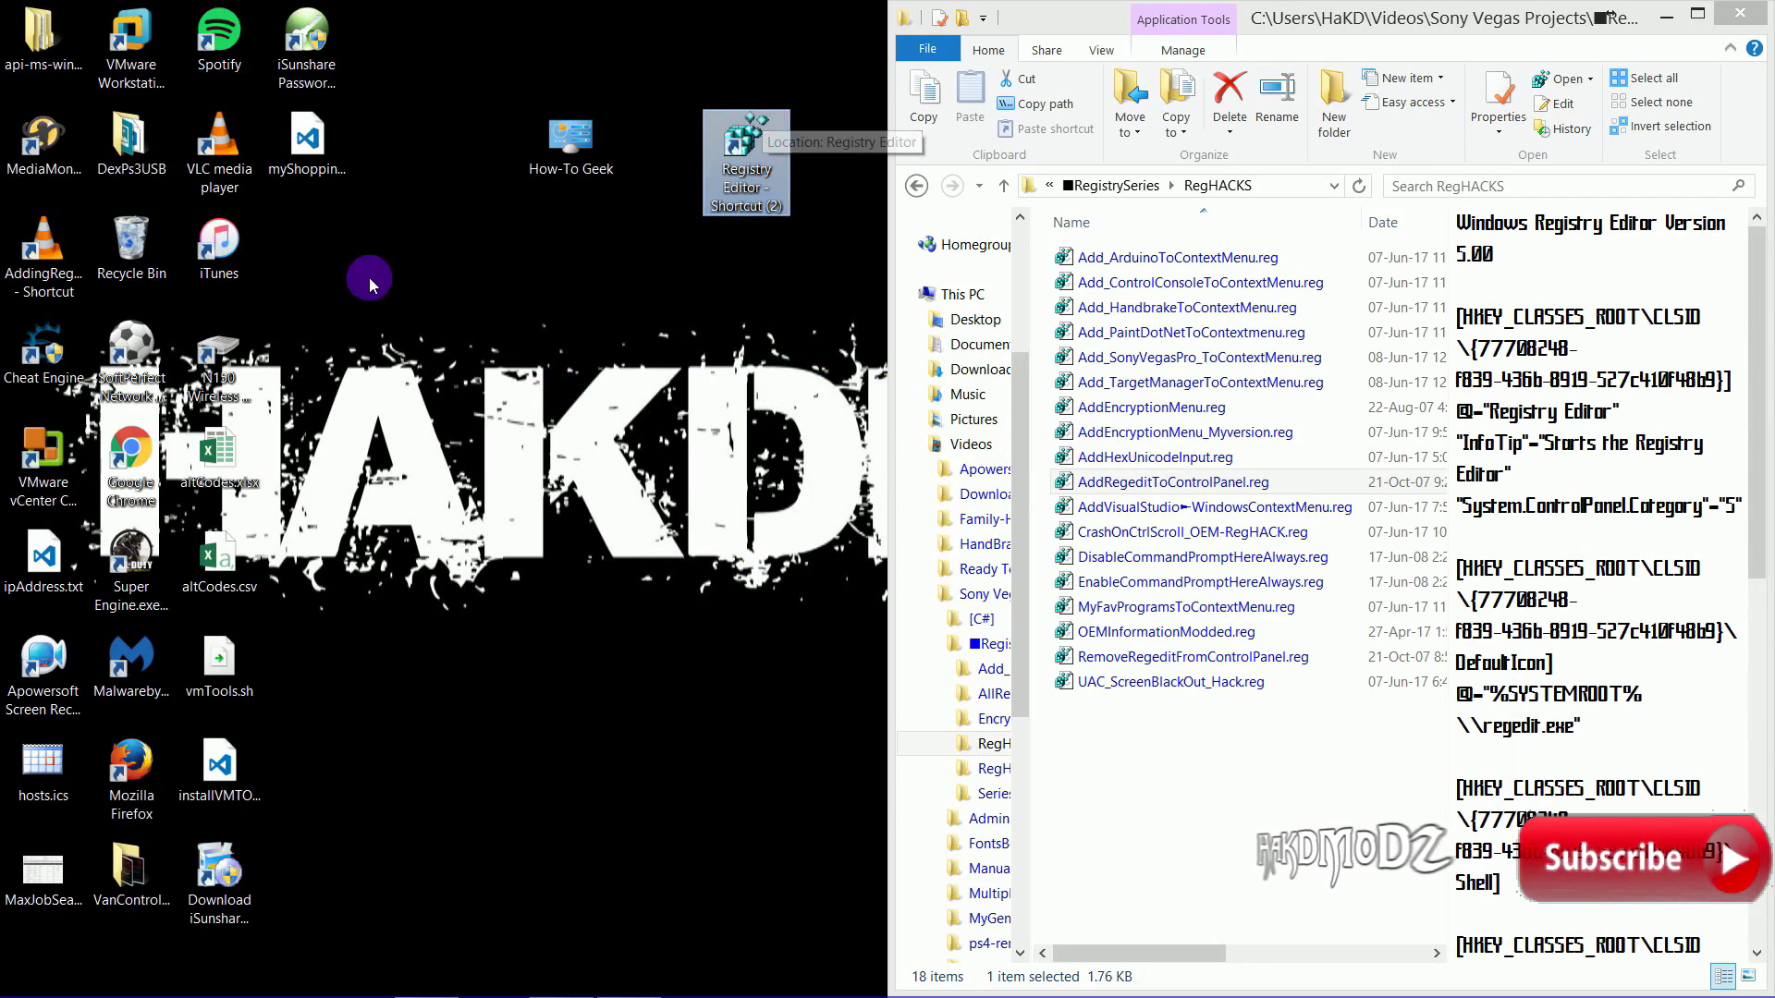
click(562, 143)
drag(562, 143, 387, 142)
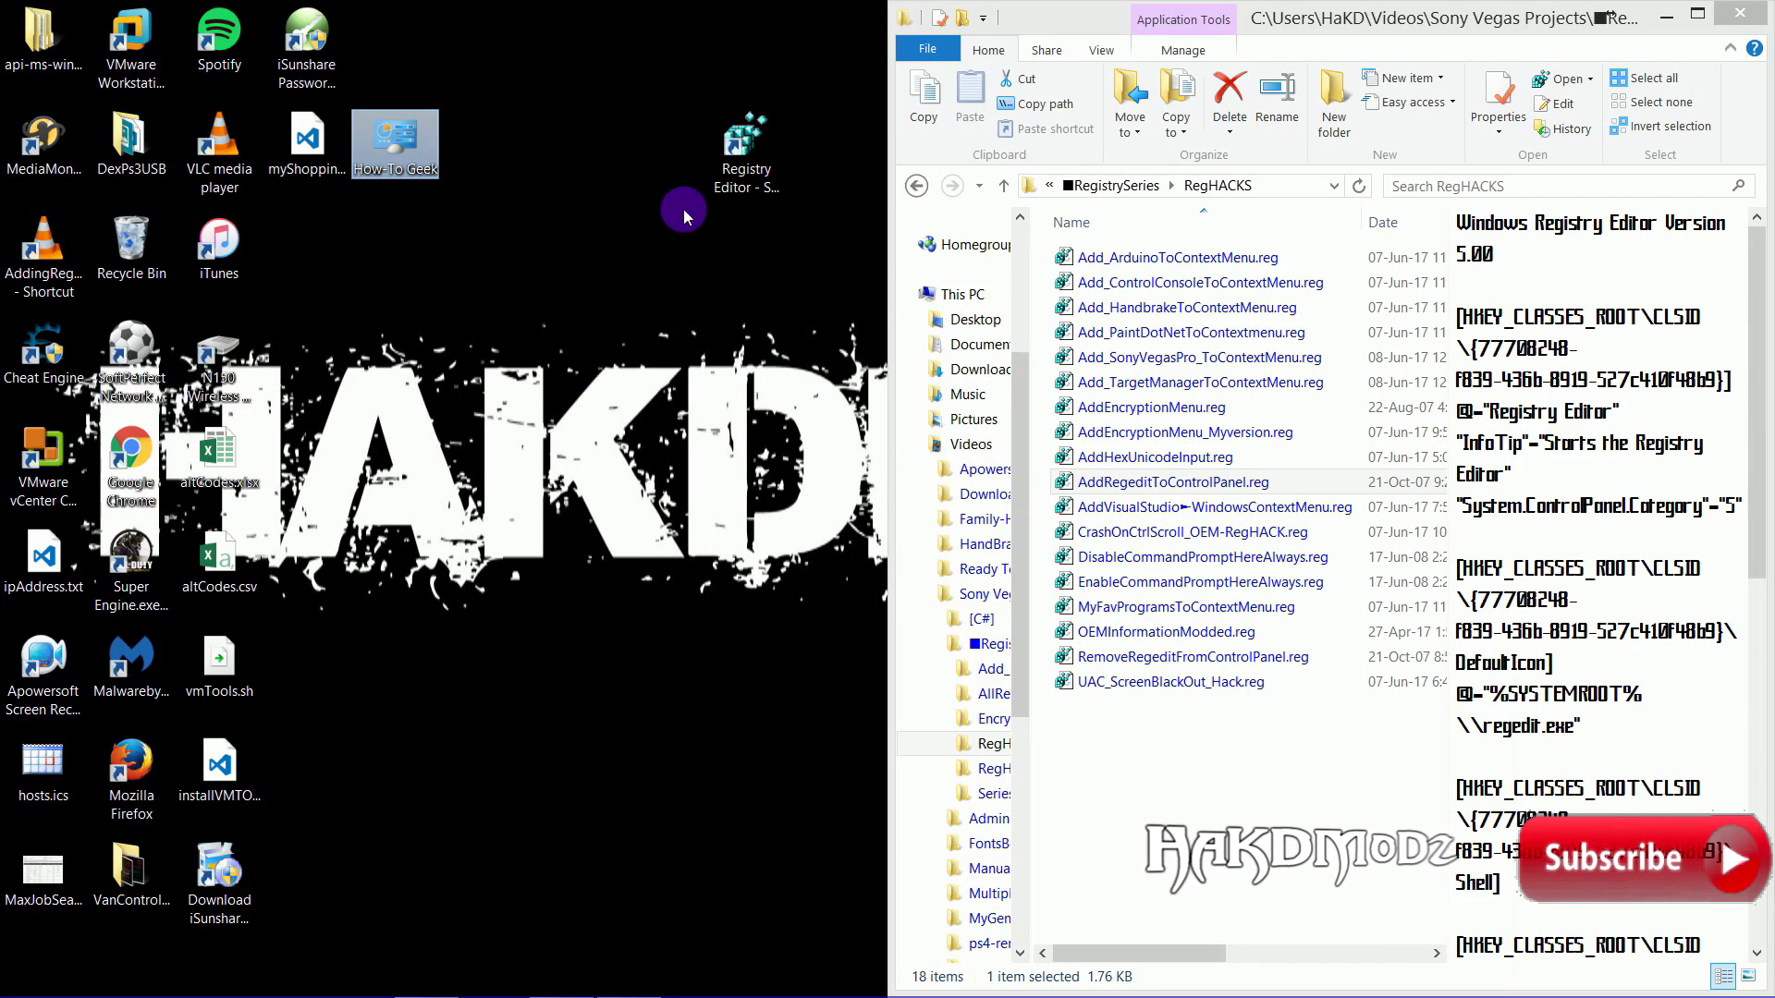
Launch Registry Editor from the shortcut and expand HKEY_LOCAL_MACHINE\SOFTWARE\Microsoft.
double_click(758, 185)
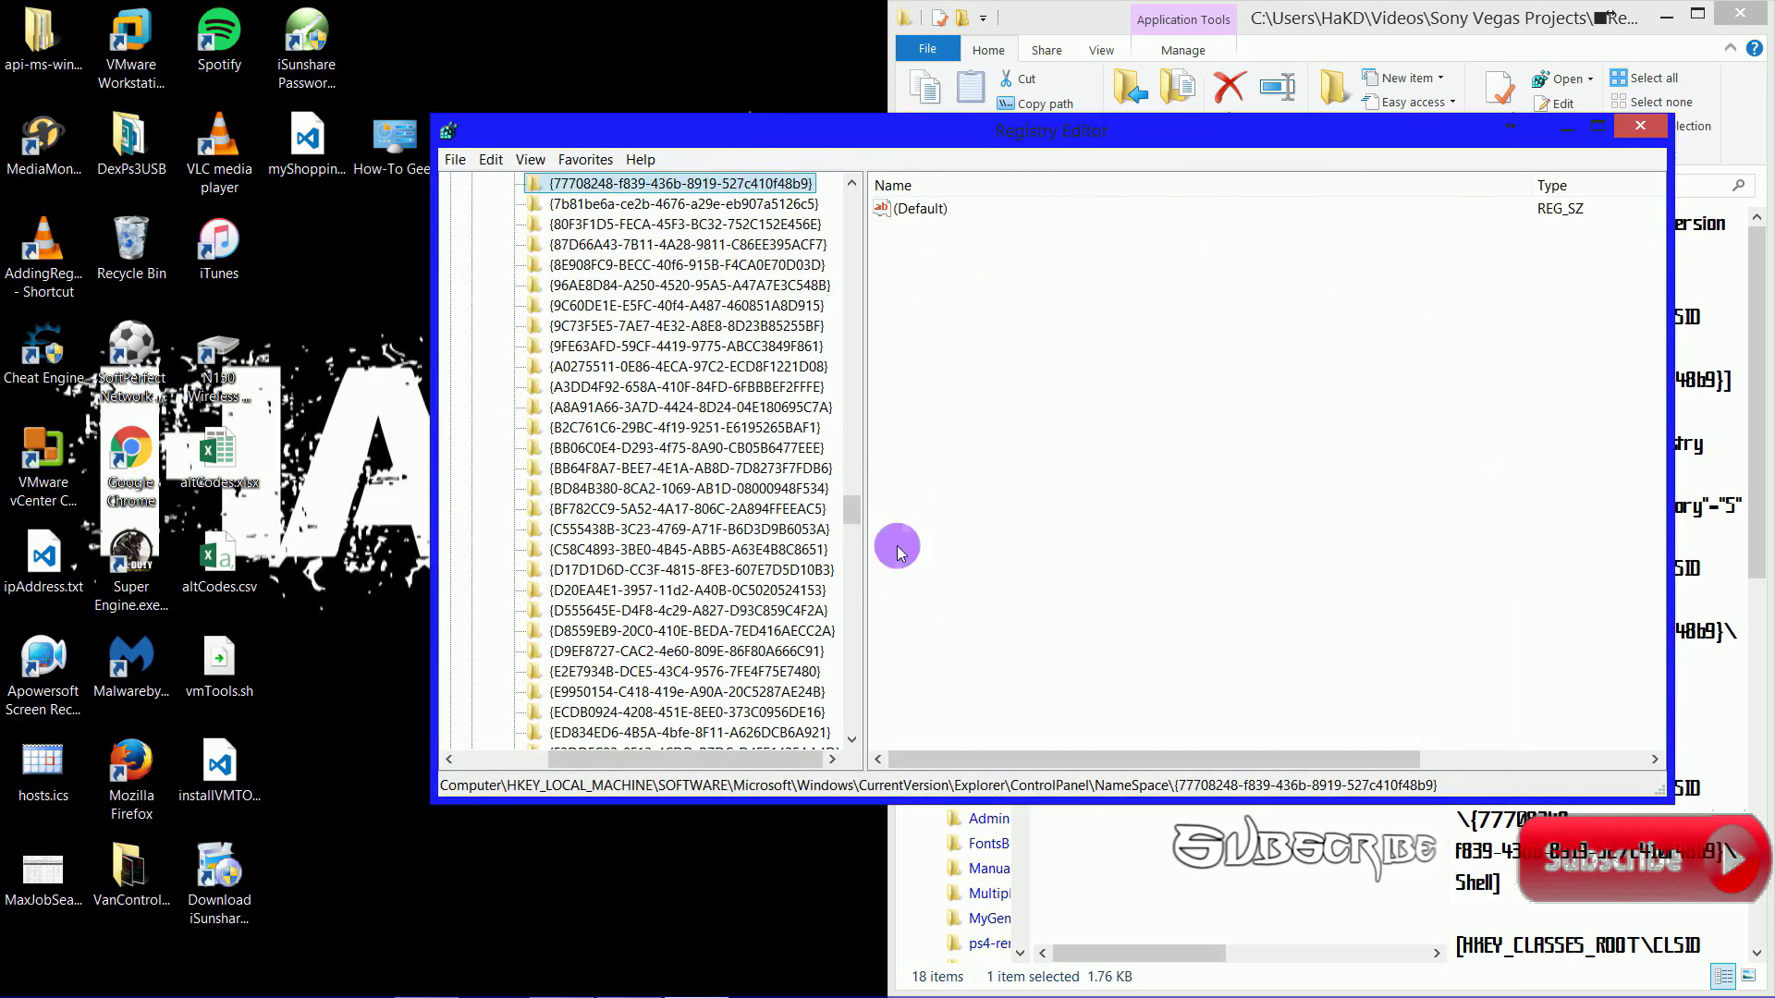
drag(848, 512, 847, 203)
drag(782, 766, 675, 759)
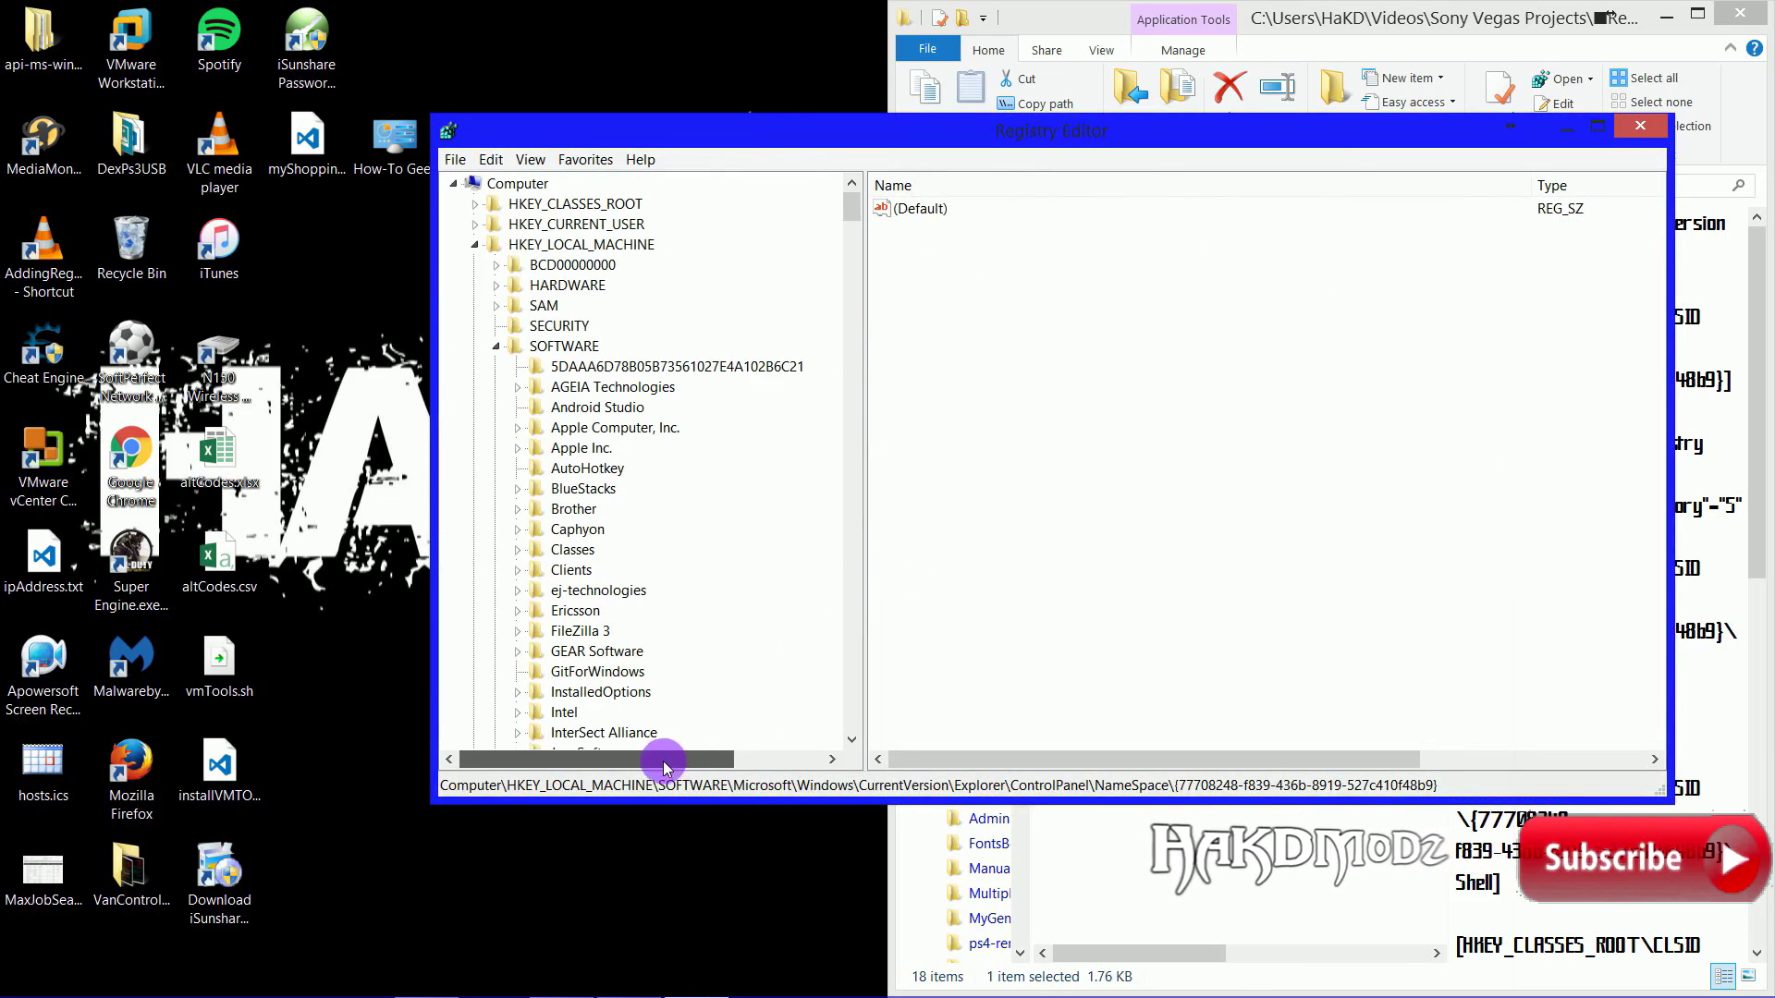
click(496, 347)
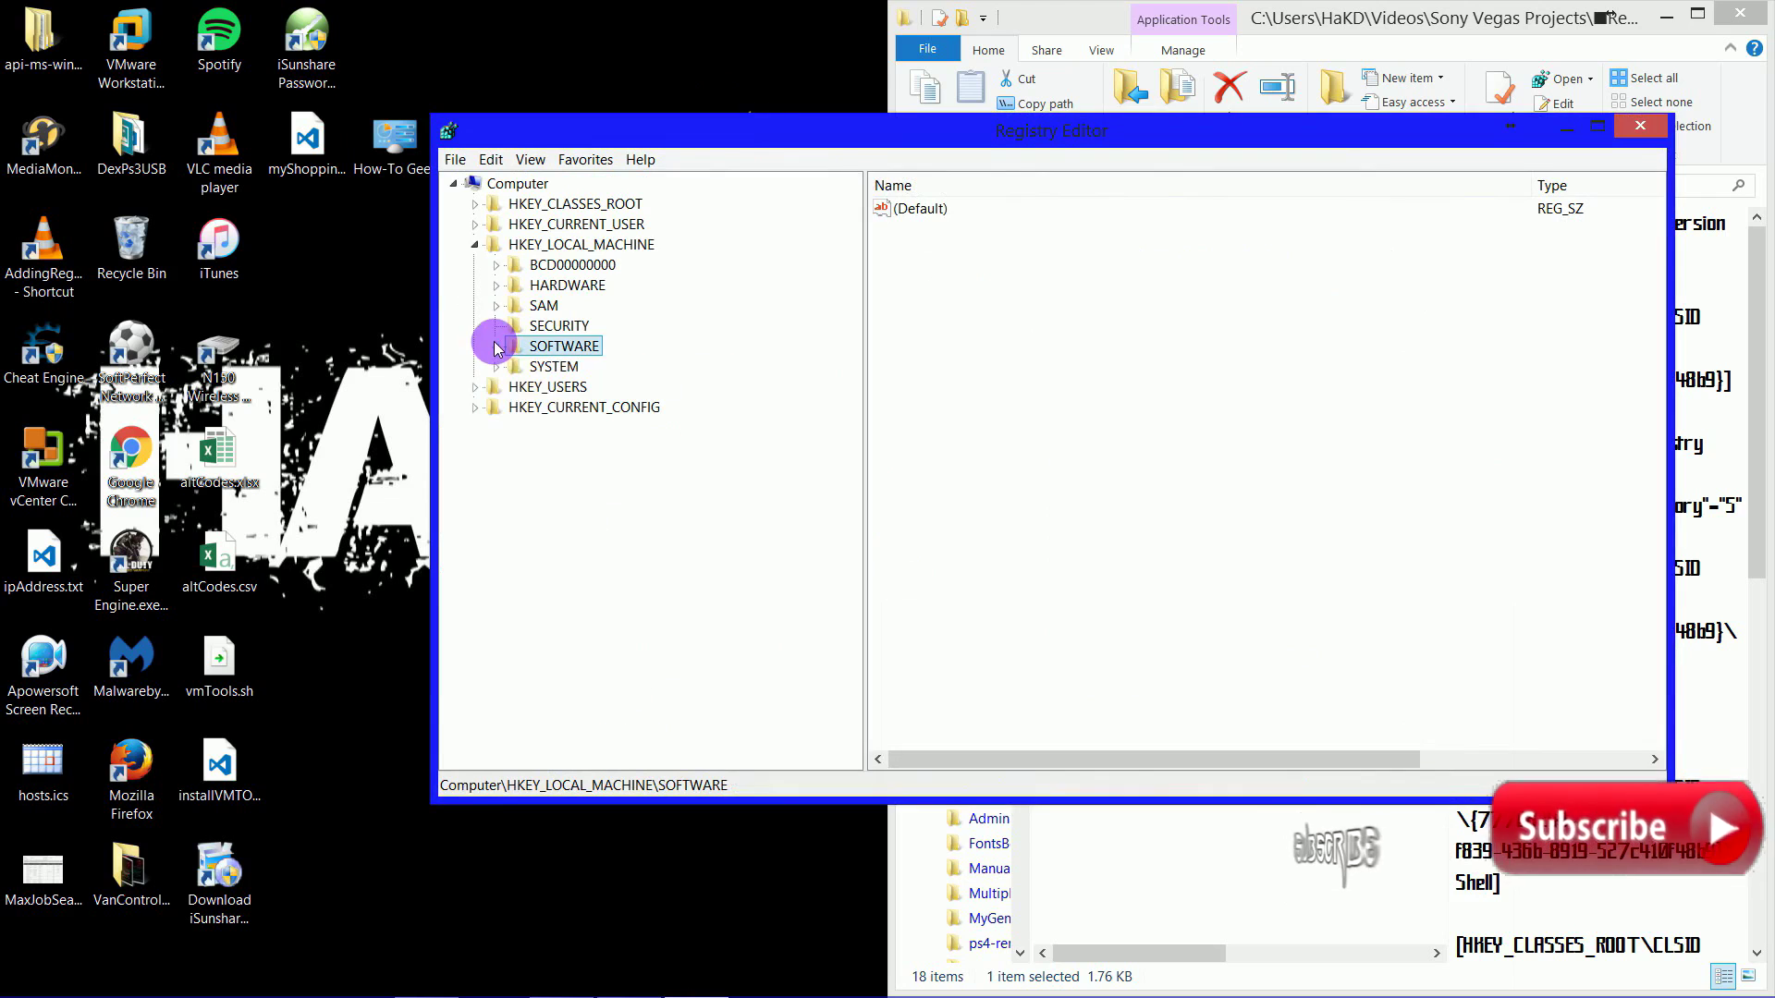
click(475, 244)
double_click(559, 348)
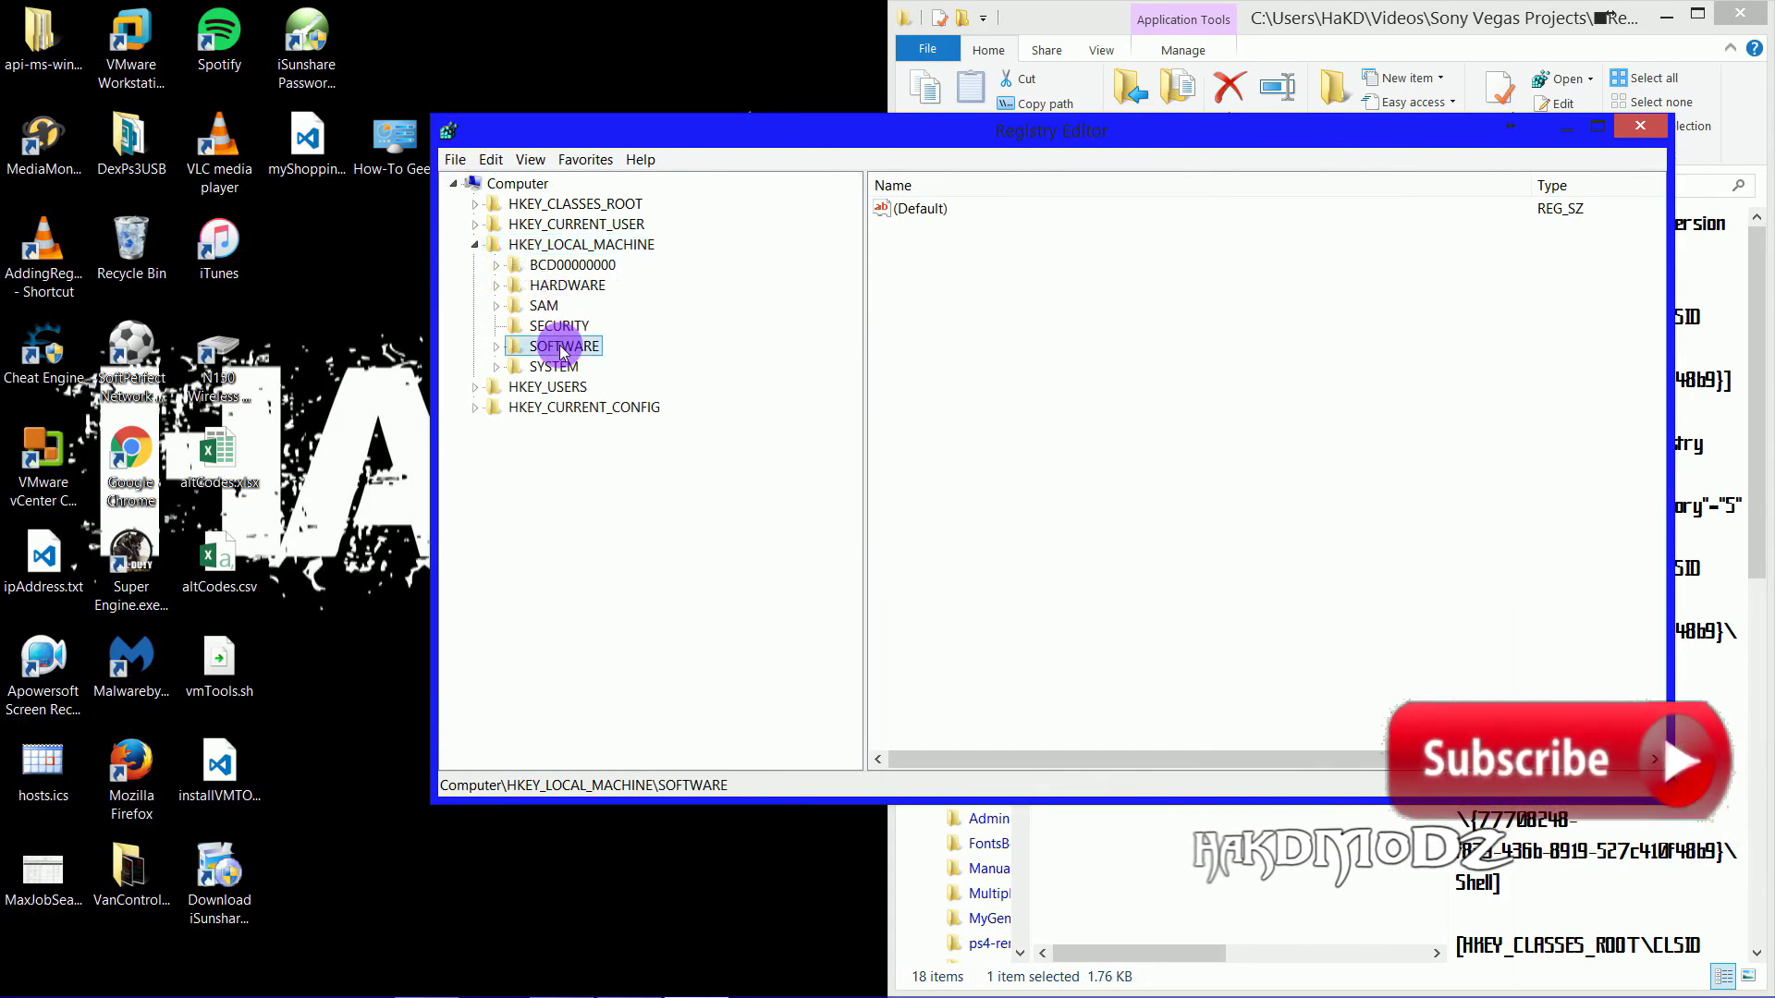
double_click(571, 735)
double_click(571, 735)
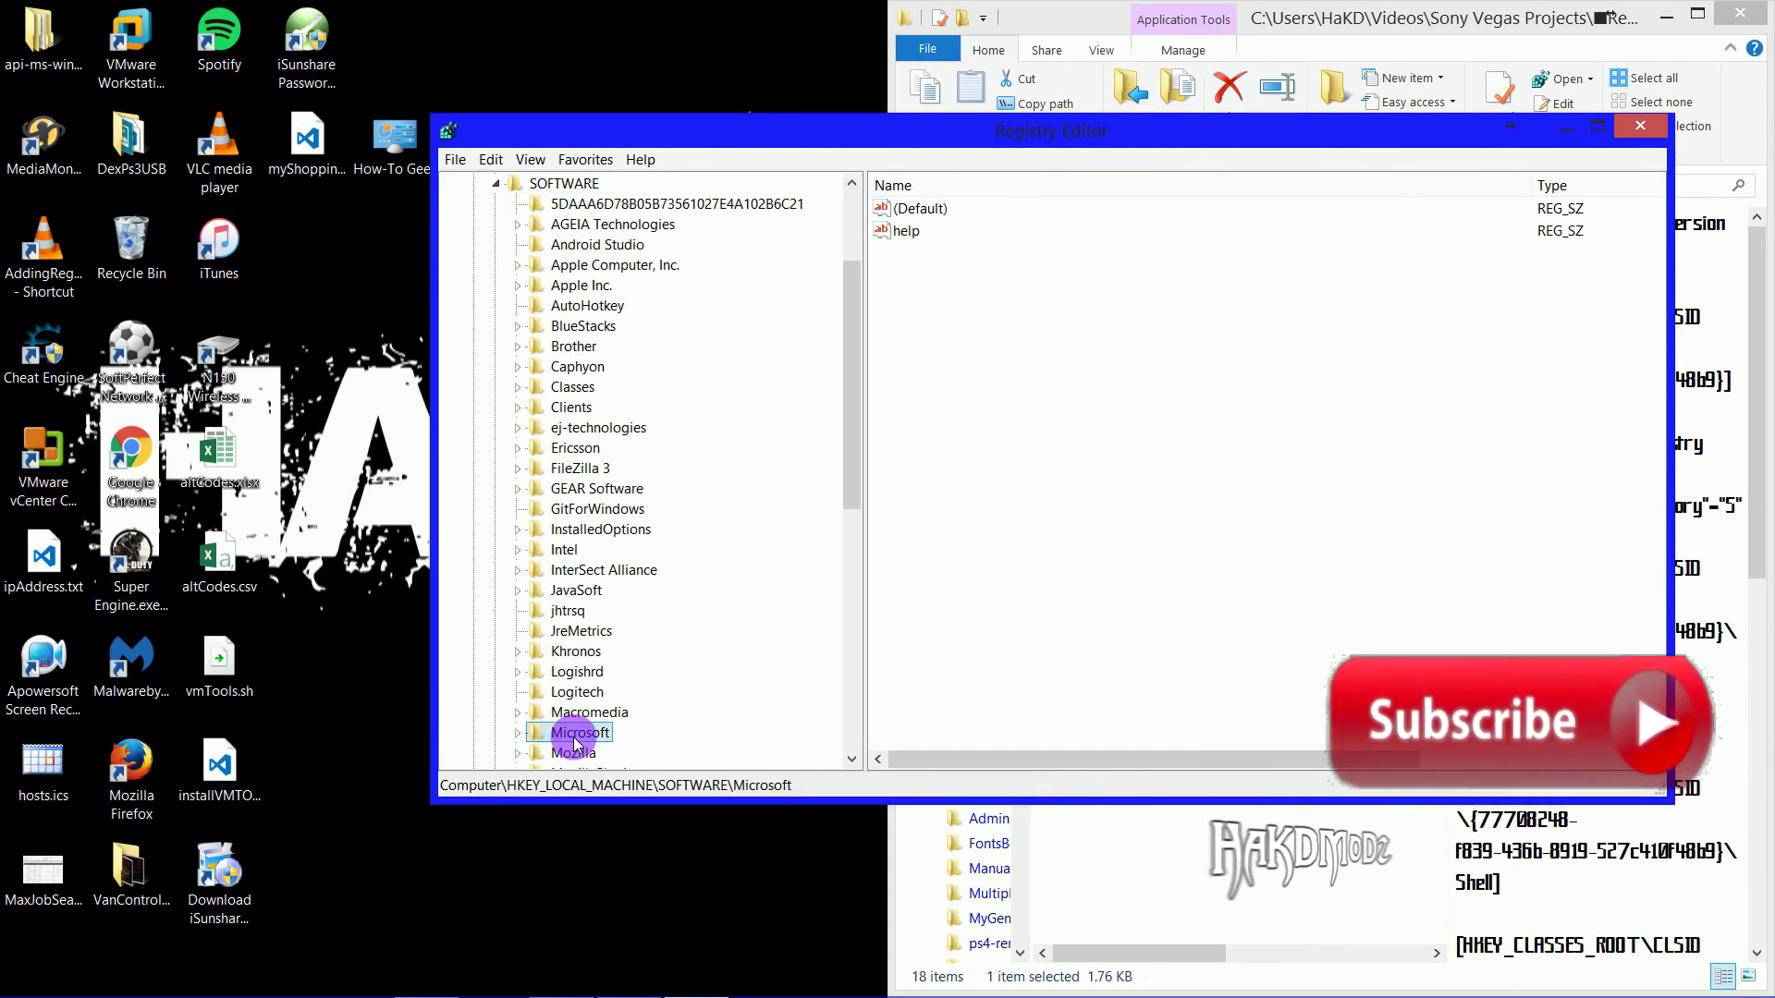
scroll(573, 730, down, 2)
double_click(567, 610)
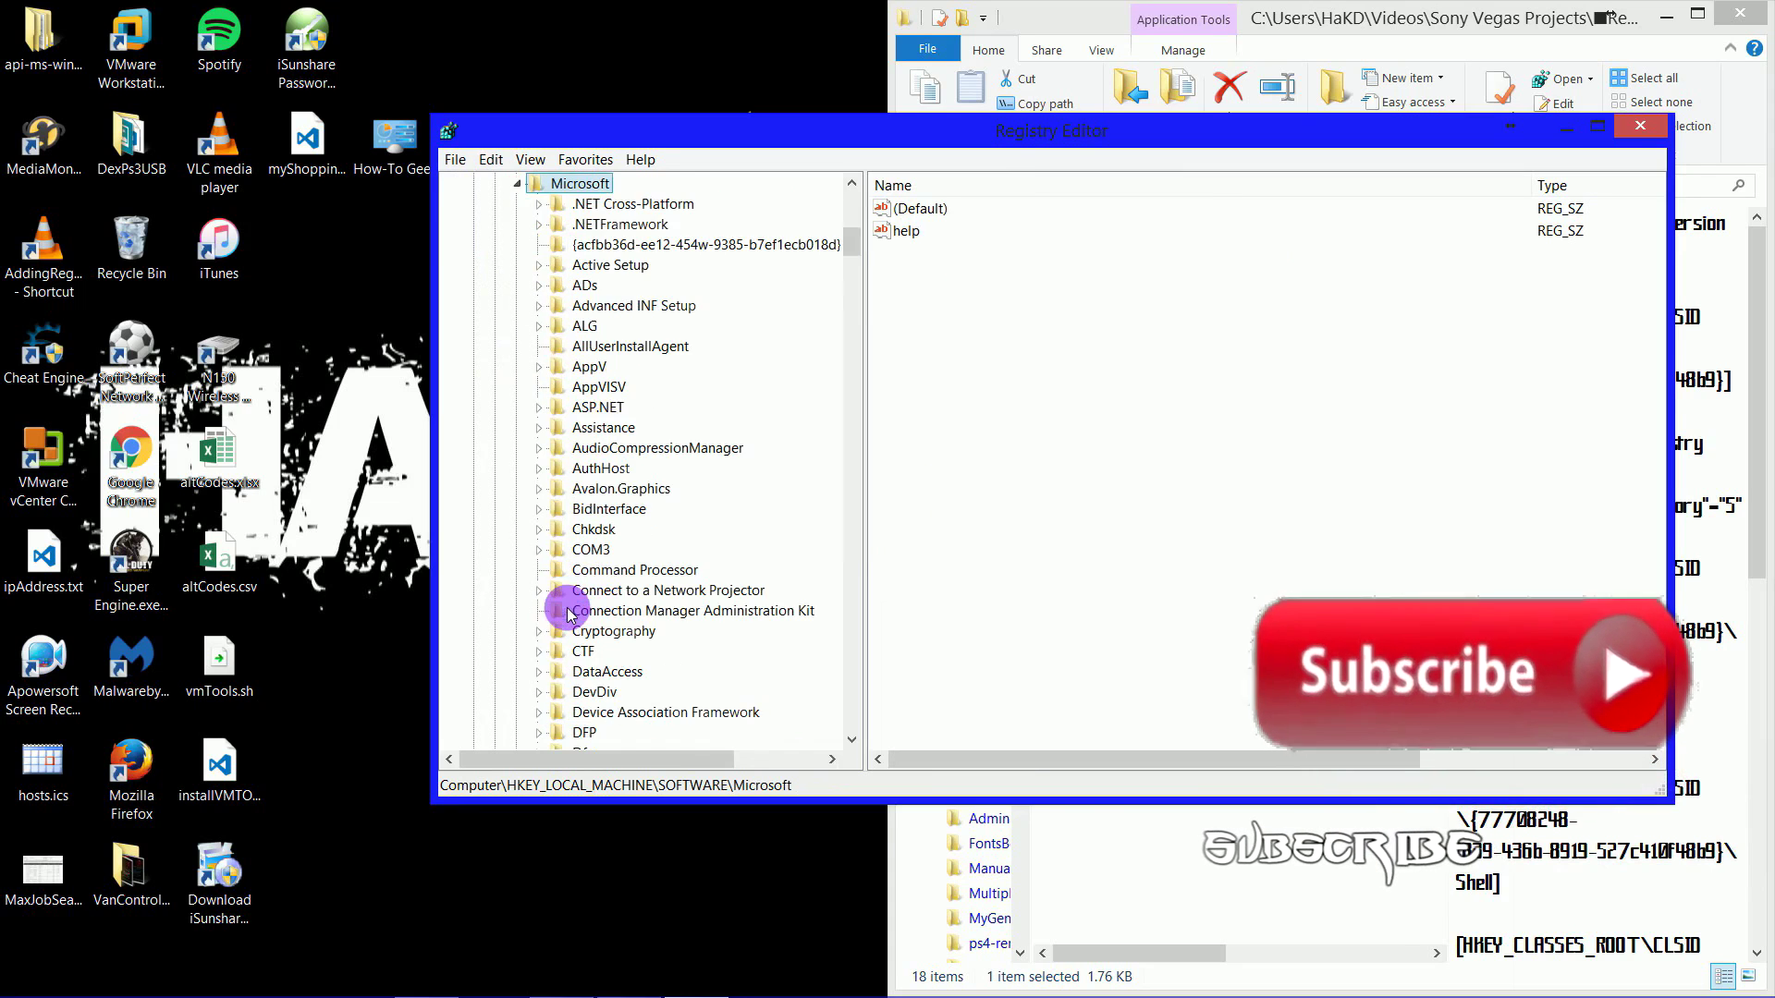
scroll(582, 647, down, 15)
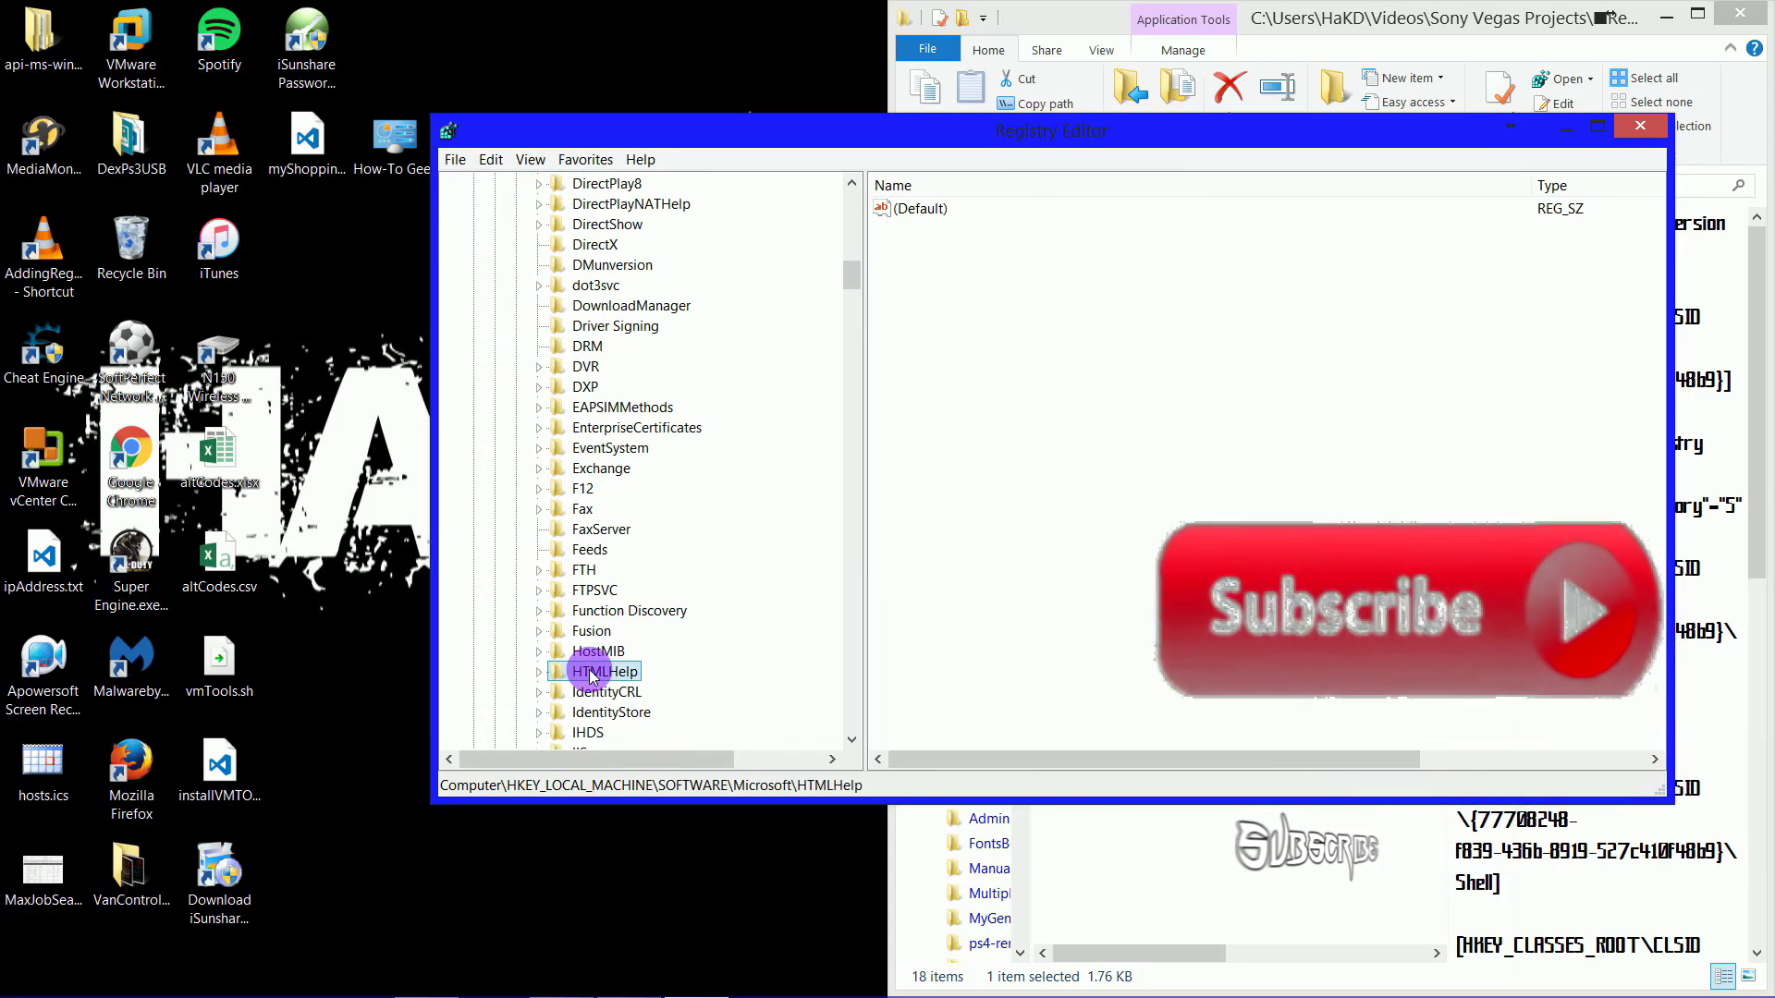
Expand Microsoft\Windows\CurrentVersion and open the Explorer key.
key(w)
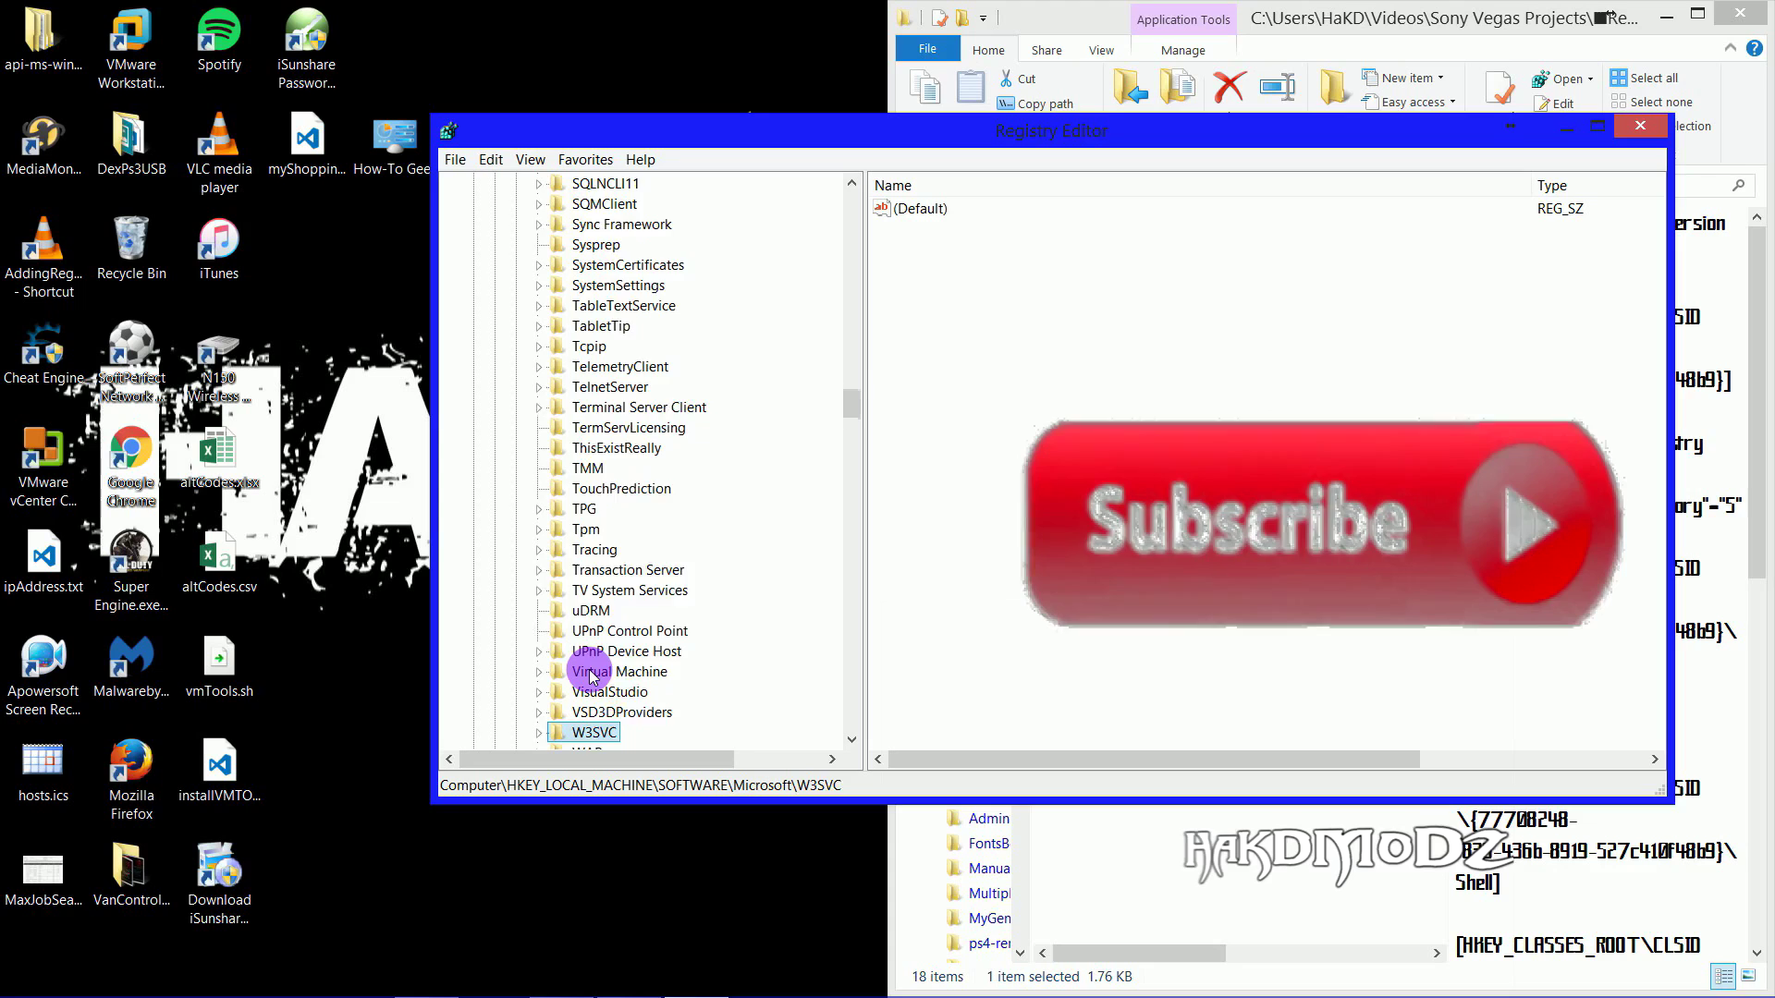
key(w)
key(w)
key(w)
key(w)
key(w)
key(w)
key(Right)
key(Down)
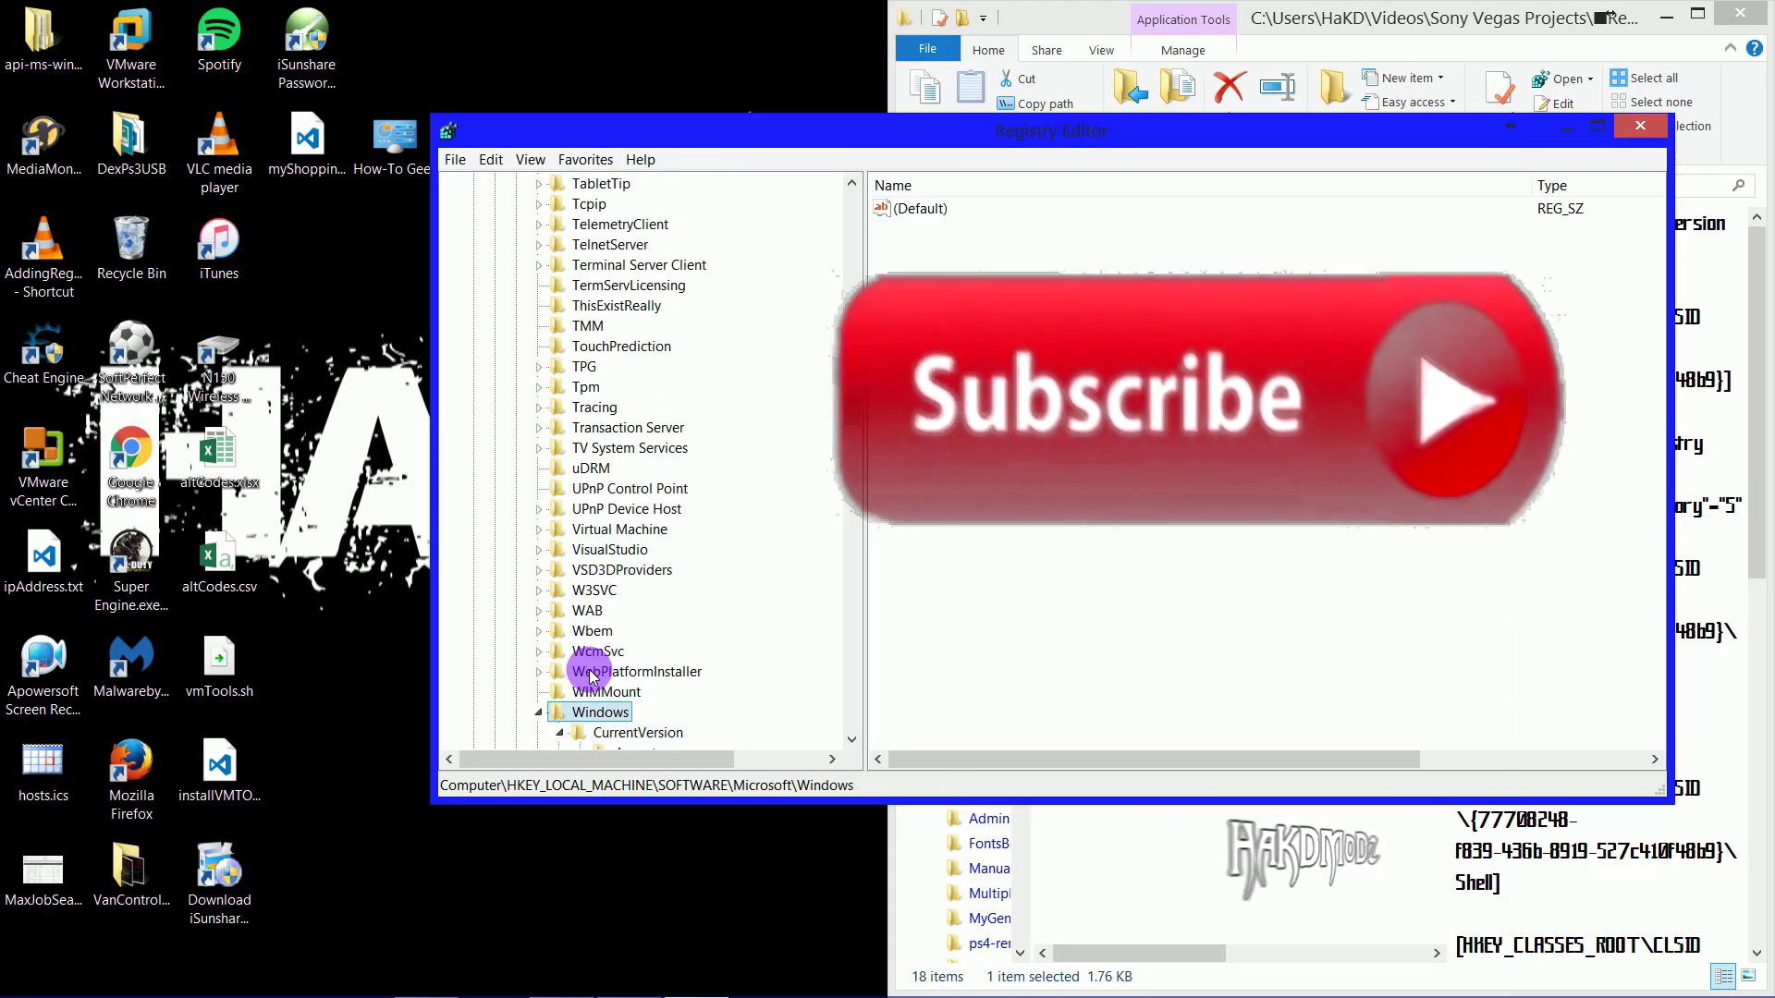
key(Right)
key(Down)
key(Down)
key(Down)
key(Down)
key(Down)
key(Down)
key(Down)
key(Down)
key(Down)
key(Down)
key(Down)
key(Down)
key(Down)
key(Down)
key(Down)
key(Down)
key(Down)
key(Down)
key(Down)
key(Down)
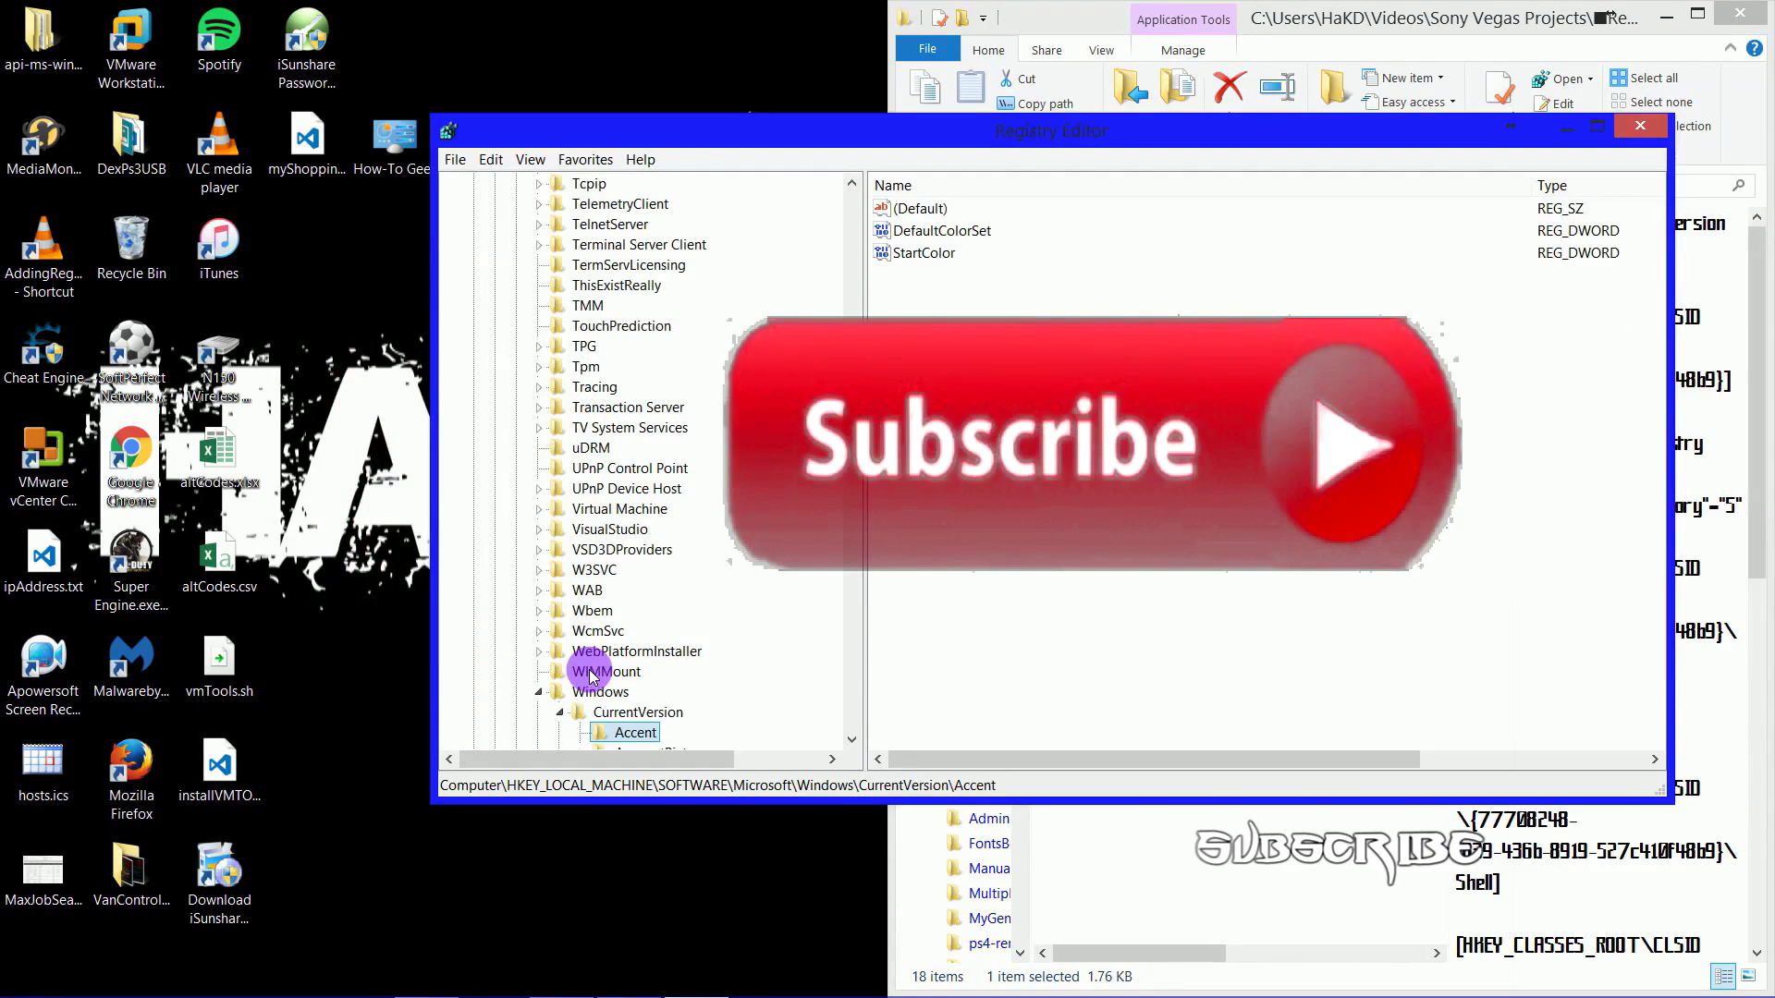
key(Down)
key(Down)
key(Down)
key(Down)
key(Down)
key(Down)
key(Down)
key(Down)
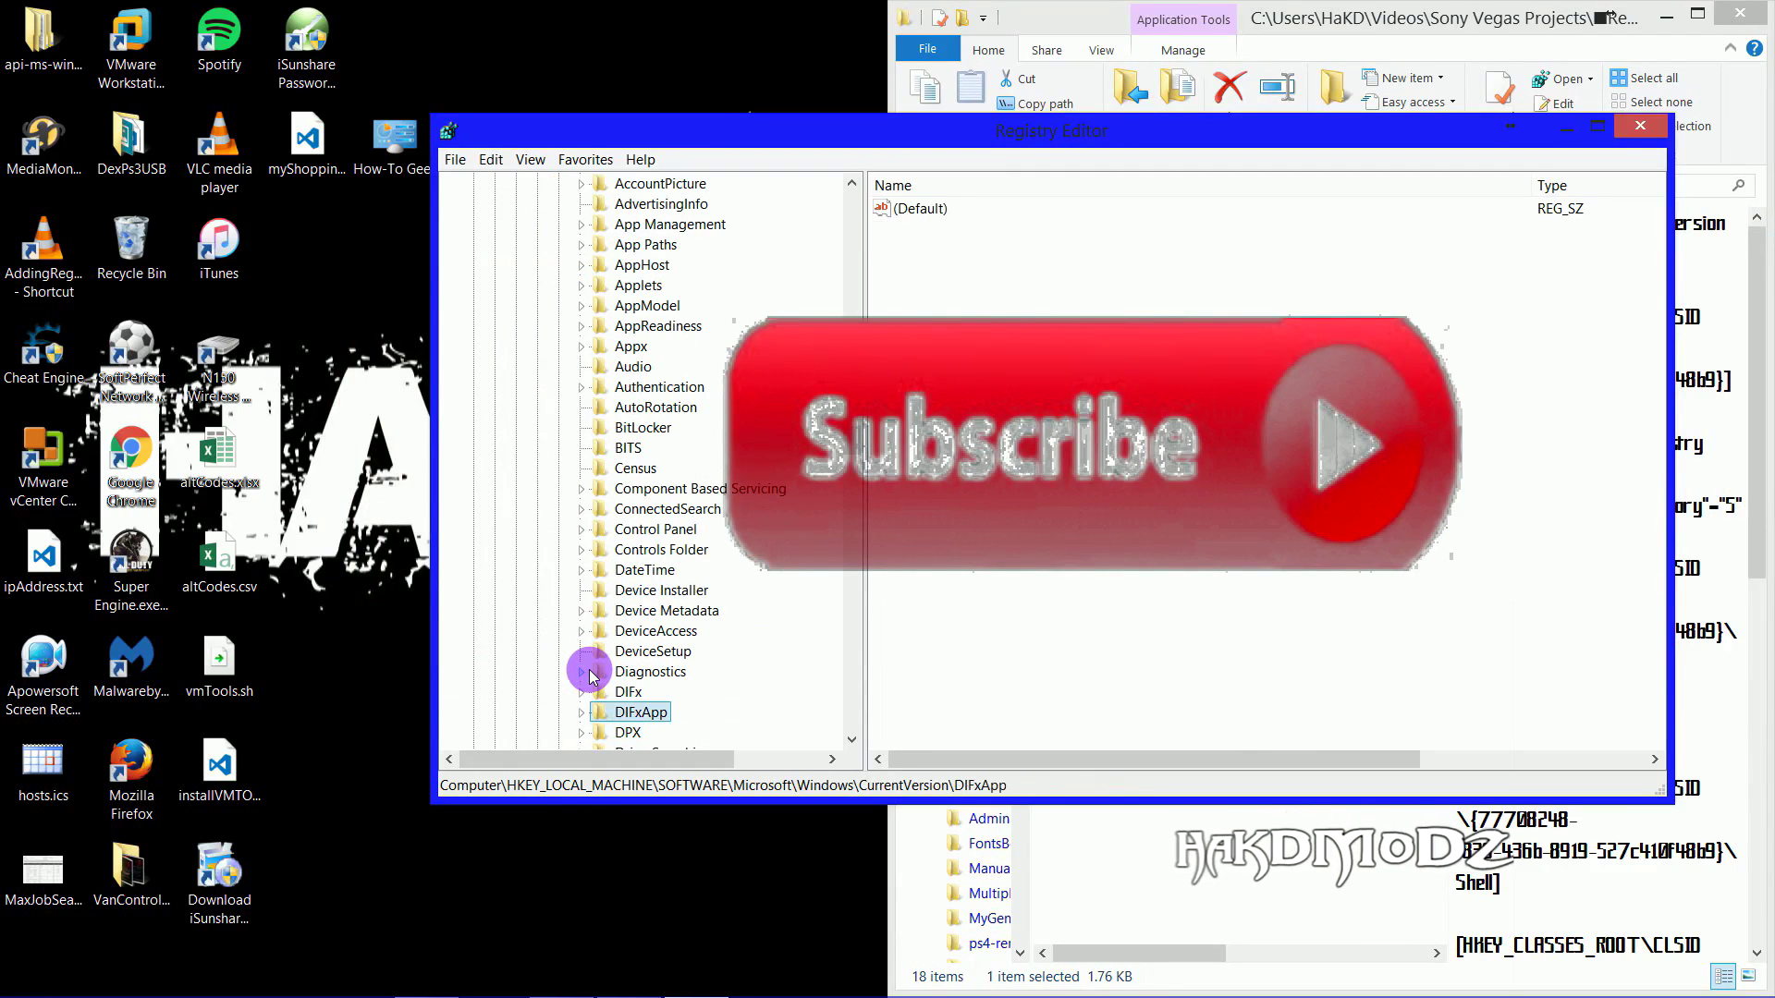
key(Up)
key(Up)
key(Up)
key(Up)
key(Up)
key(Up)
key(Up)
key(Up)
key(Up)
Expand Explorer\ControlPanel\NameSpace and step to the {77708248-f839-436b-8919-527c410f48b9} key.
key(Up)
key(Down)
key(Down)
key(Down)
key(Down)
key(Down)
key(Down)
key(Down)
key(Down)
key(Down)
key(Down)
key(Down)
key(Down)
key(Down)
key(Down)
key(Down)
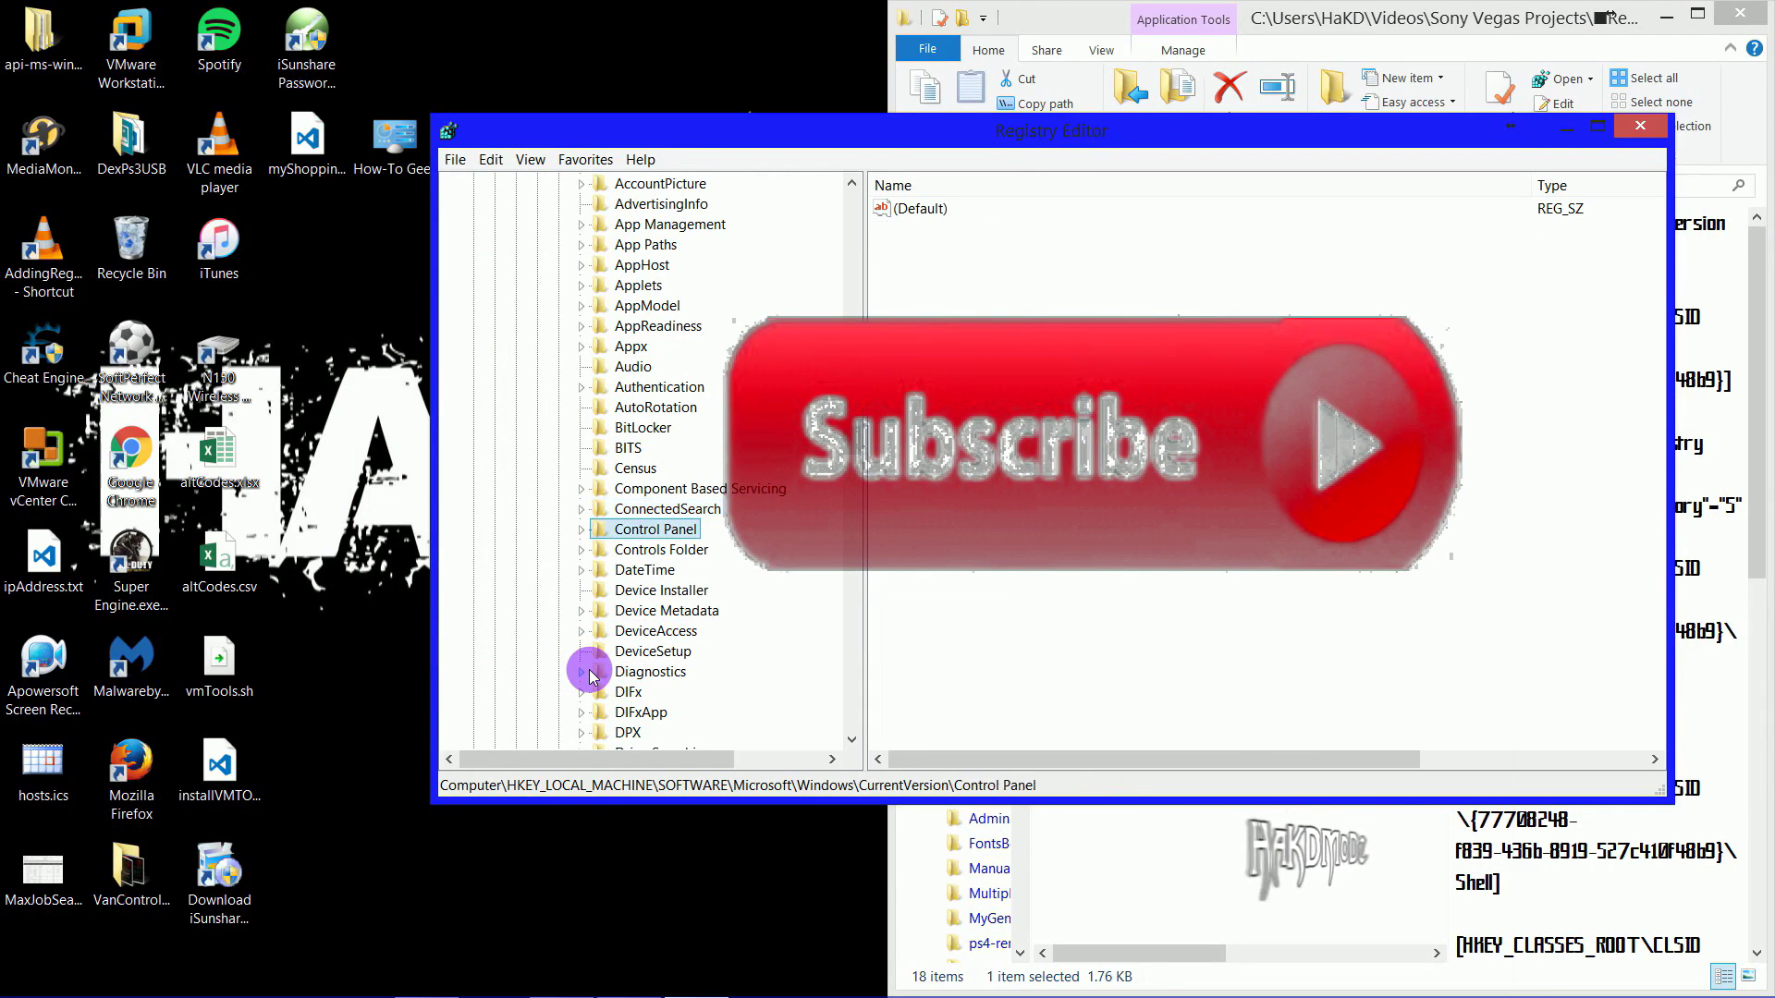
key(Right)
key(Down)
key(Down)
key(Down)
key(Down)
key(Down)
key(Down)
key(Down)
key(Down)
key(Down)
key(Up)
key(Up)
key(Up)
key(Up)
key(Up)
key(Up)
key(Up)
key(Up)
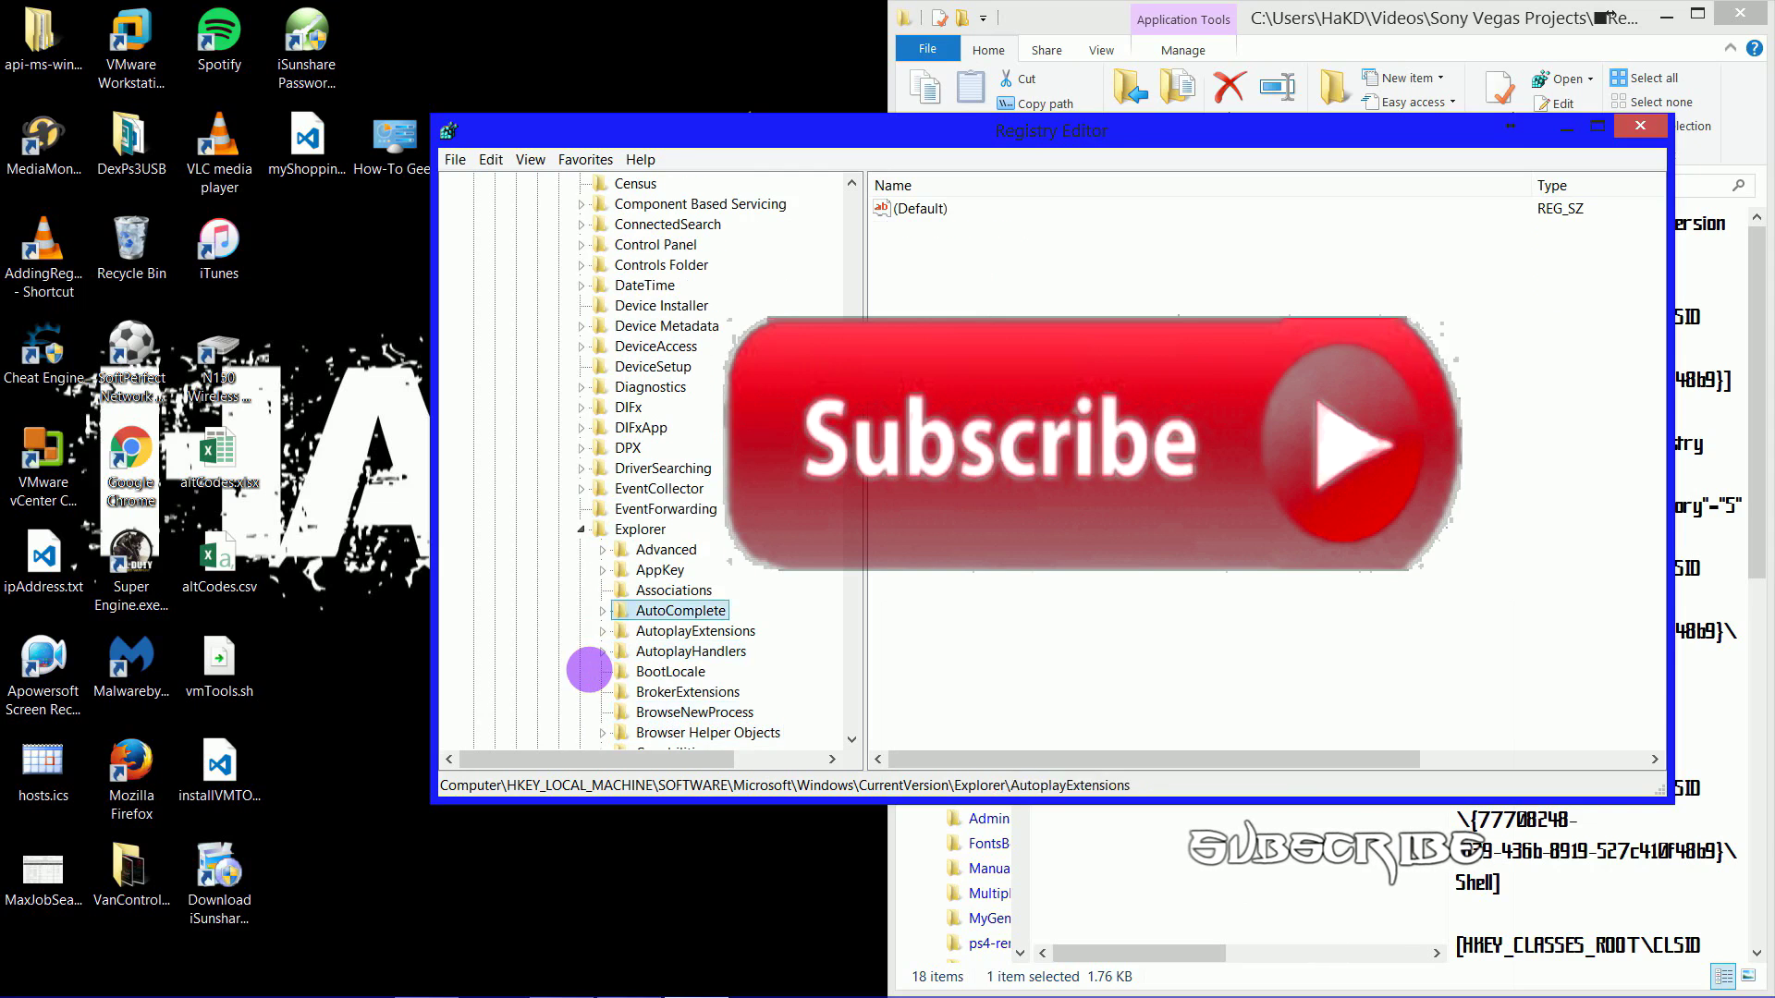
key(Down)
key(Down)
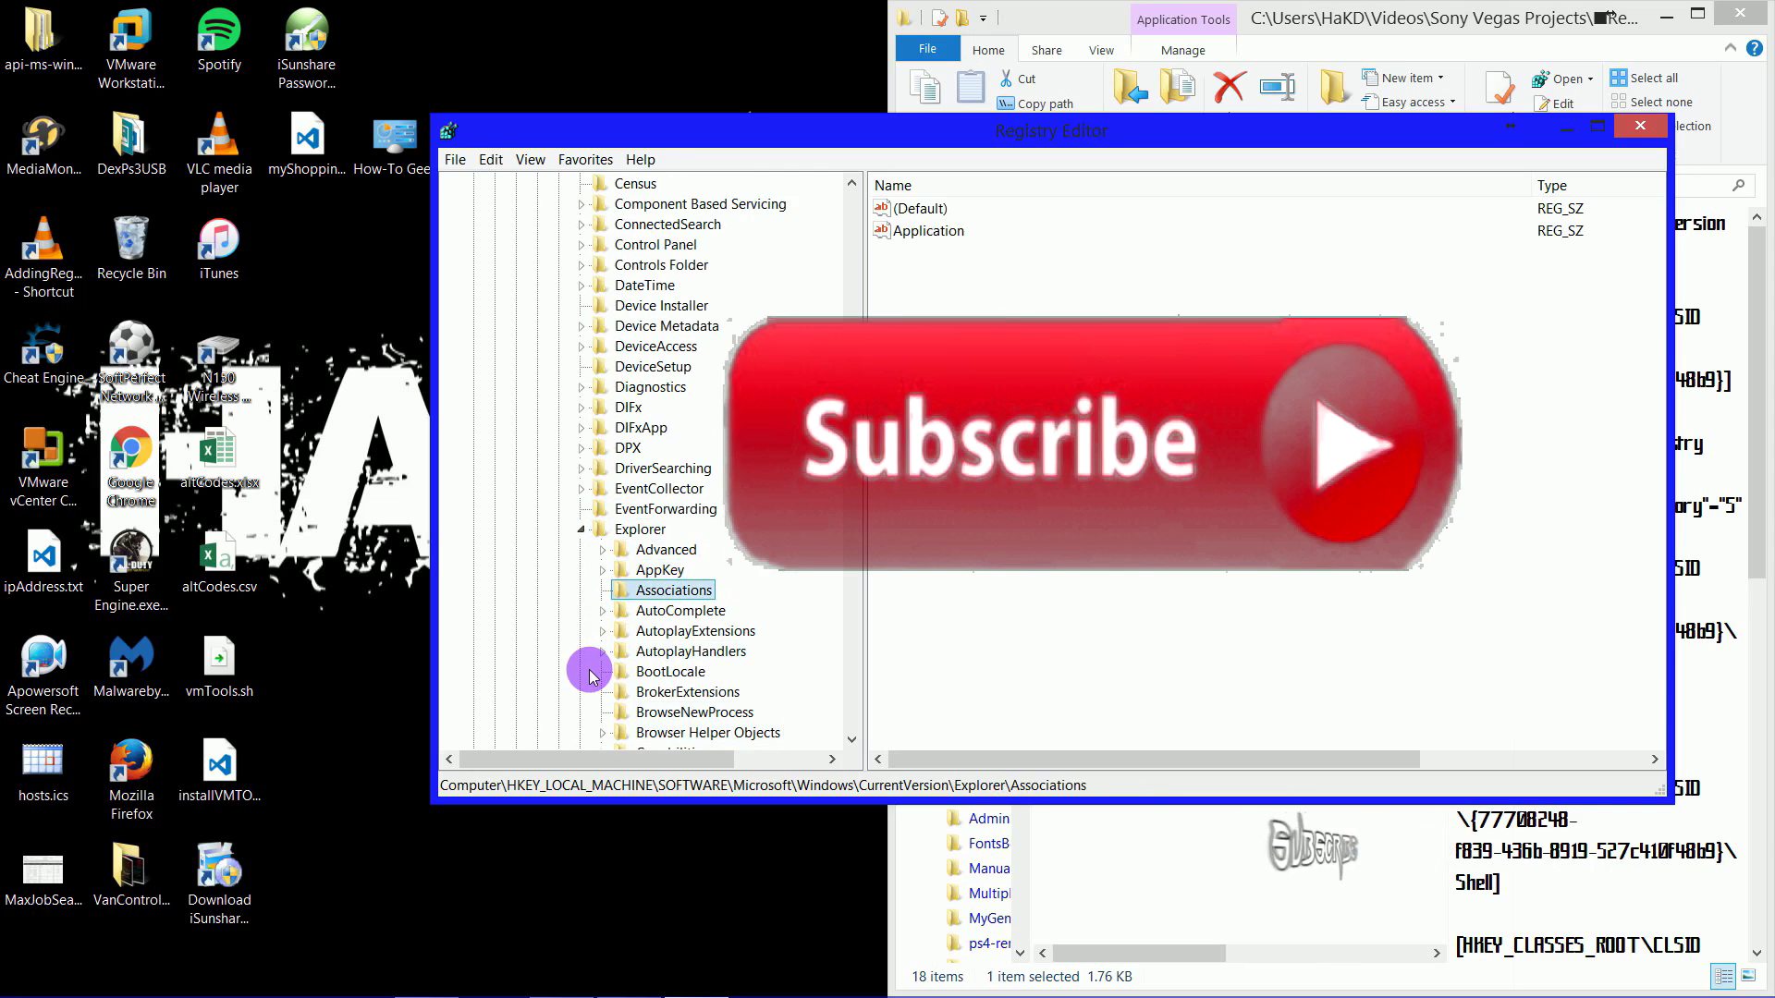
key(Down)
key(Down)
key(Down)
key(Down)
key(Down)
key(Down)
key(Down)
key(Down)
key(Down)
key(Down)
key(Down)
key(Right)
key(Down)
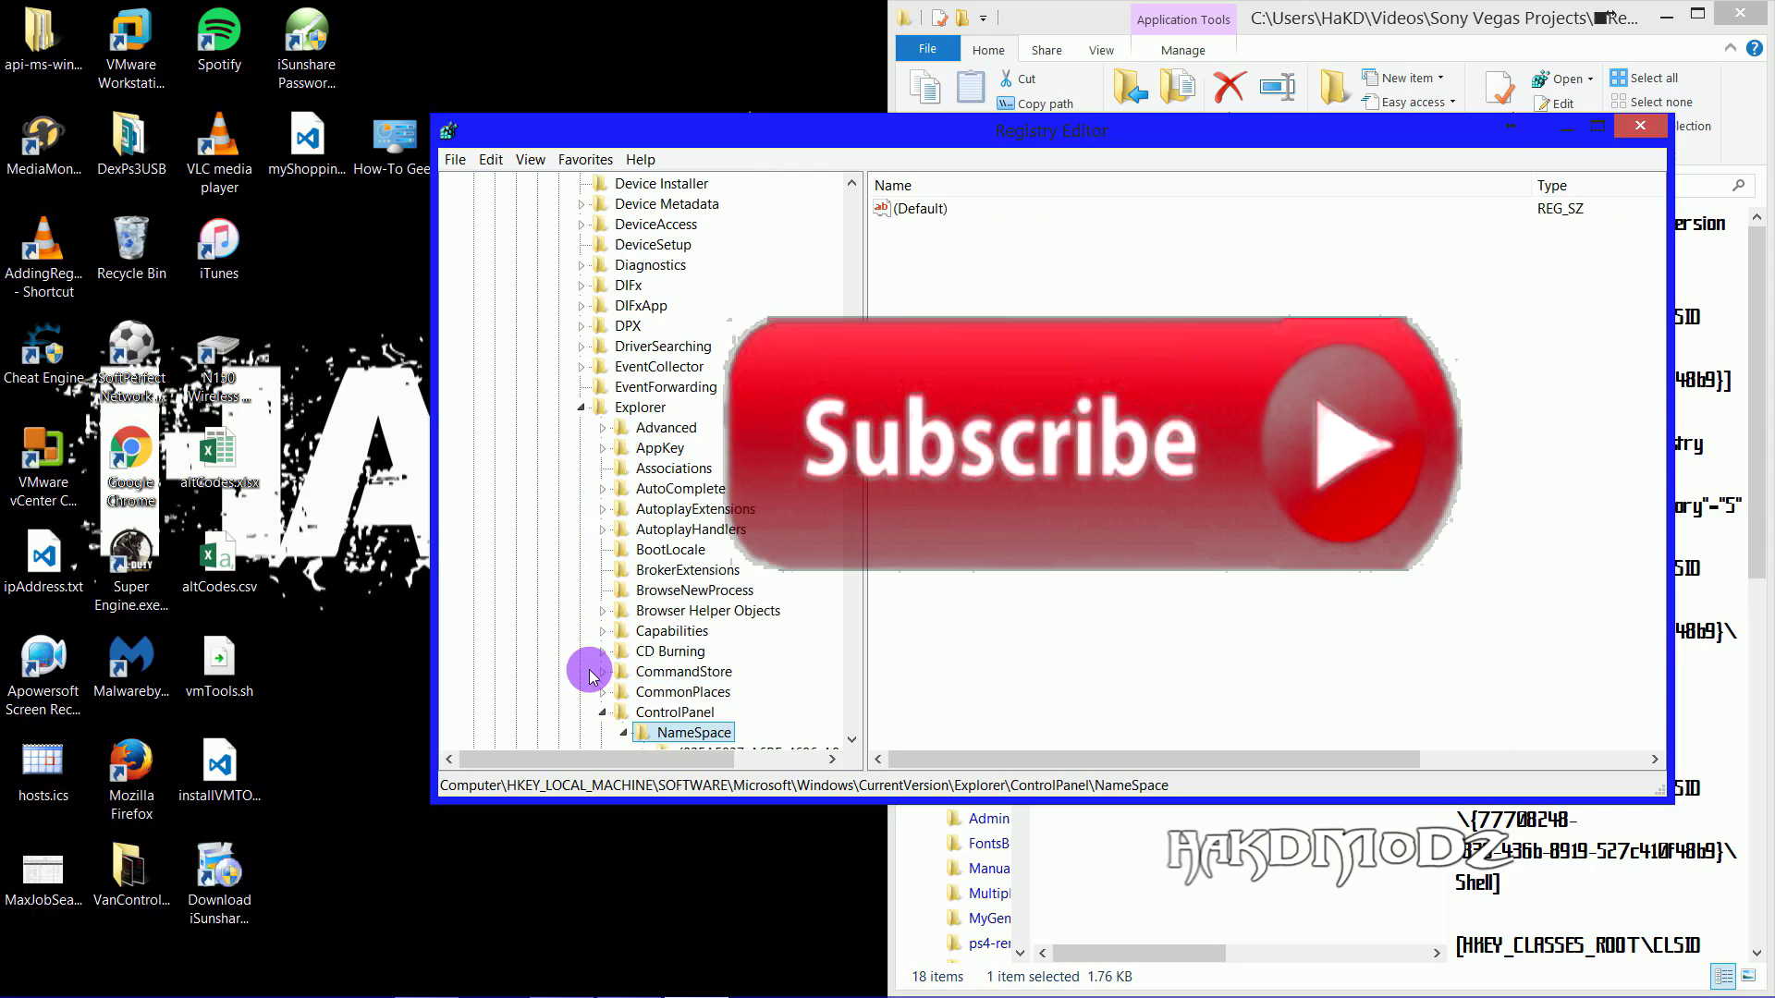
key(Down)
key(Down)
key(Down)
key(Down)
key(Down)
key(Down)
scroll(590, 676, down, 1)
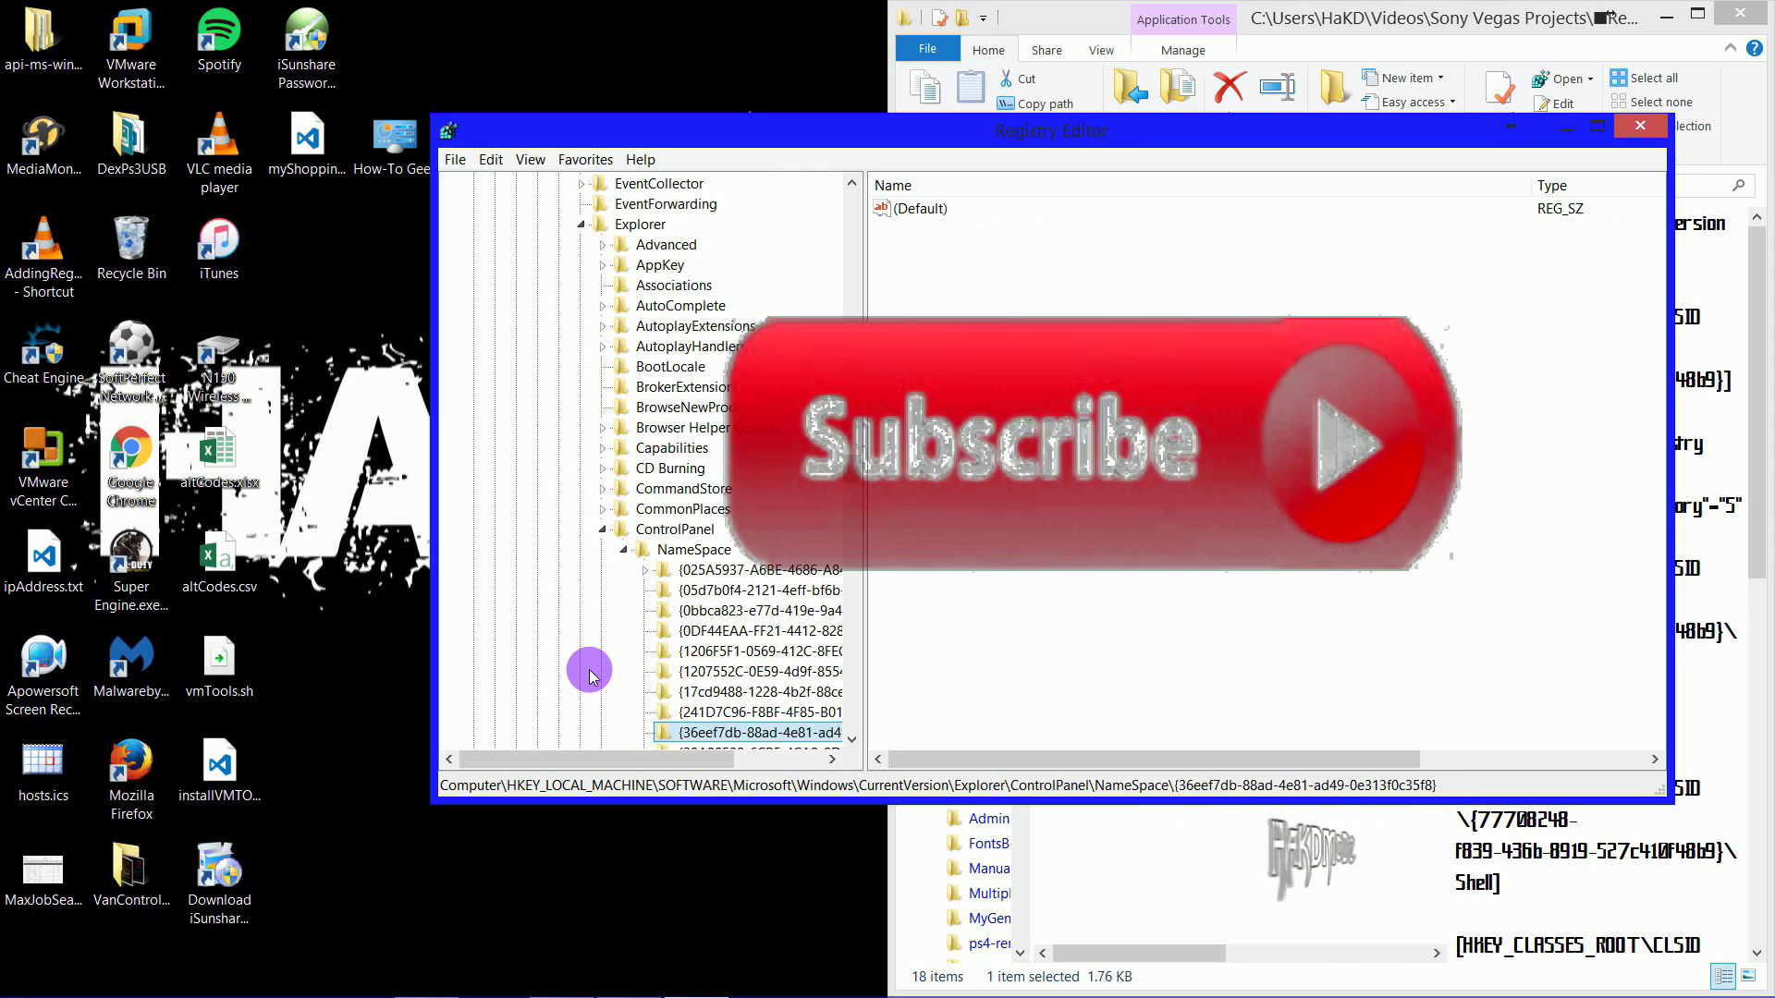
key(Down)
key(Up)
key(Up)
key(Down)
key(Down)
key(Down)
key(Down)
key(Down)
key(Down)
key(Down)
key(Down)
key(Down)
key(Down)
key(Down)
key(Down)
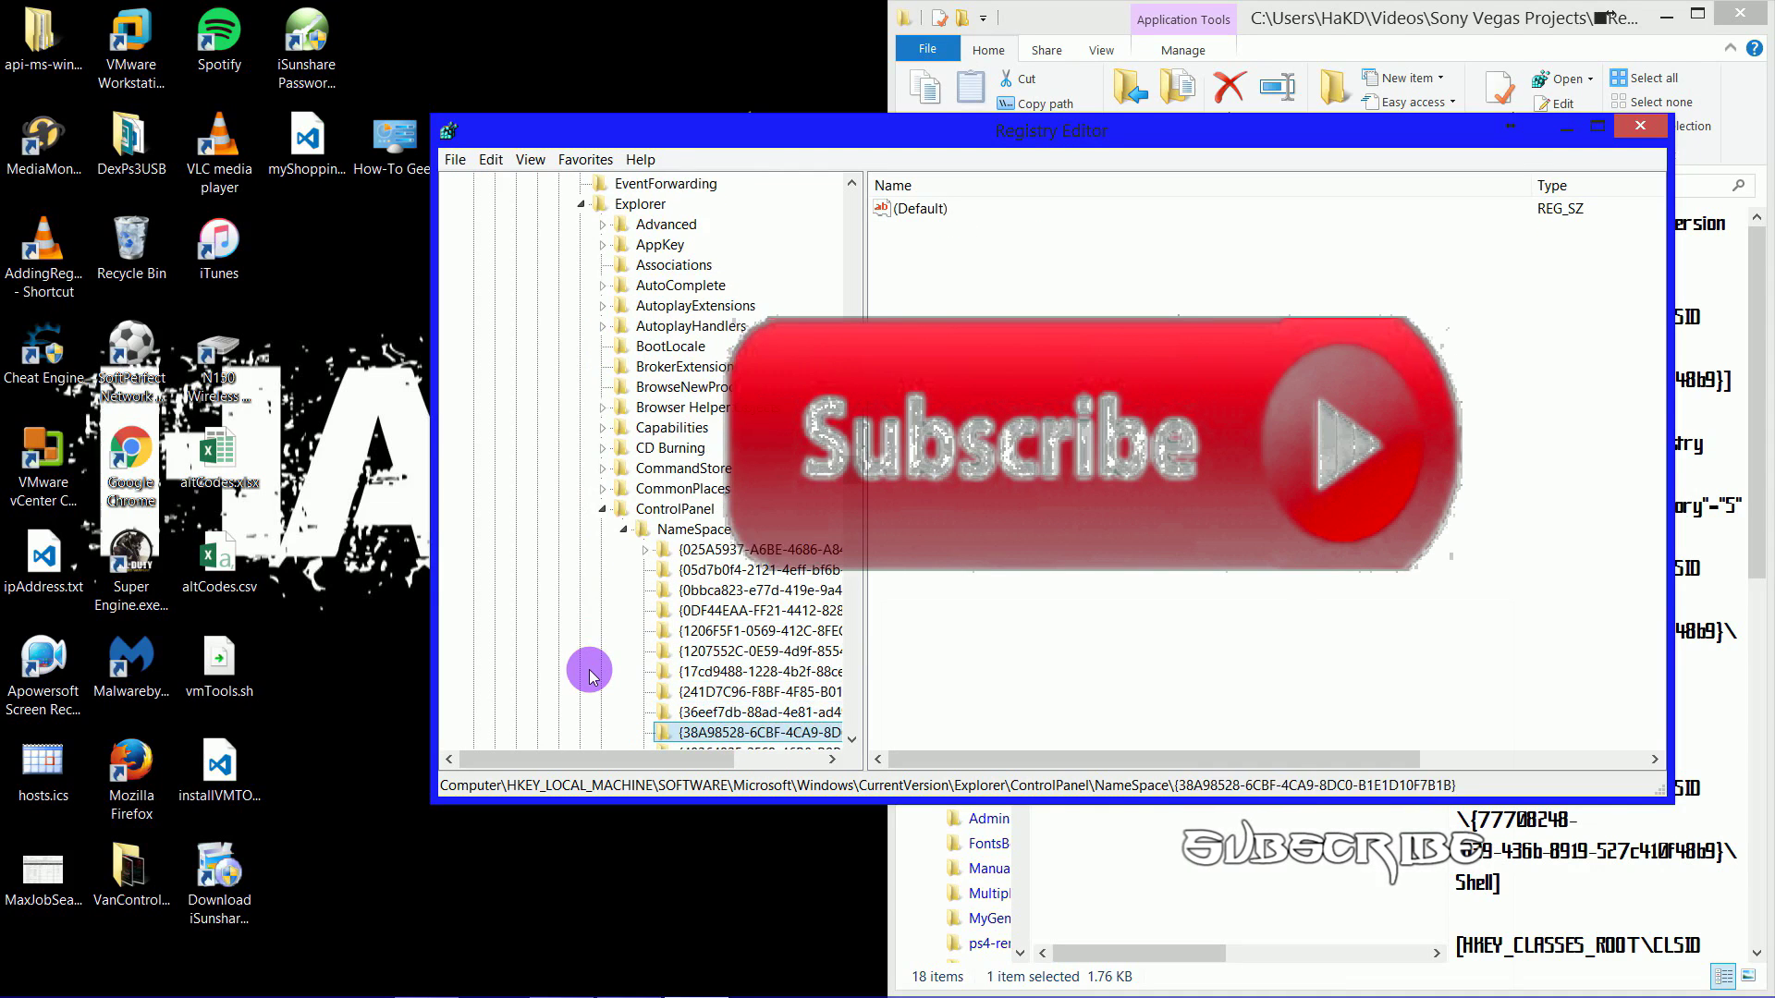
key(Down)
key(Down)
key(Down)
key(Down)
key(Down)
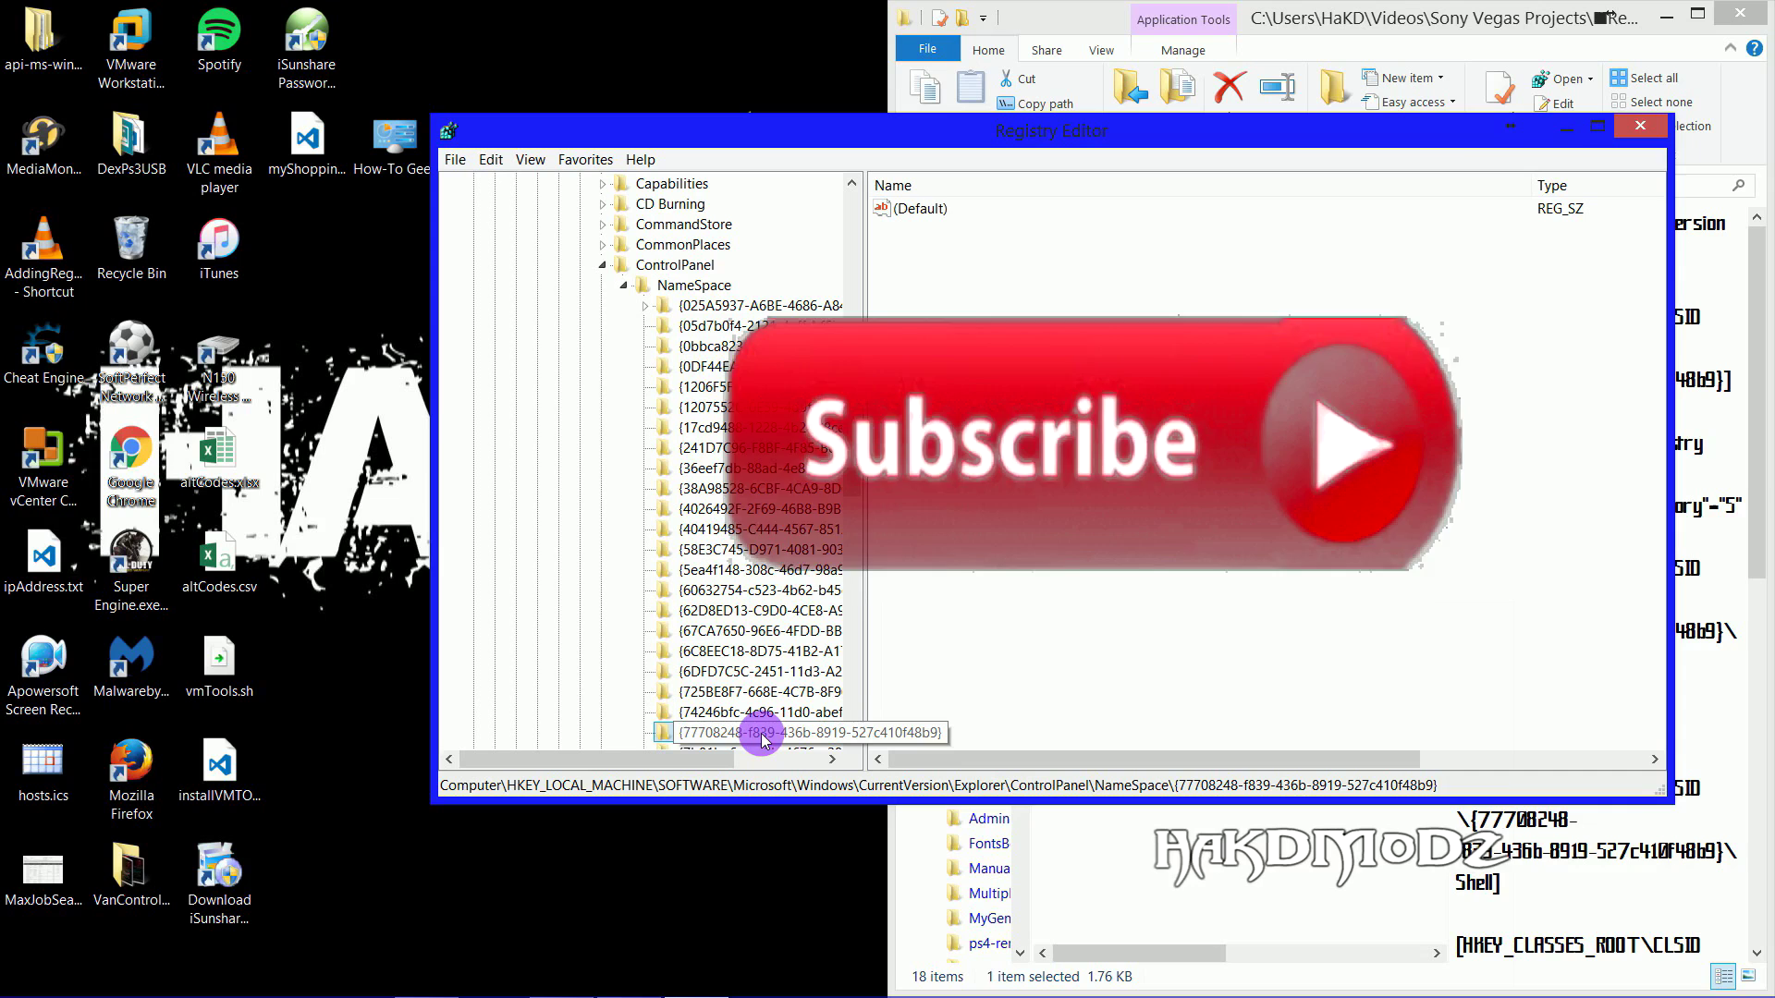
Open AddRegeditToControlPanel.reg in Notepad via Edit, allowing the security warning.
click(1139, 987)
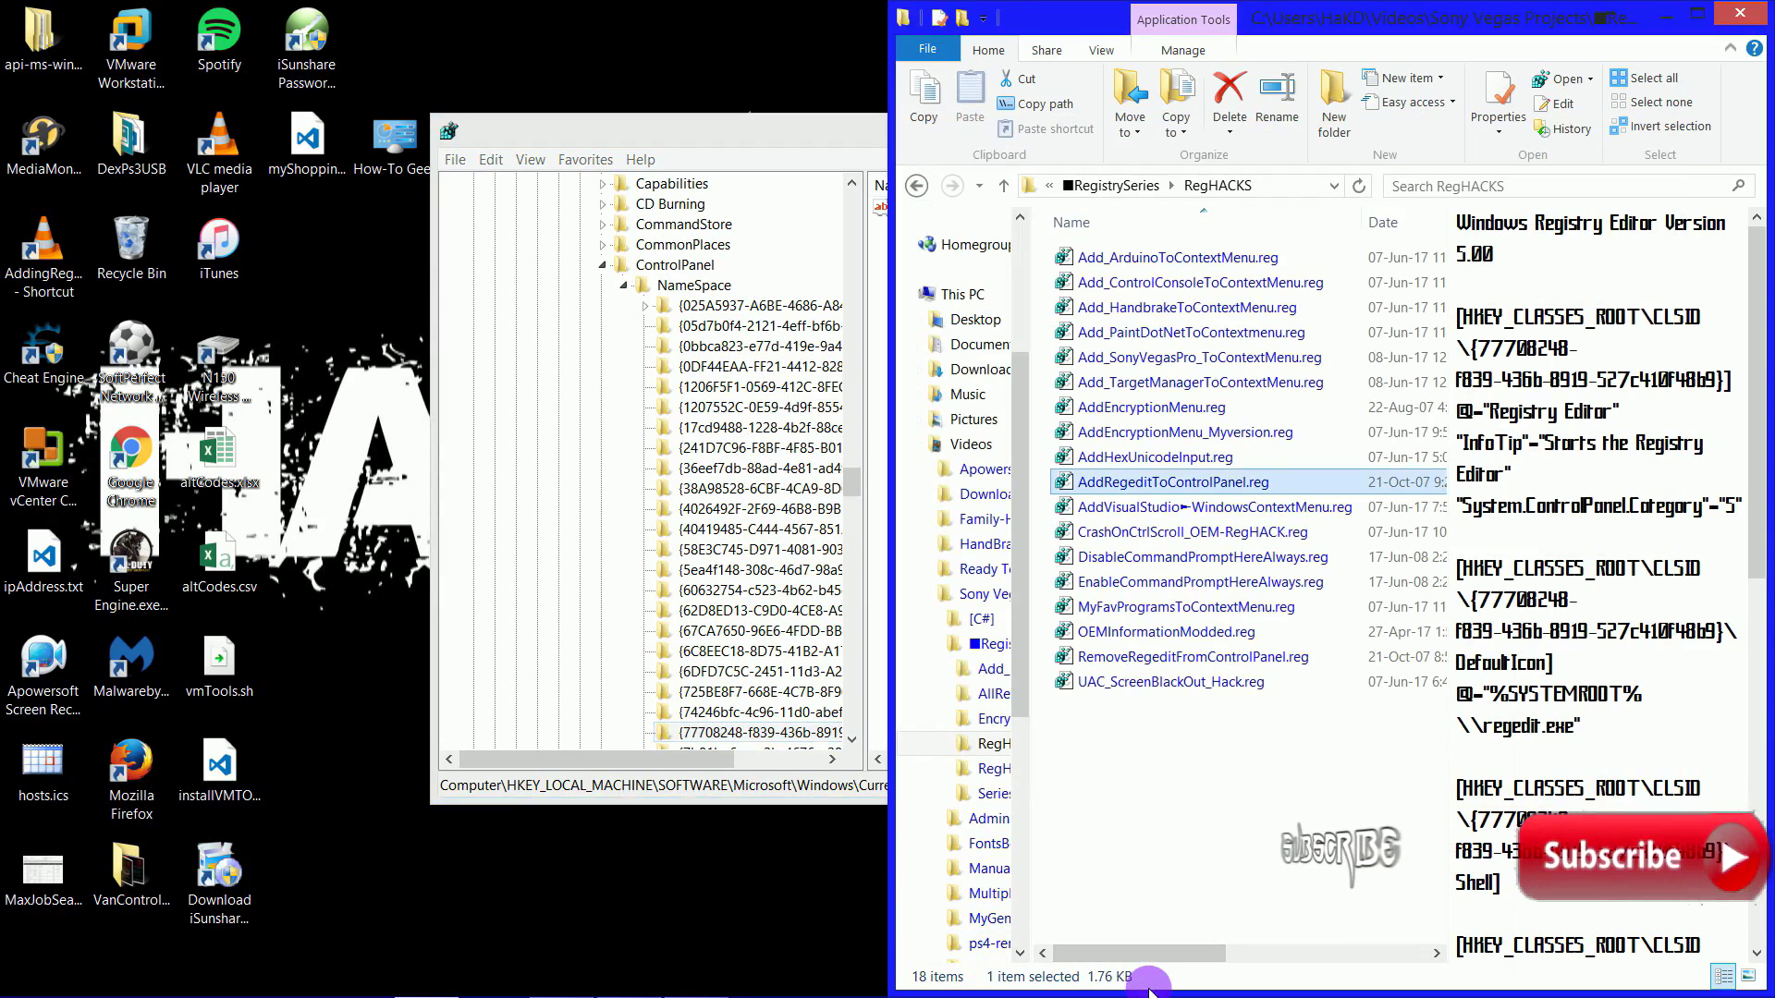
right_click(1159, 483)
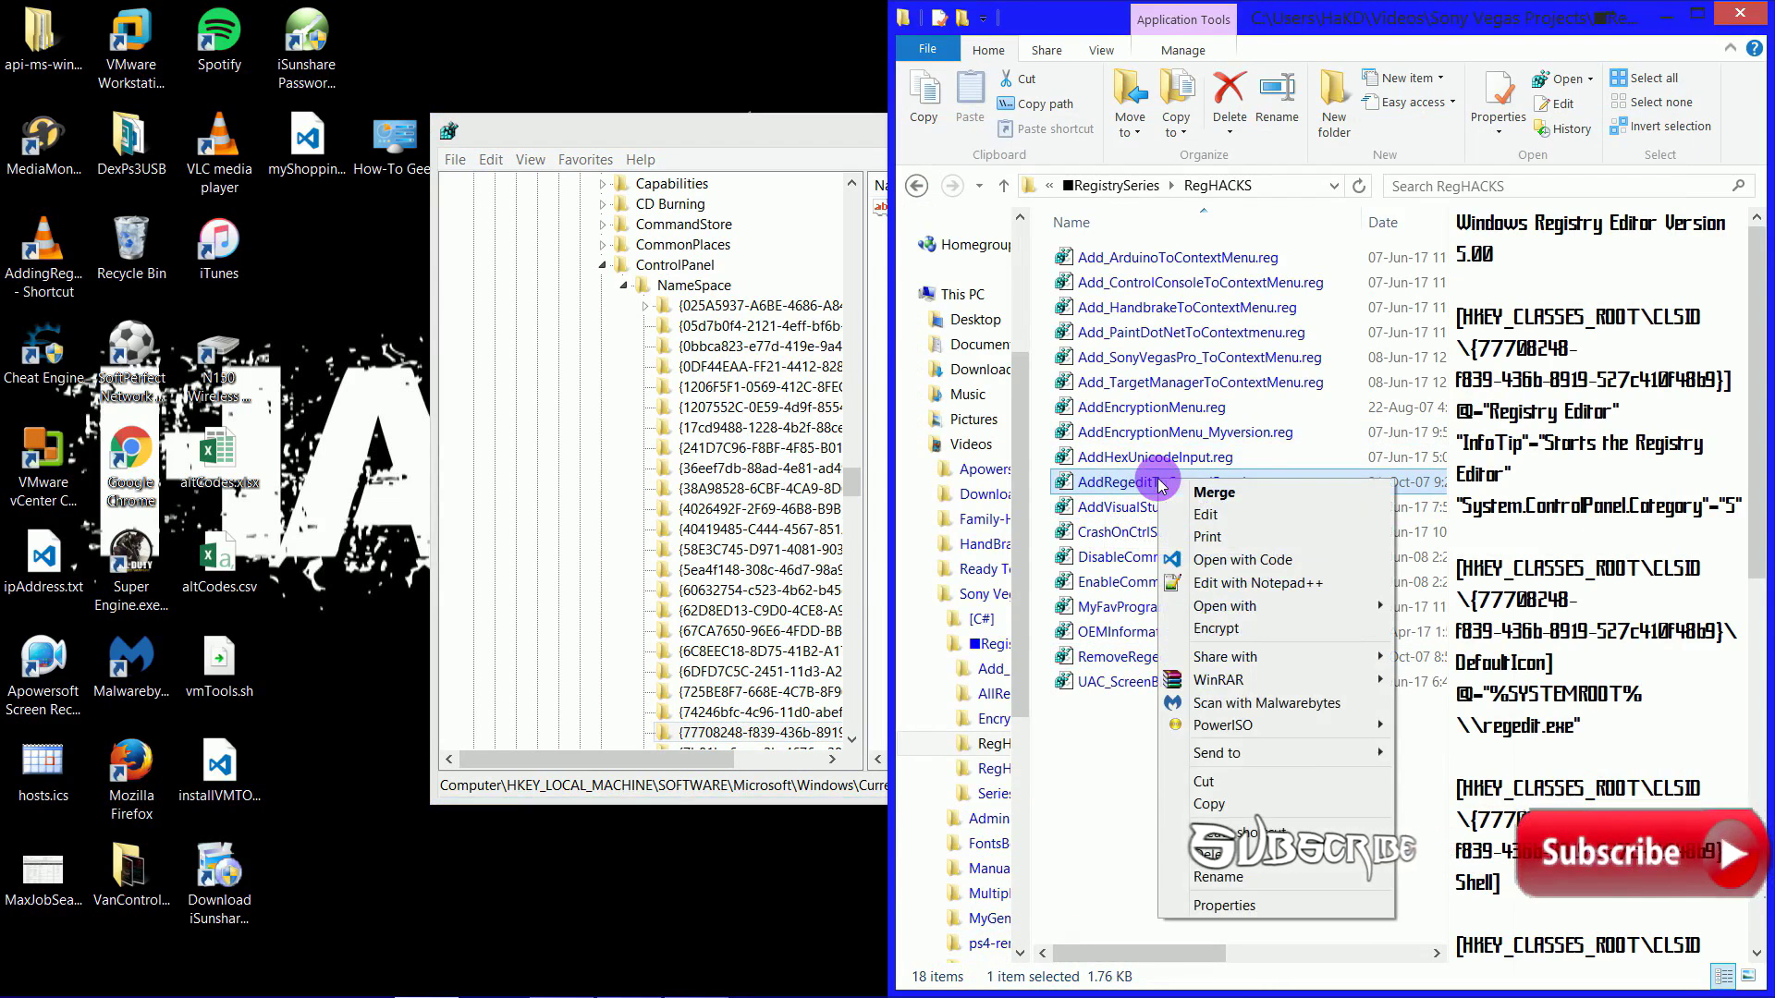
click(1217, 518)
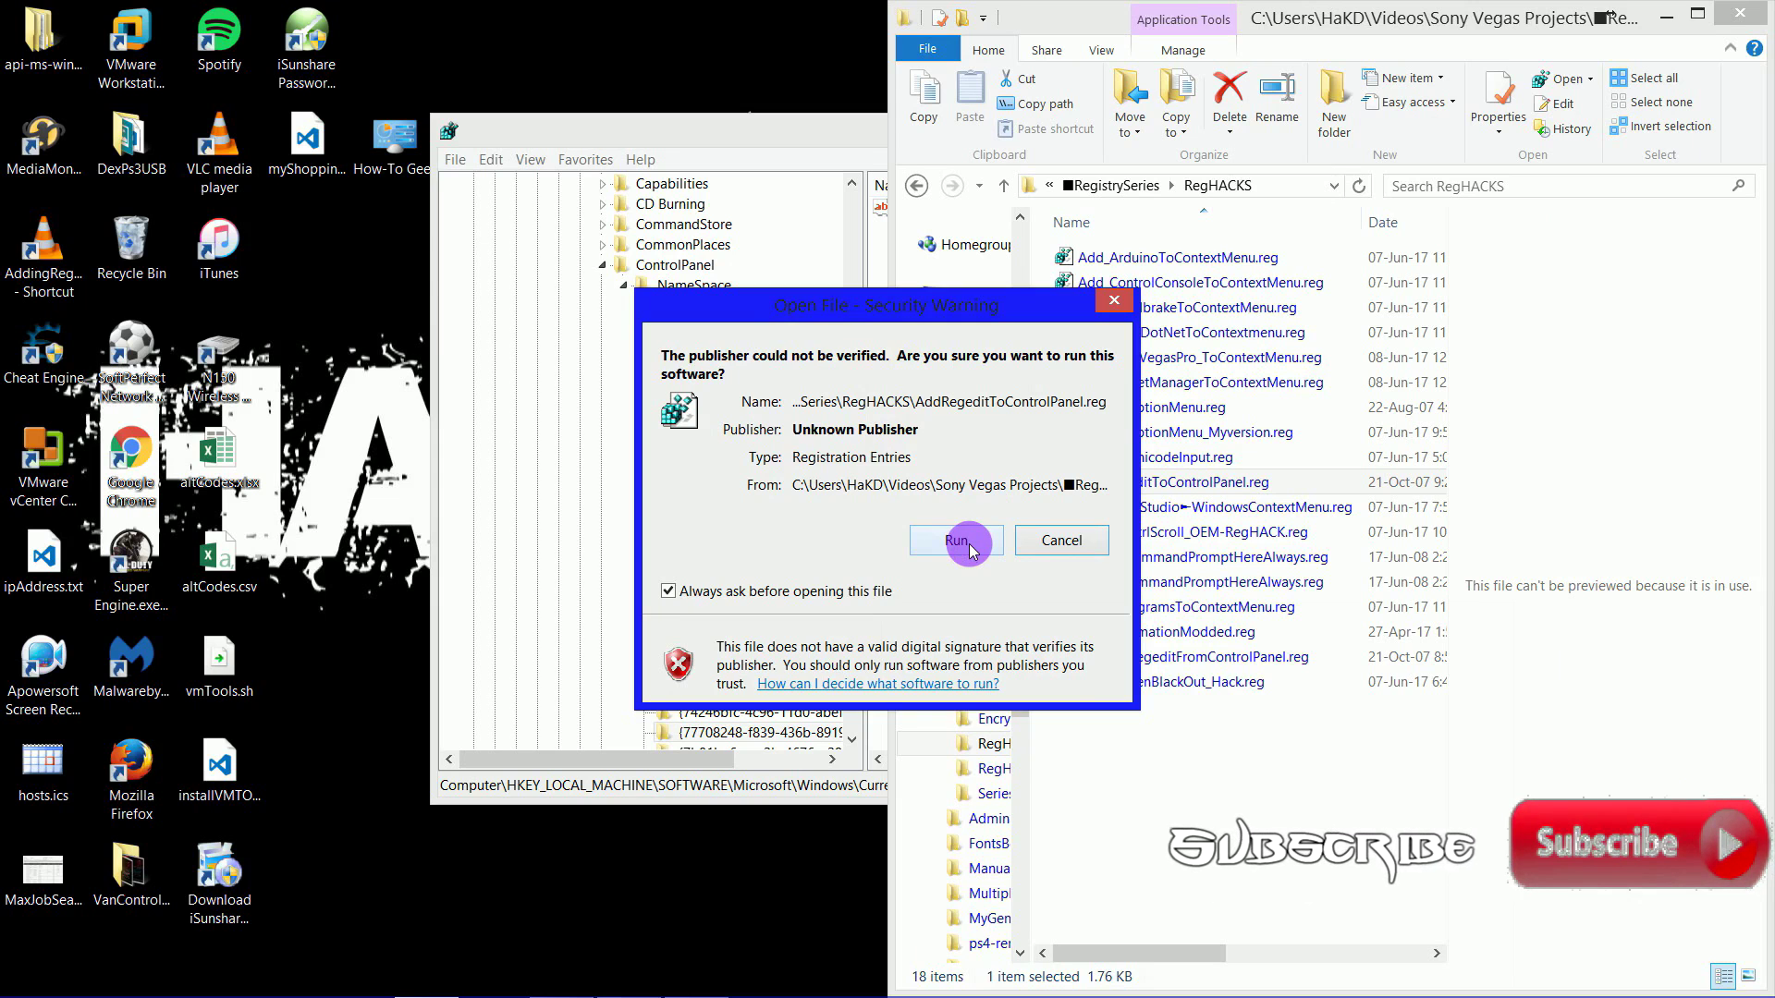
click(969, 546)
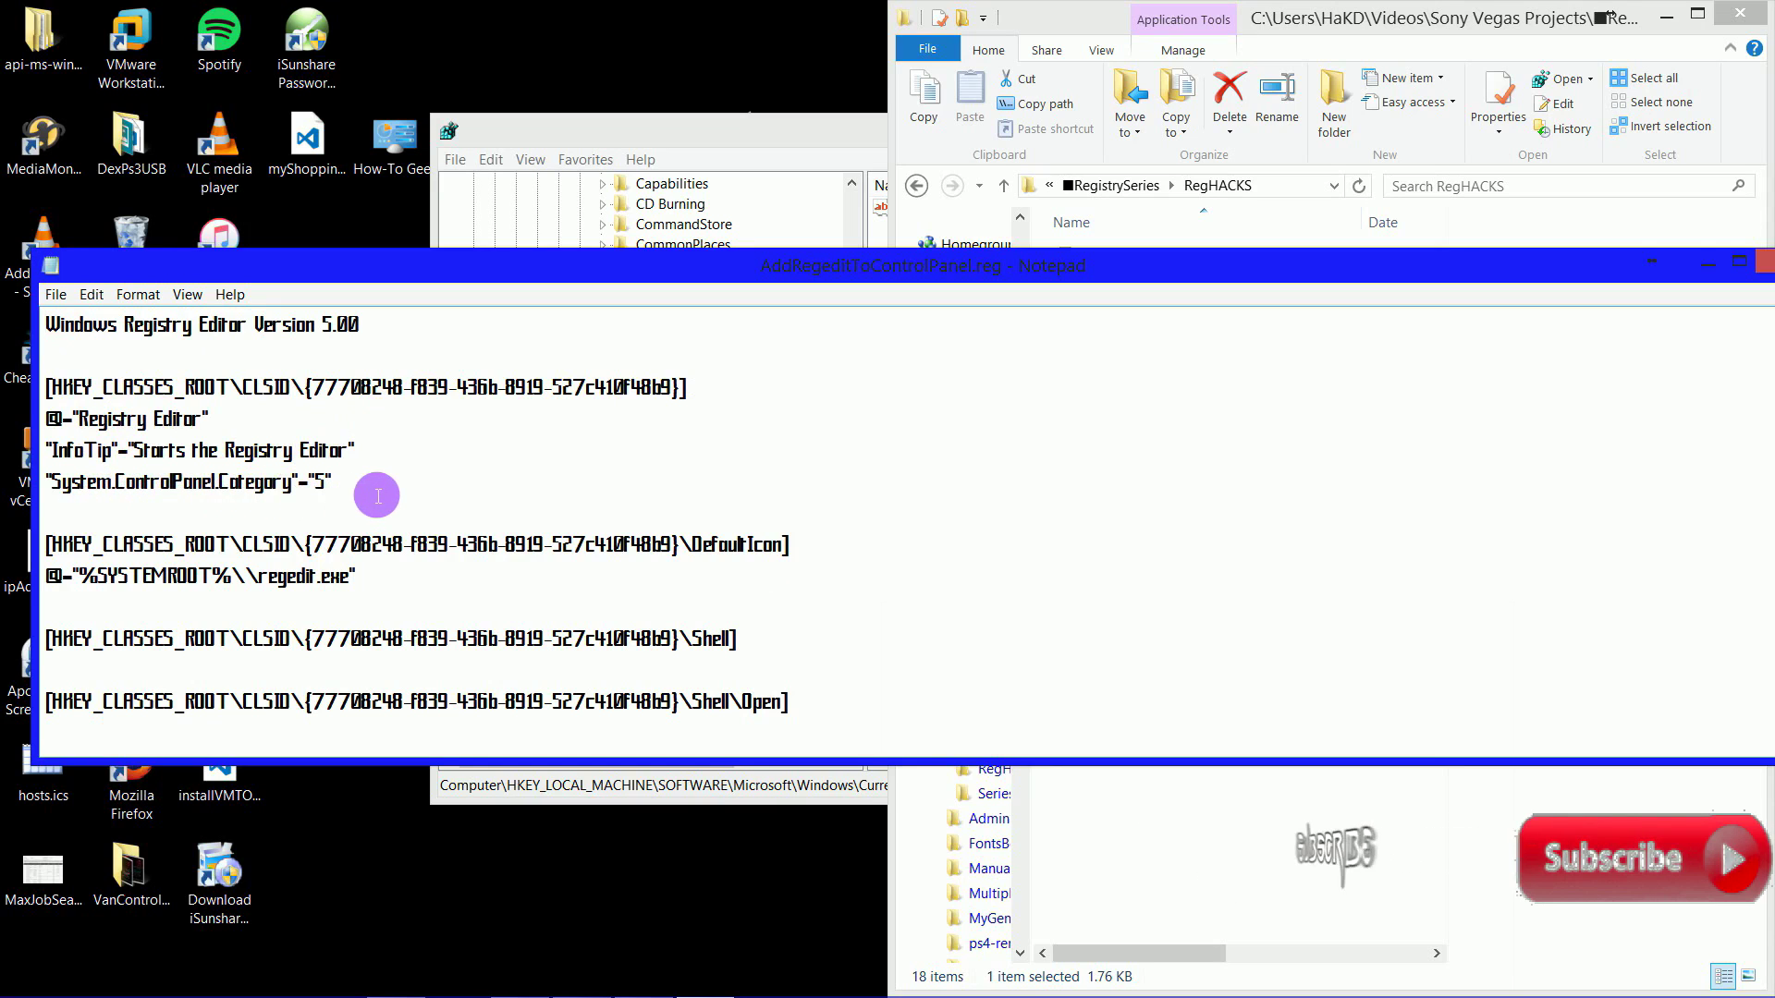
Scroll to the file's end and highlight the 'Add Registry Editor to Control Panel' description and its GUID.
scroll(369, 527, down, 1)
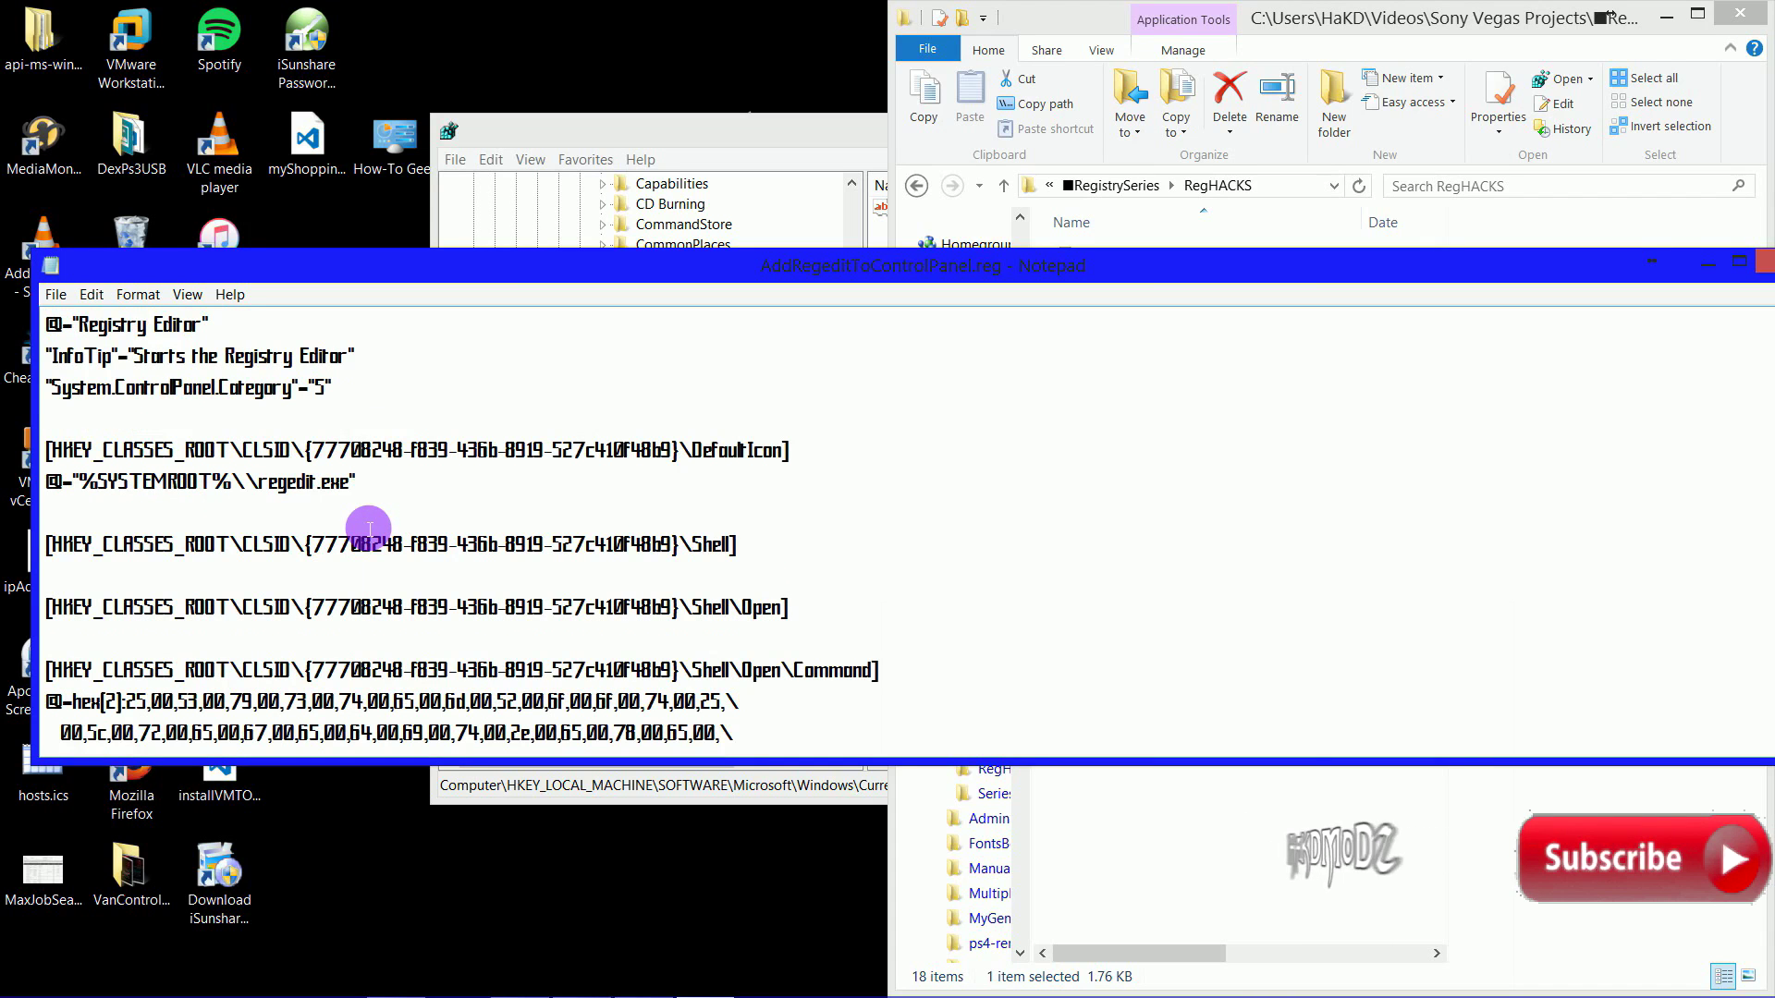
scroll(369, 534, down, 1)
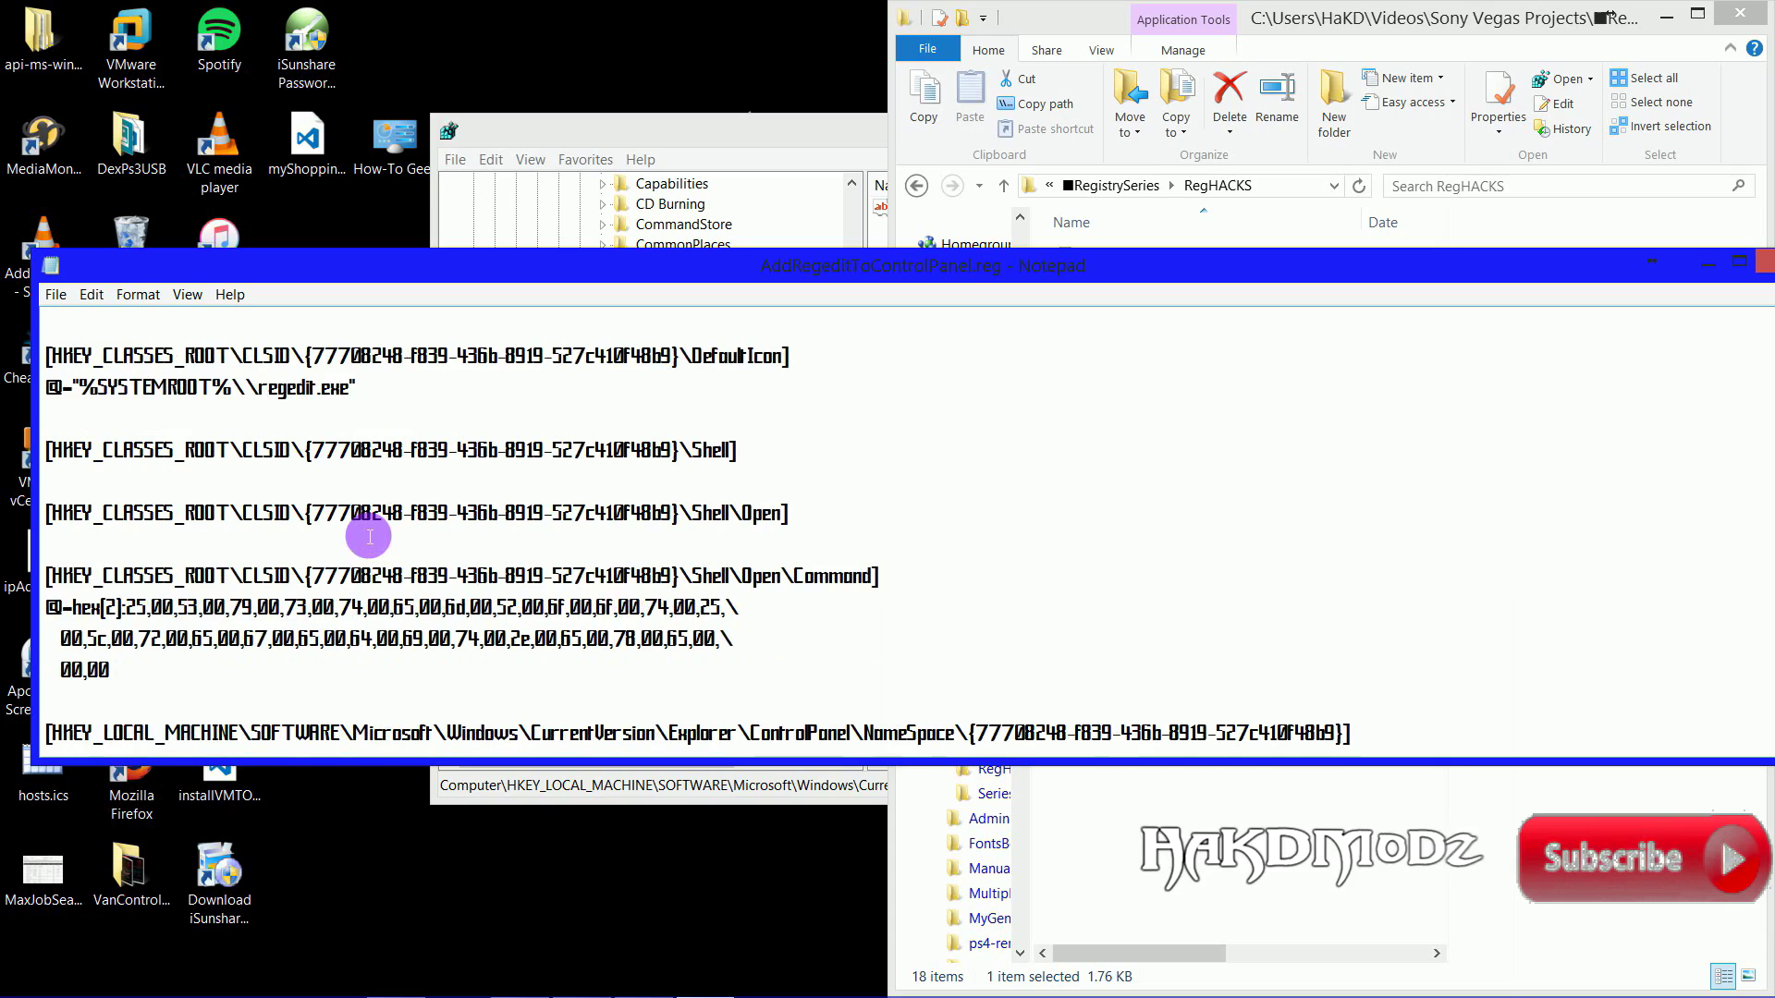
scroll(369, 537, down, 1)
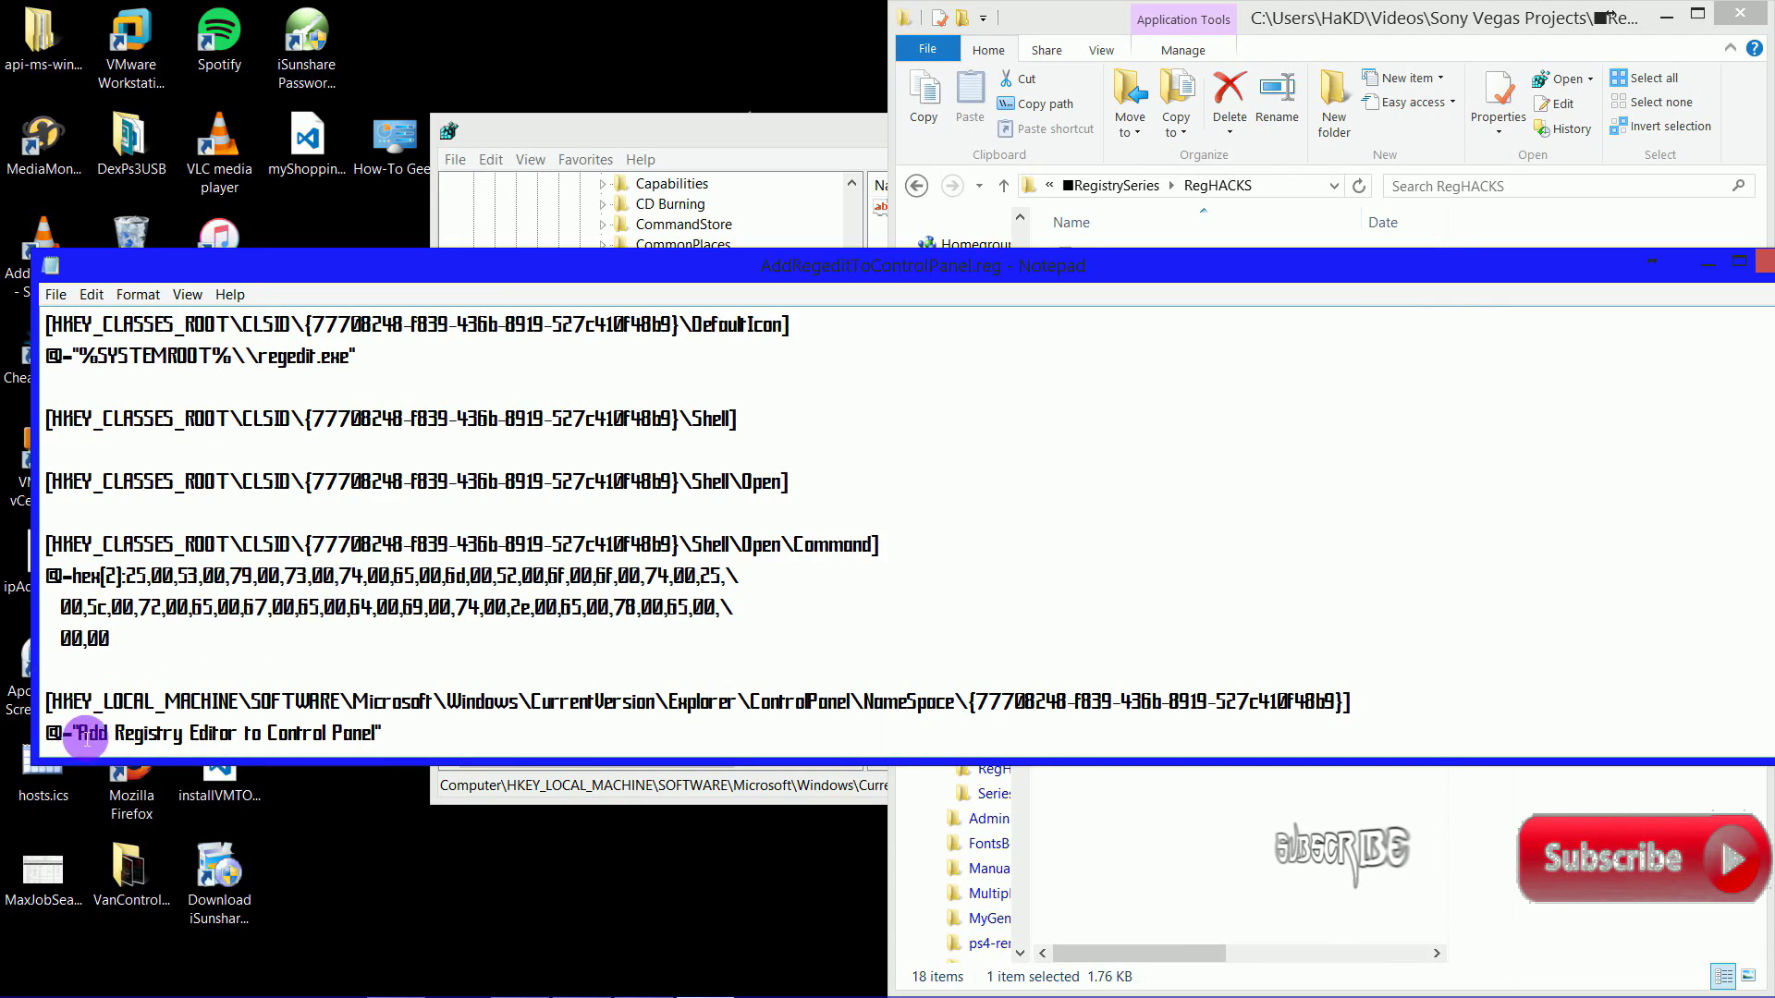
drag(125, 735, 287, 739)
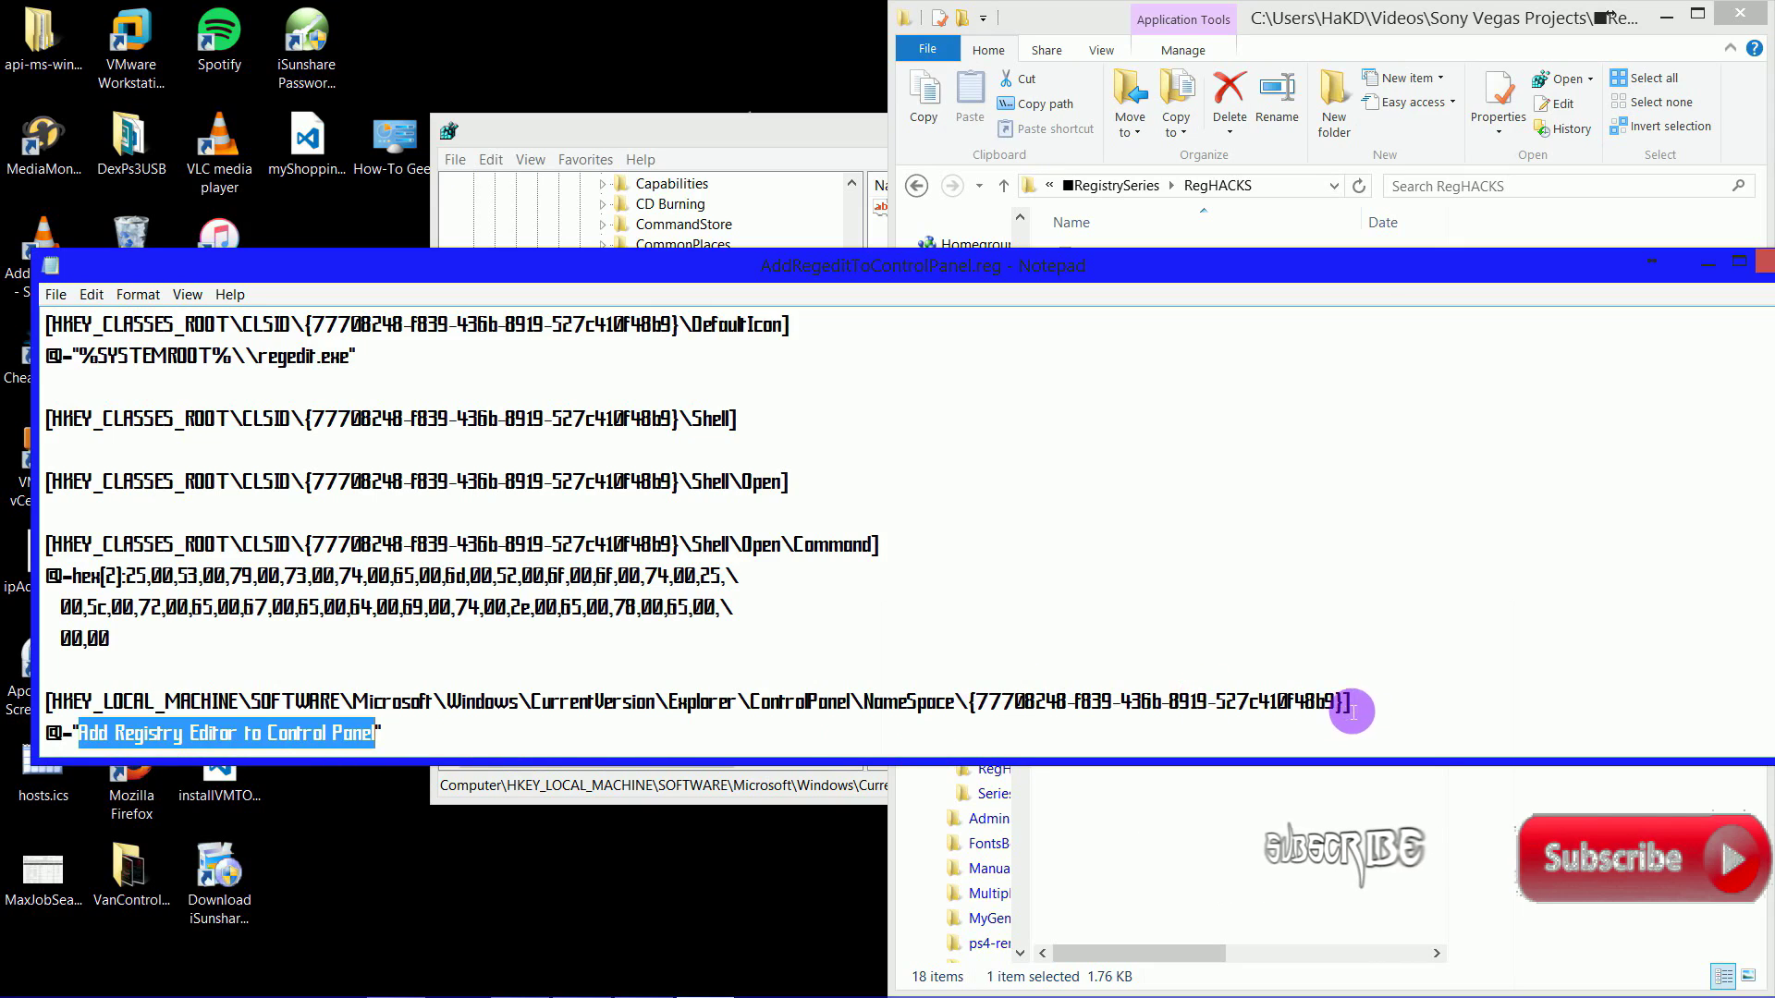
drag(1343, 704, 962, 703)
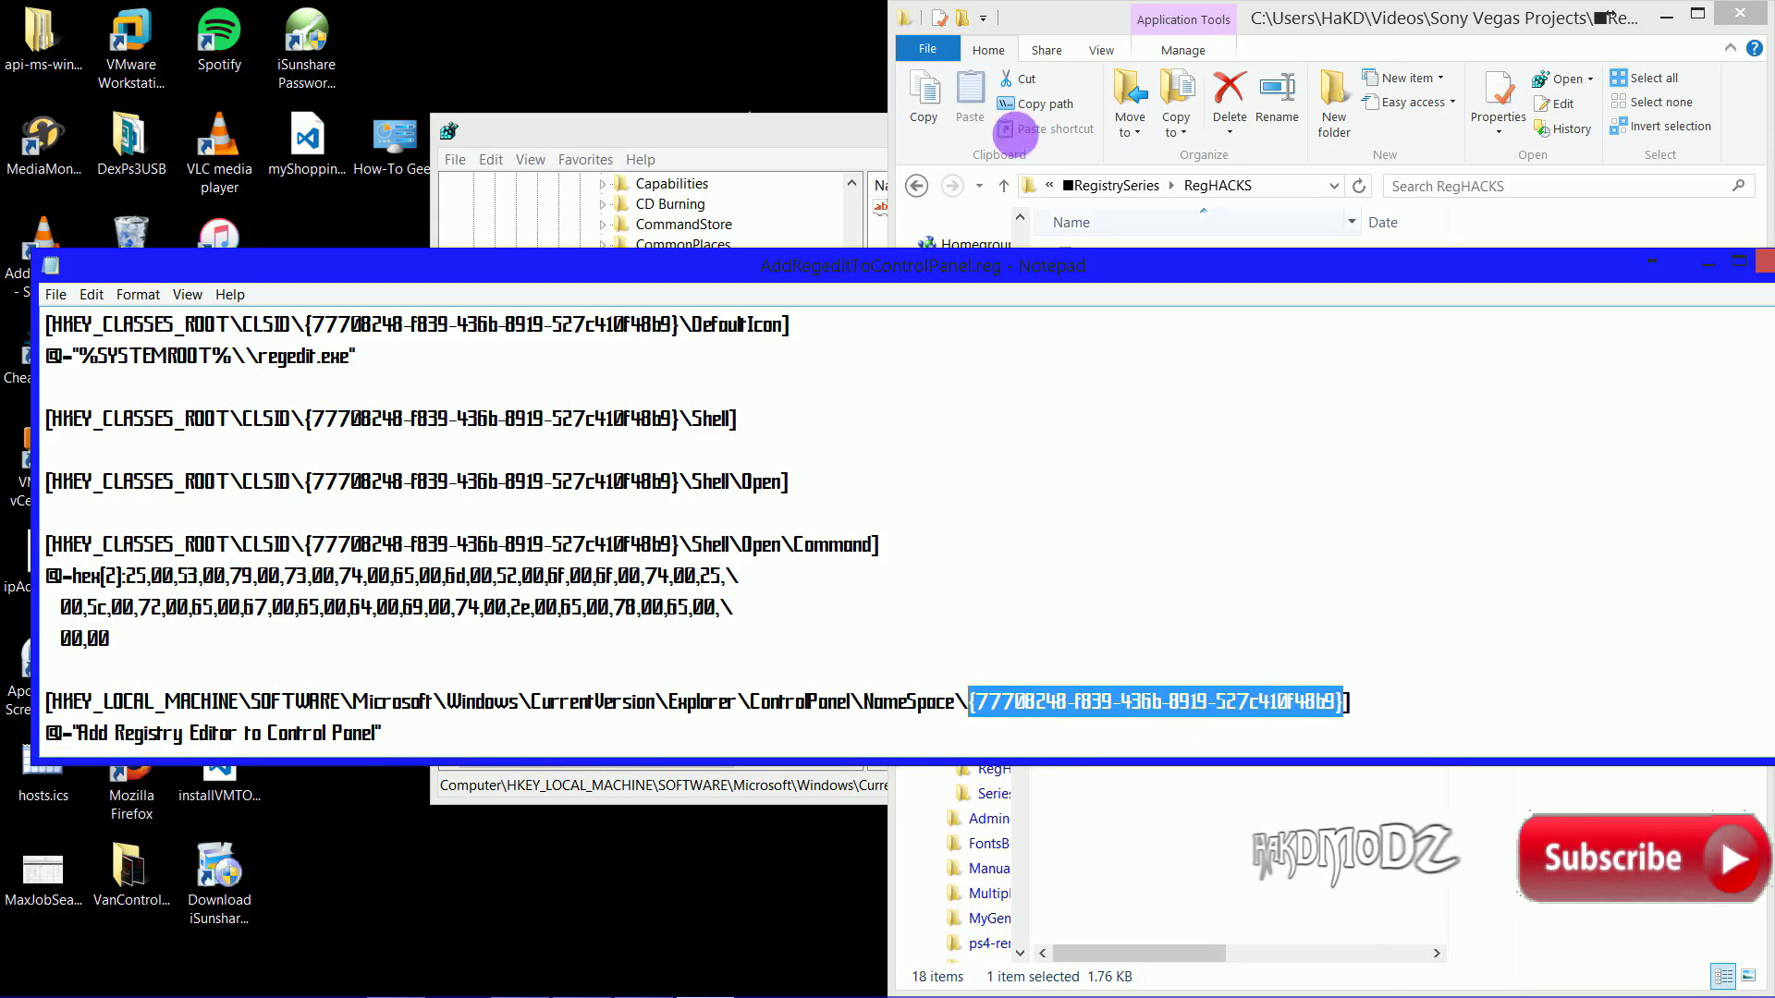
Arrange Notepad and Registry Editor so both the .reg text and the registry tree are visible.
drag(1136, 261, 1136, 735)
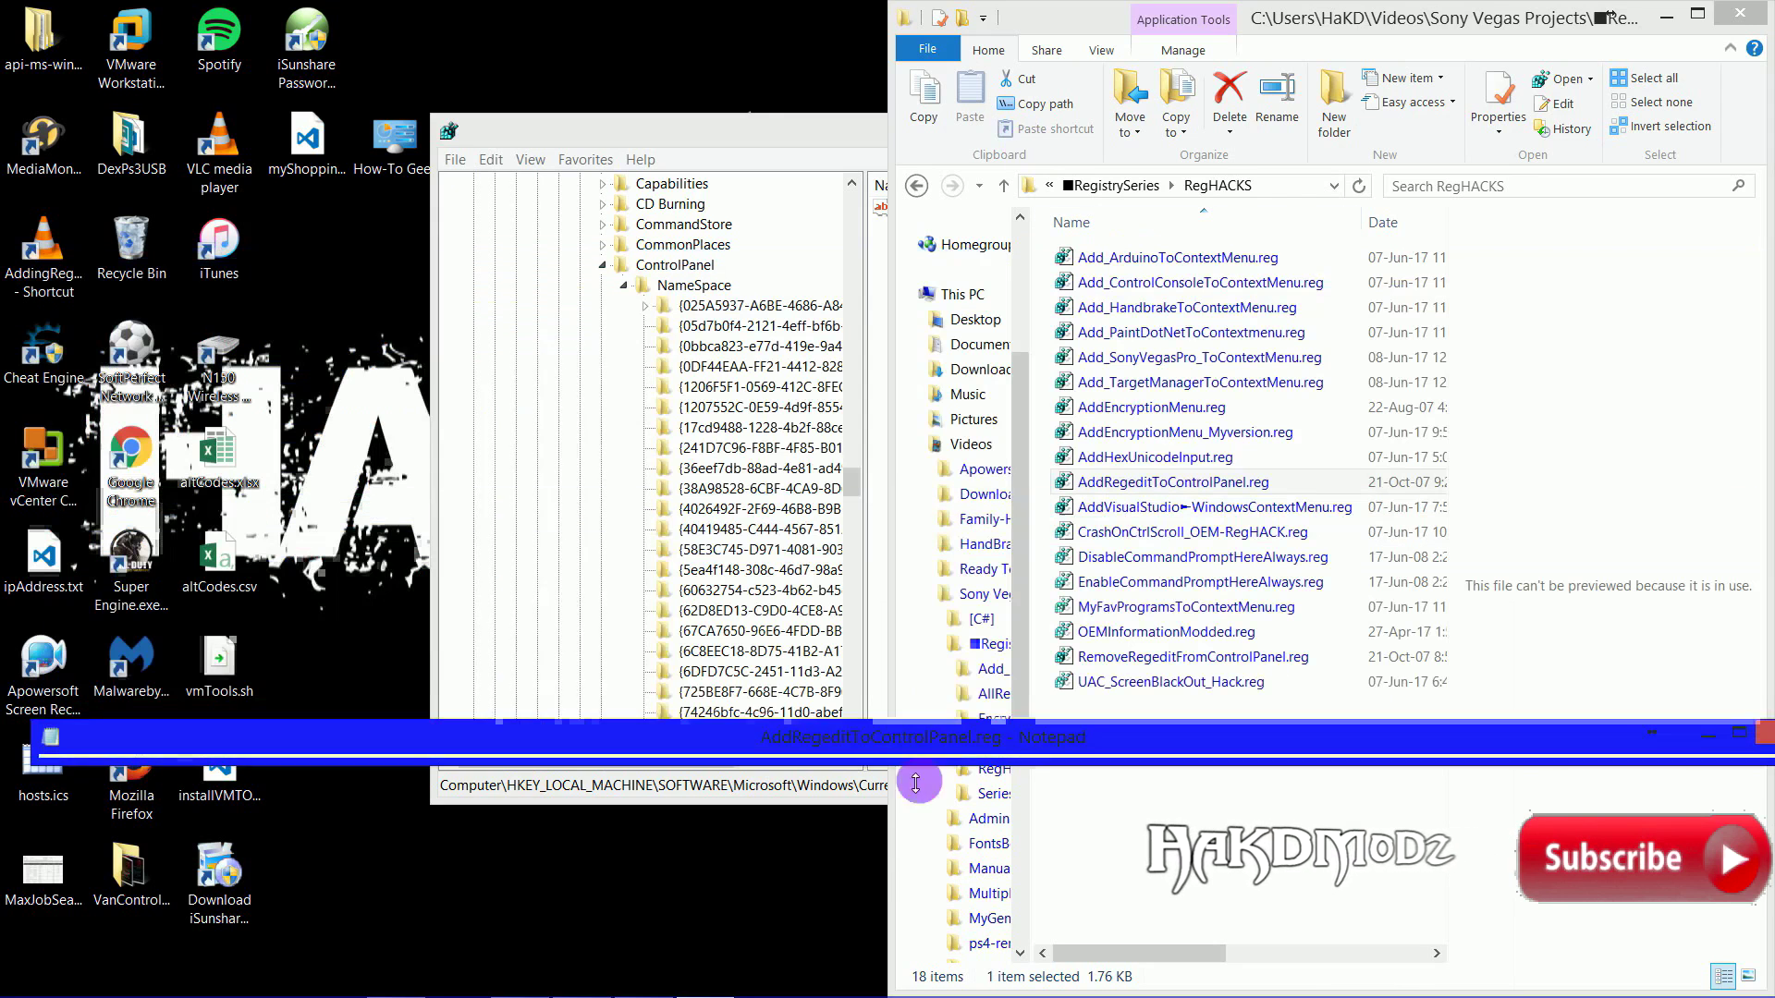
click(647, 143)
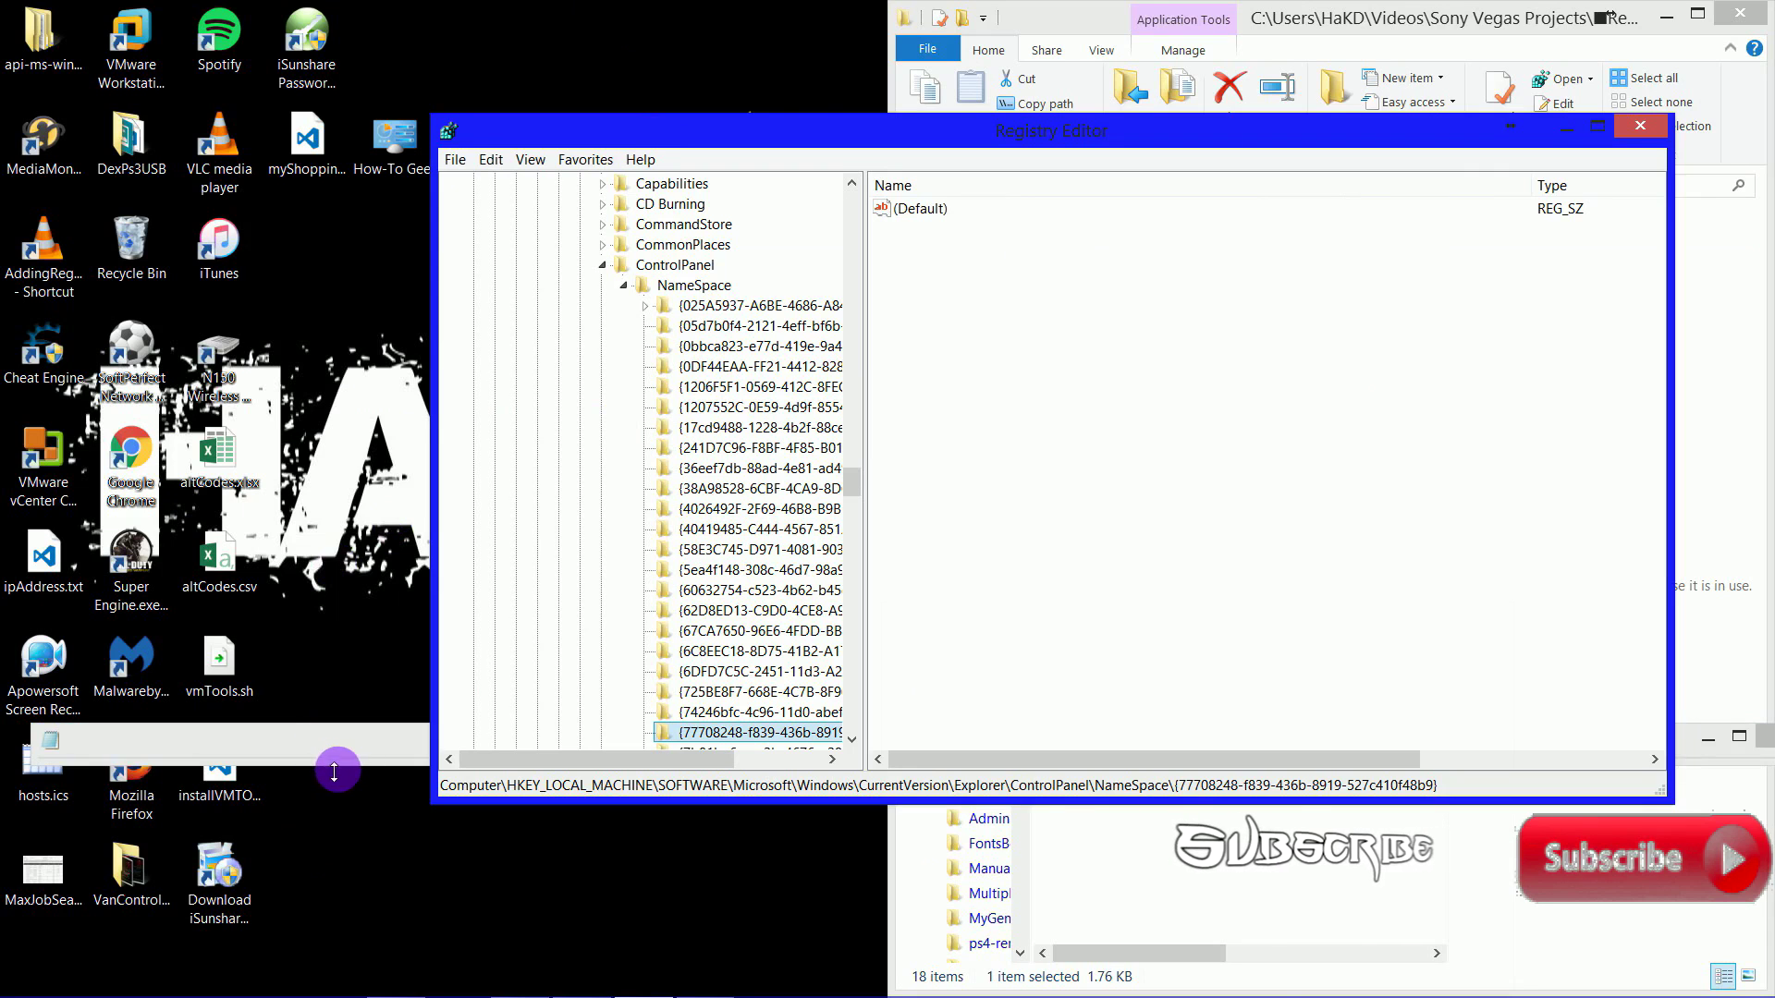
drag(333, 771, 328, 971)
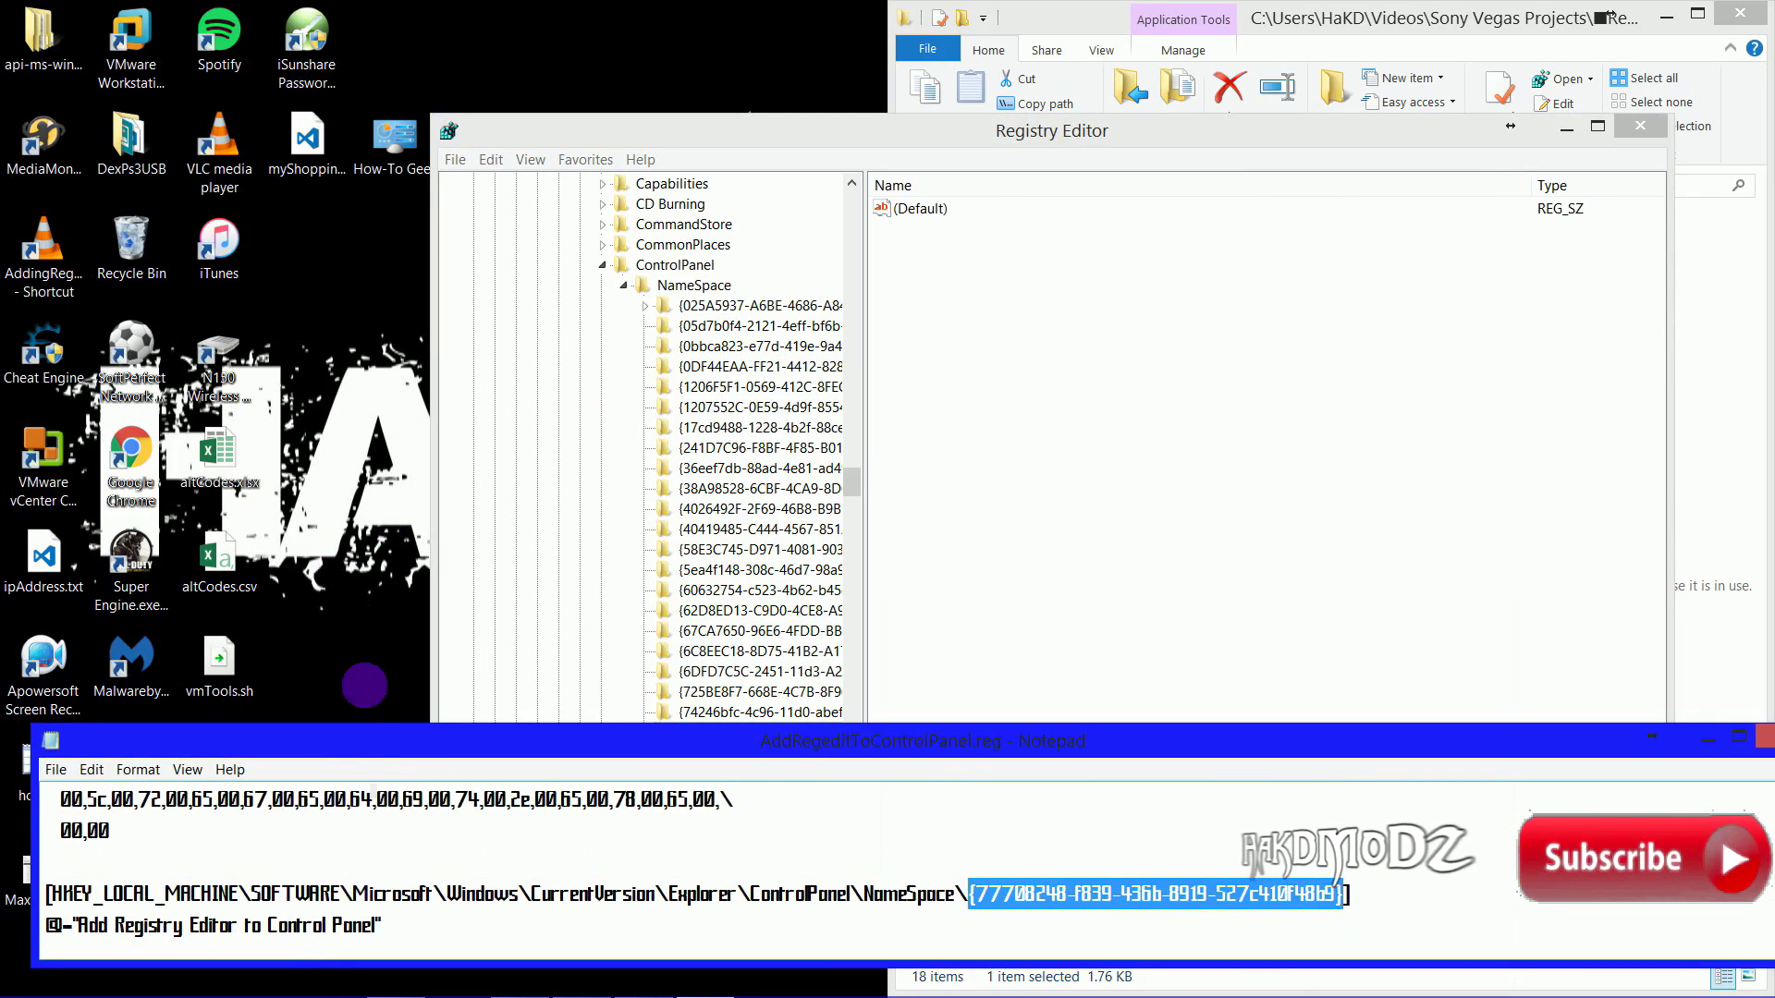
drag(386, 765, 9, 815)
drag(606, 16, 1565, 841)
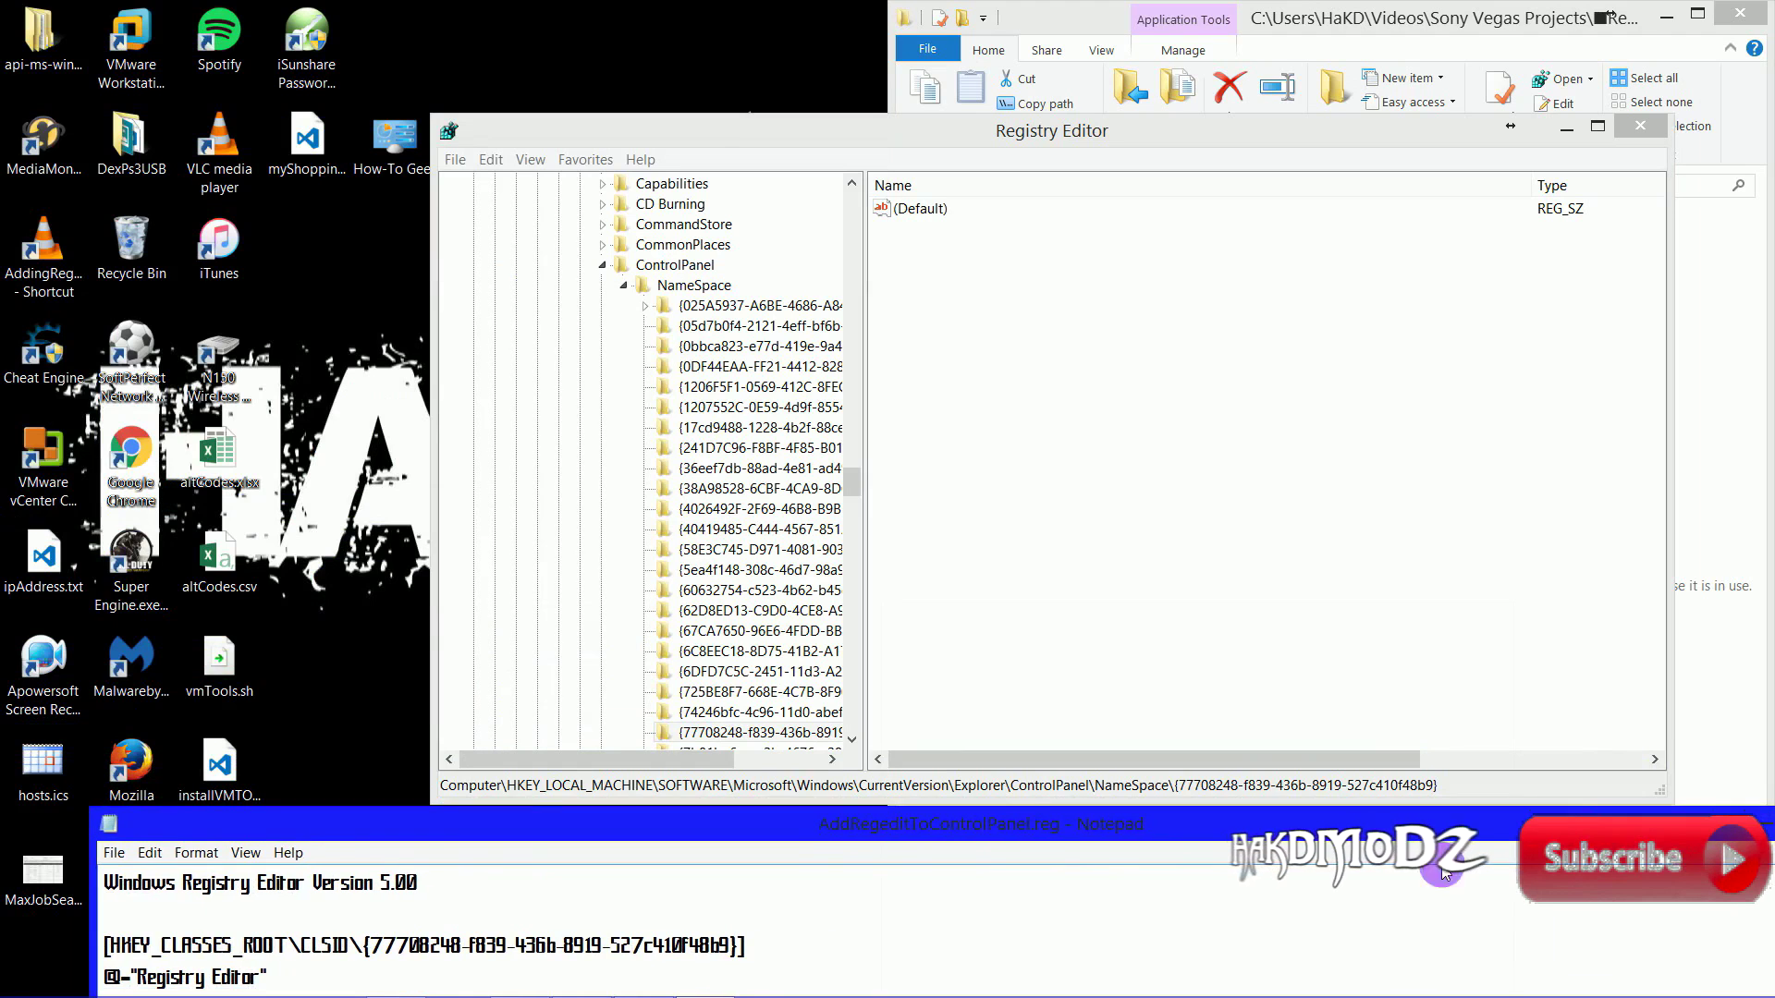
Select the NameSpace key and its {77708248-f839-436b-8919-527c410f48b9} subkey, checking against Notepad's GUID.
click(725, 733)
scroll(465, 945, up, 5)
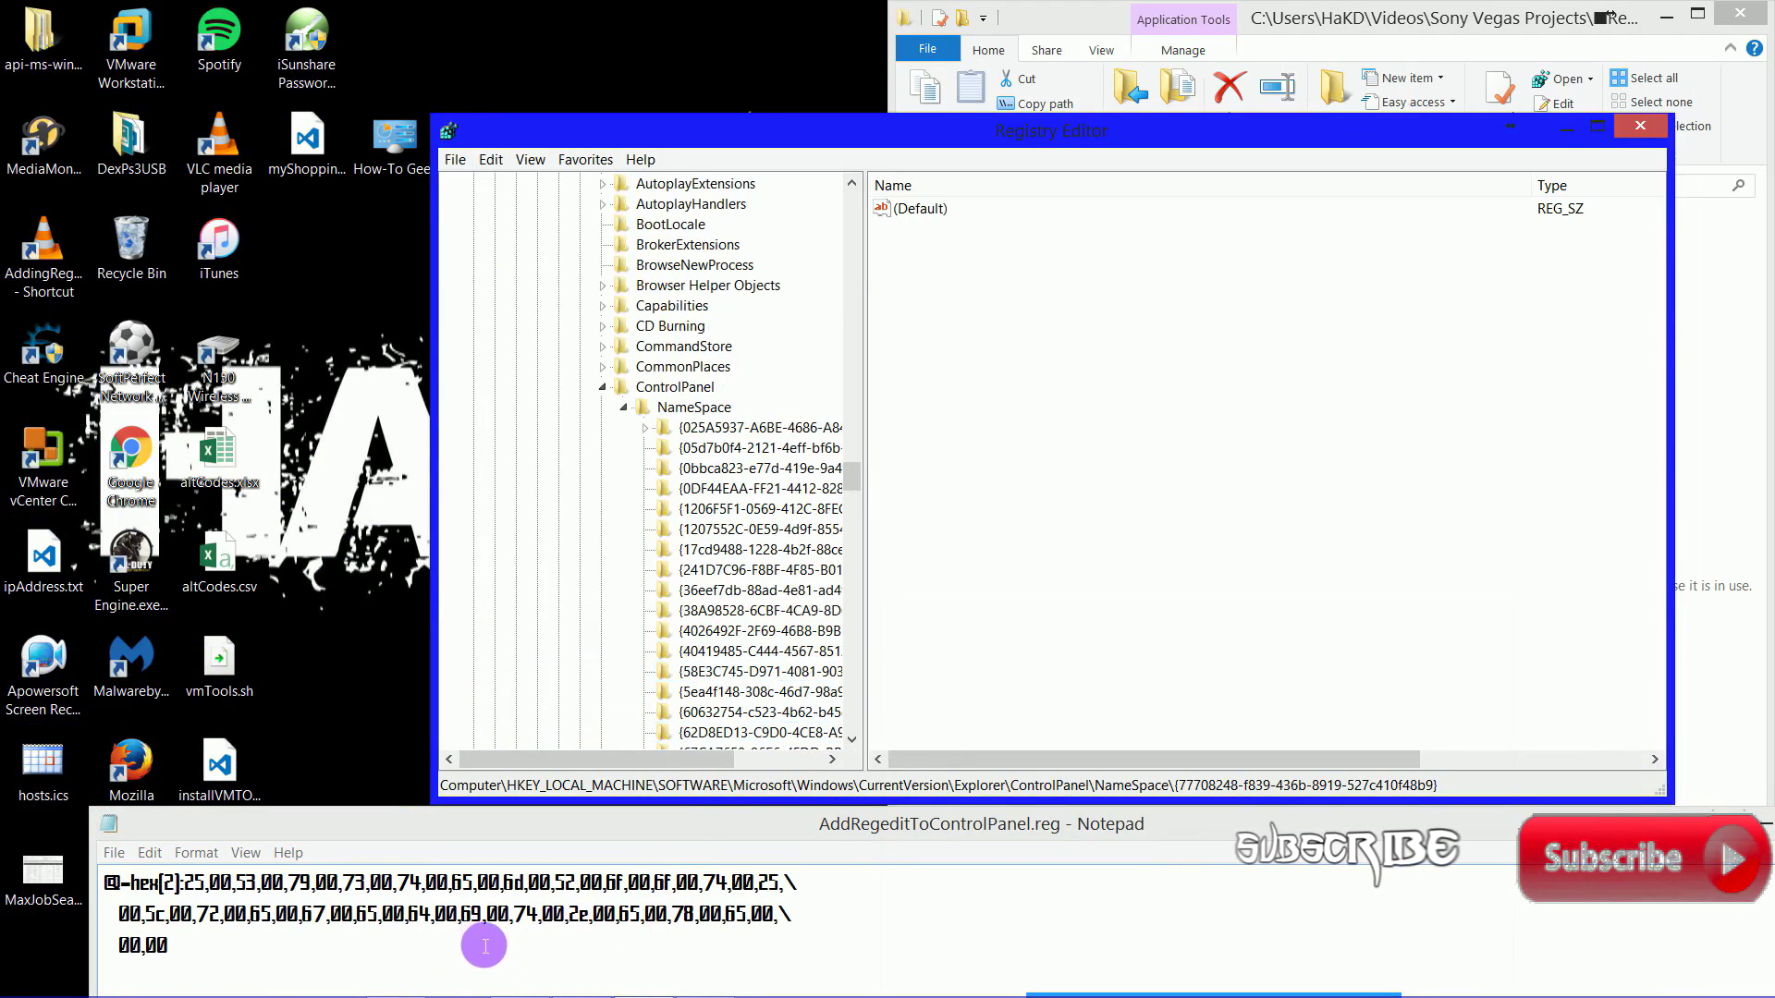
click(525, 956)
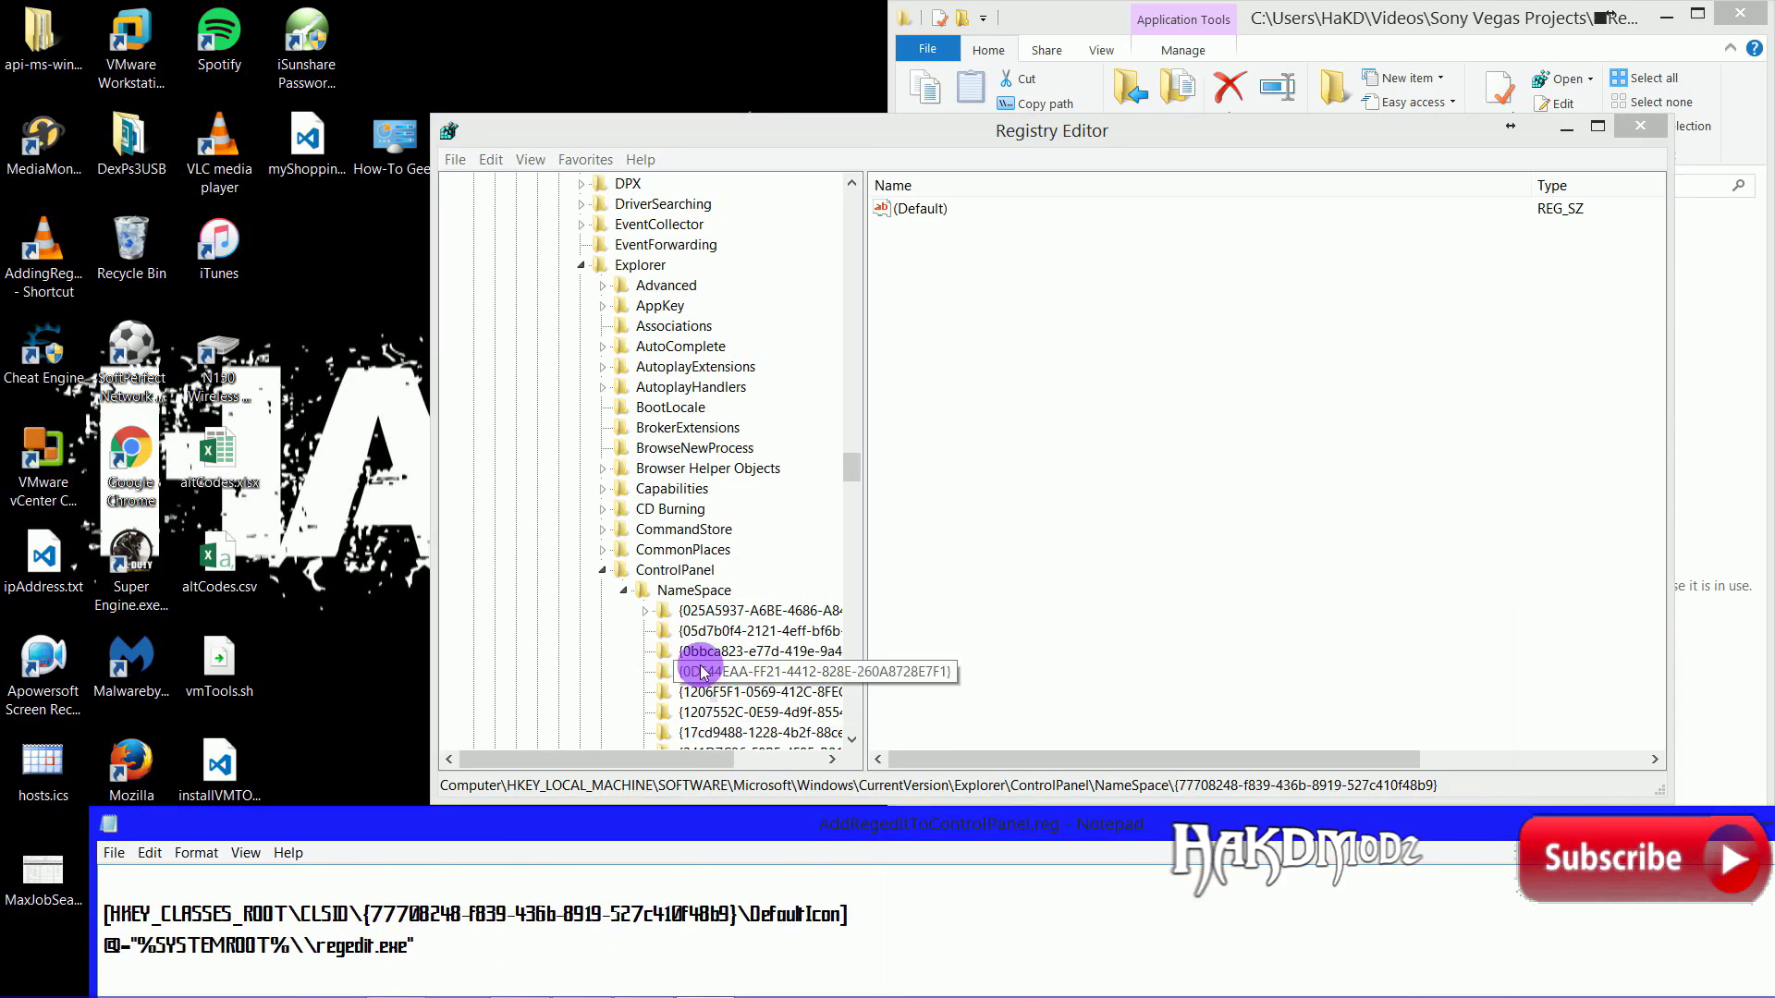
click(702, 591)
scroll(716, 618, down, 6)
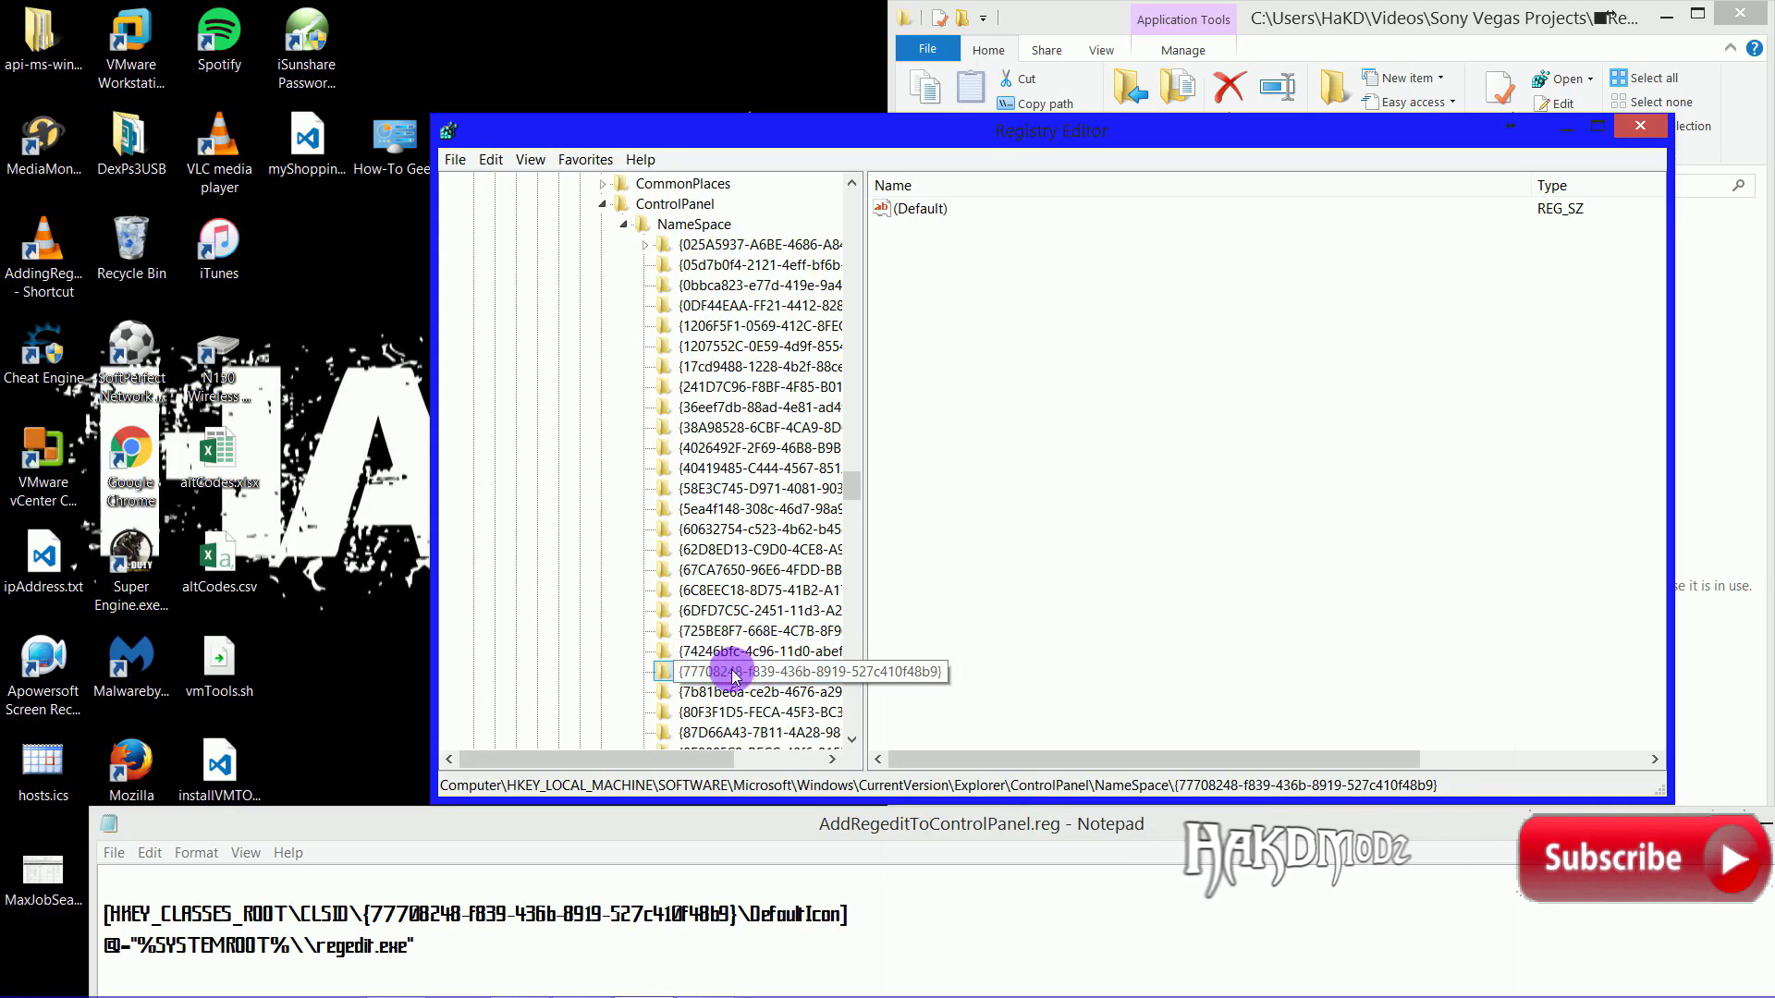
Exit Registry Editor via File > Exit and close the Notepad window.
click(446, 161)
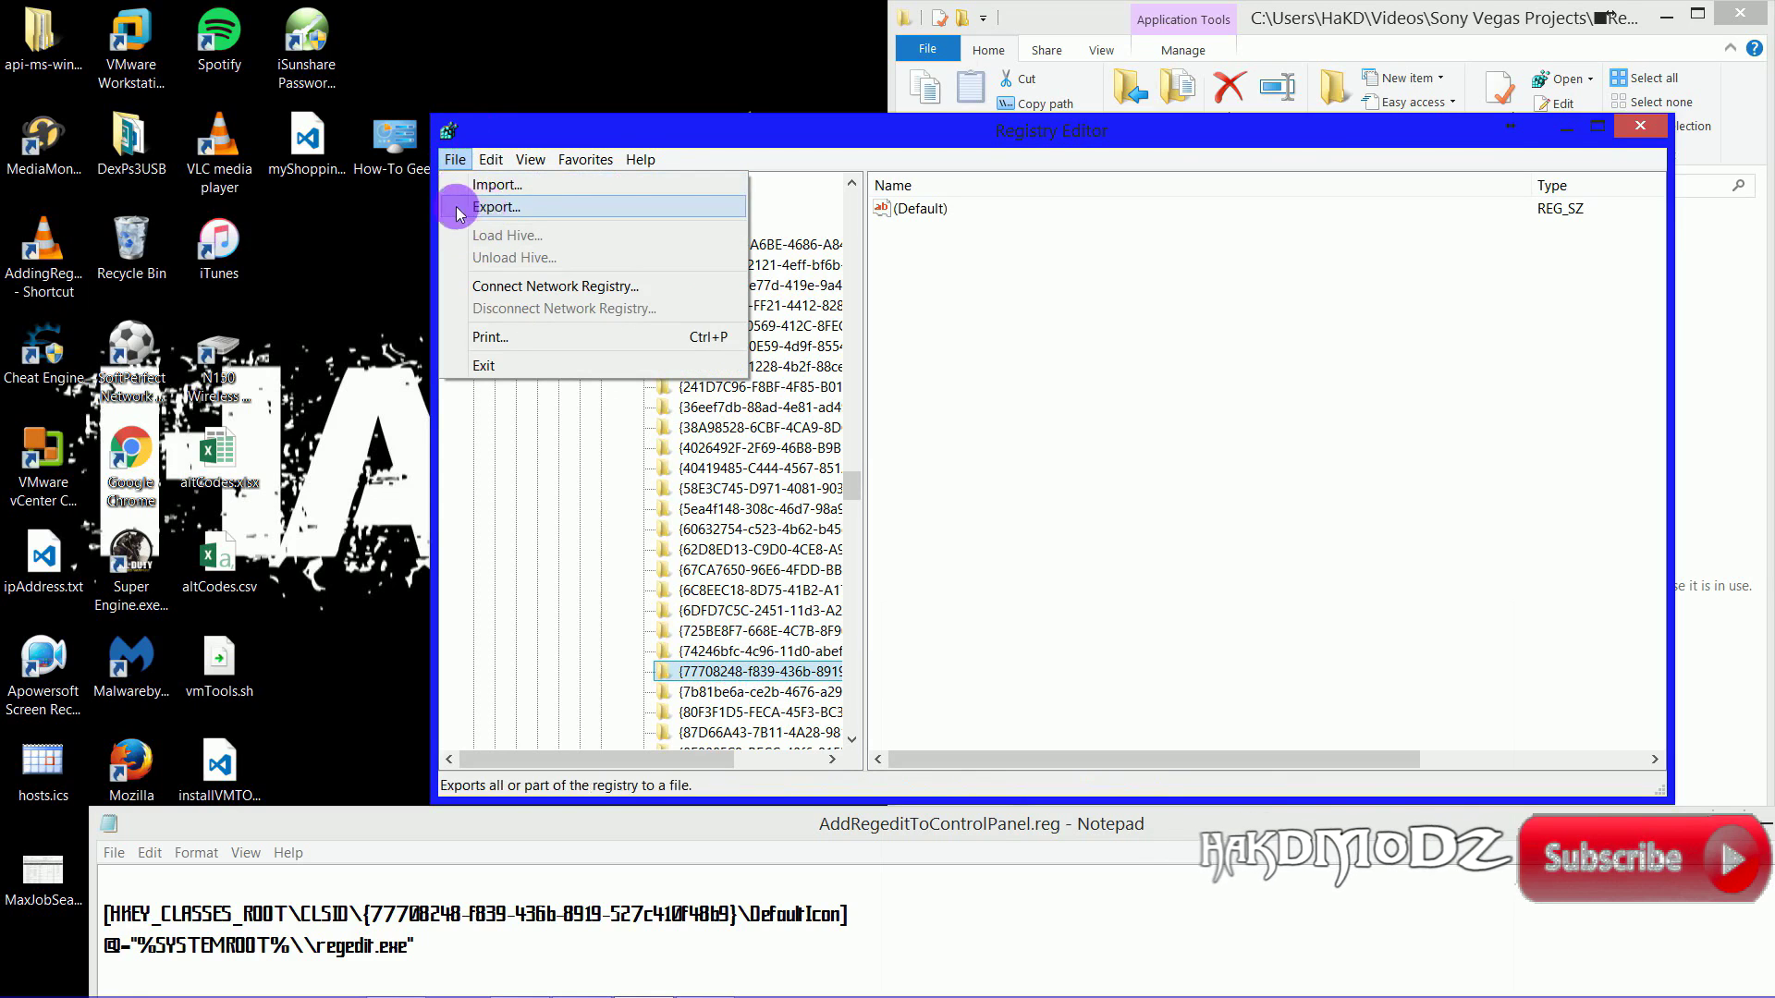
click(497, 365)
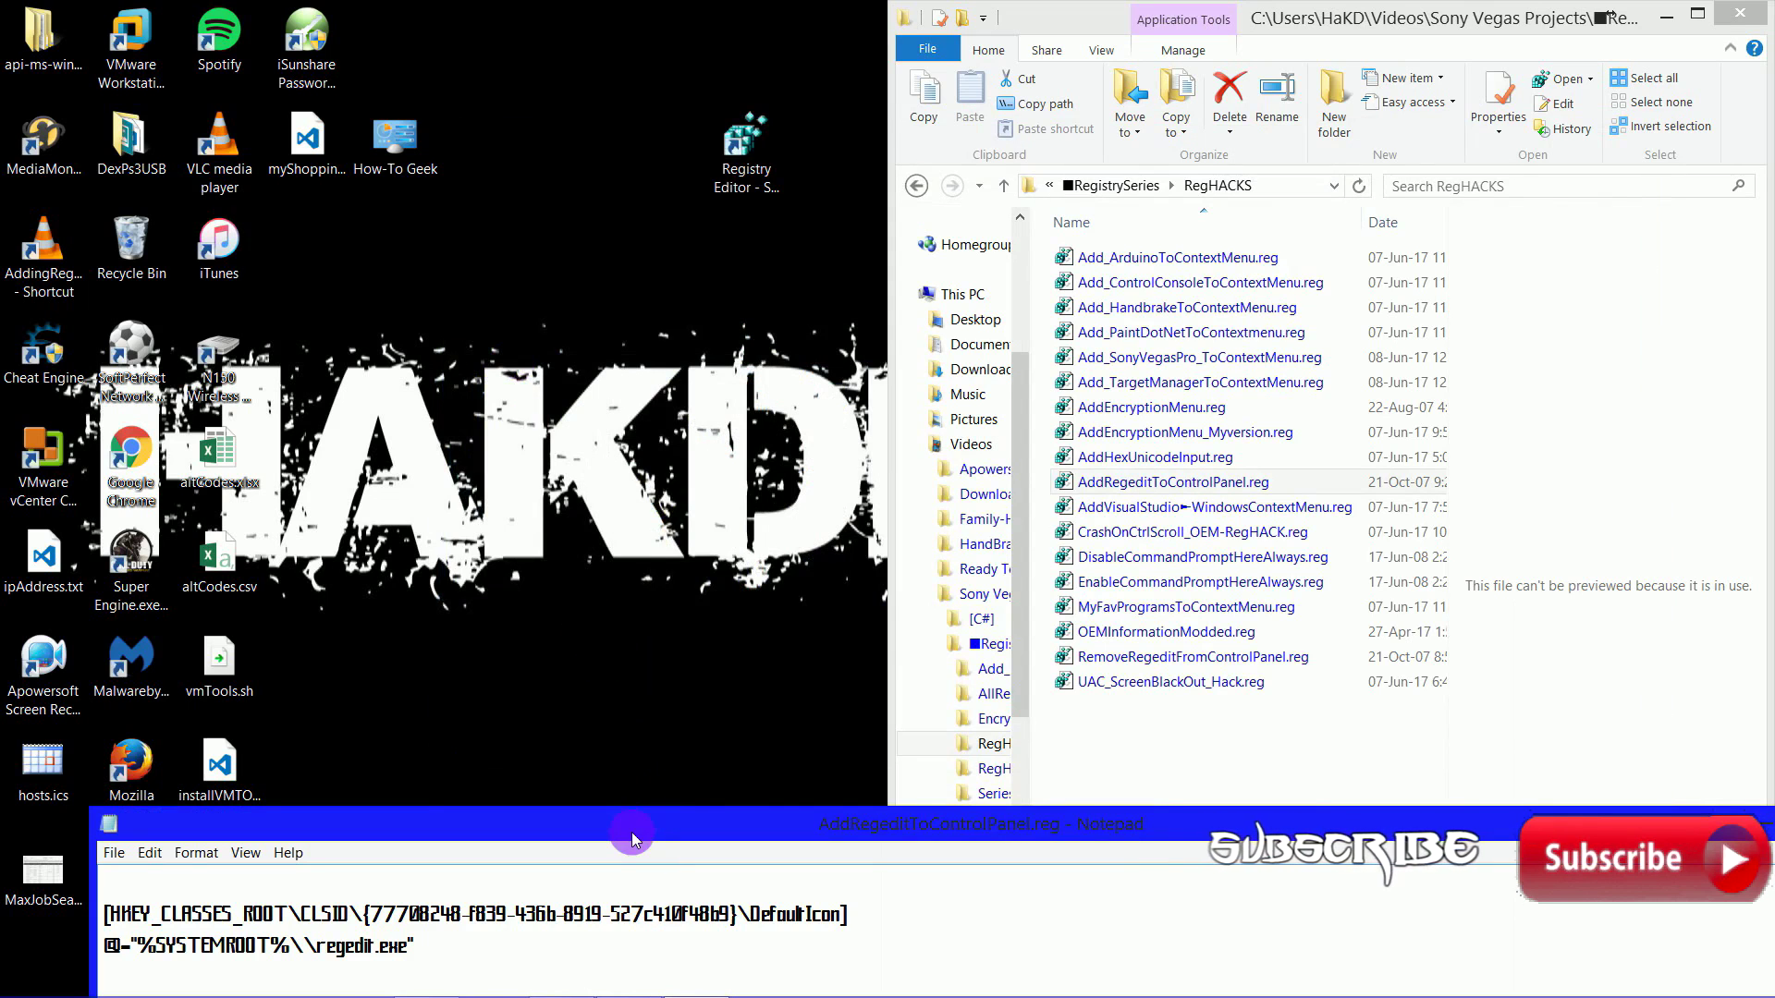
drag(629, 817, 324, 249)
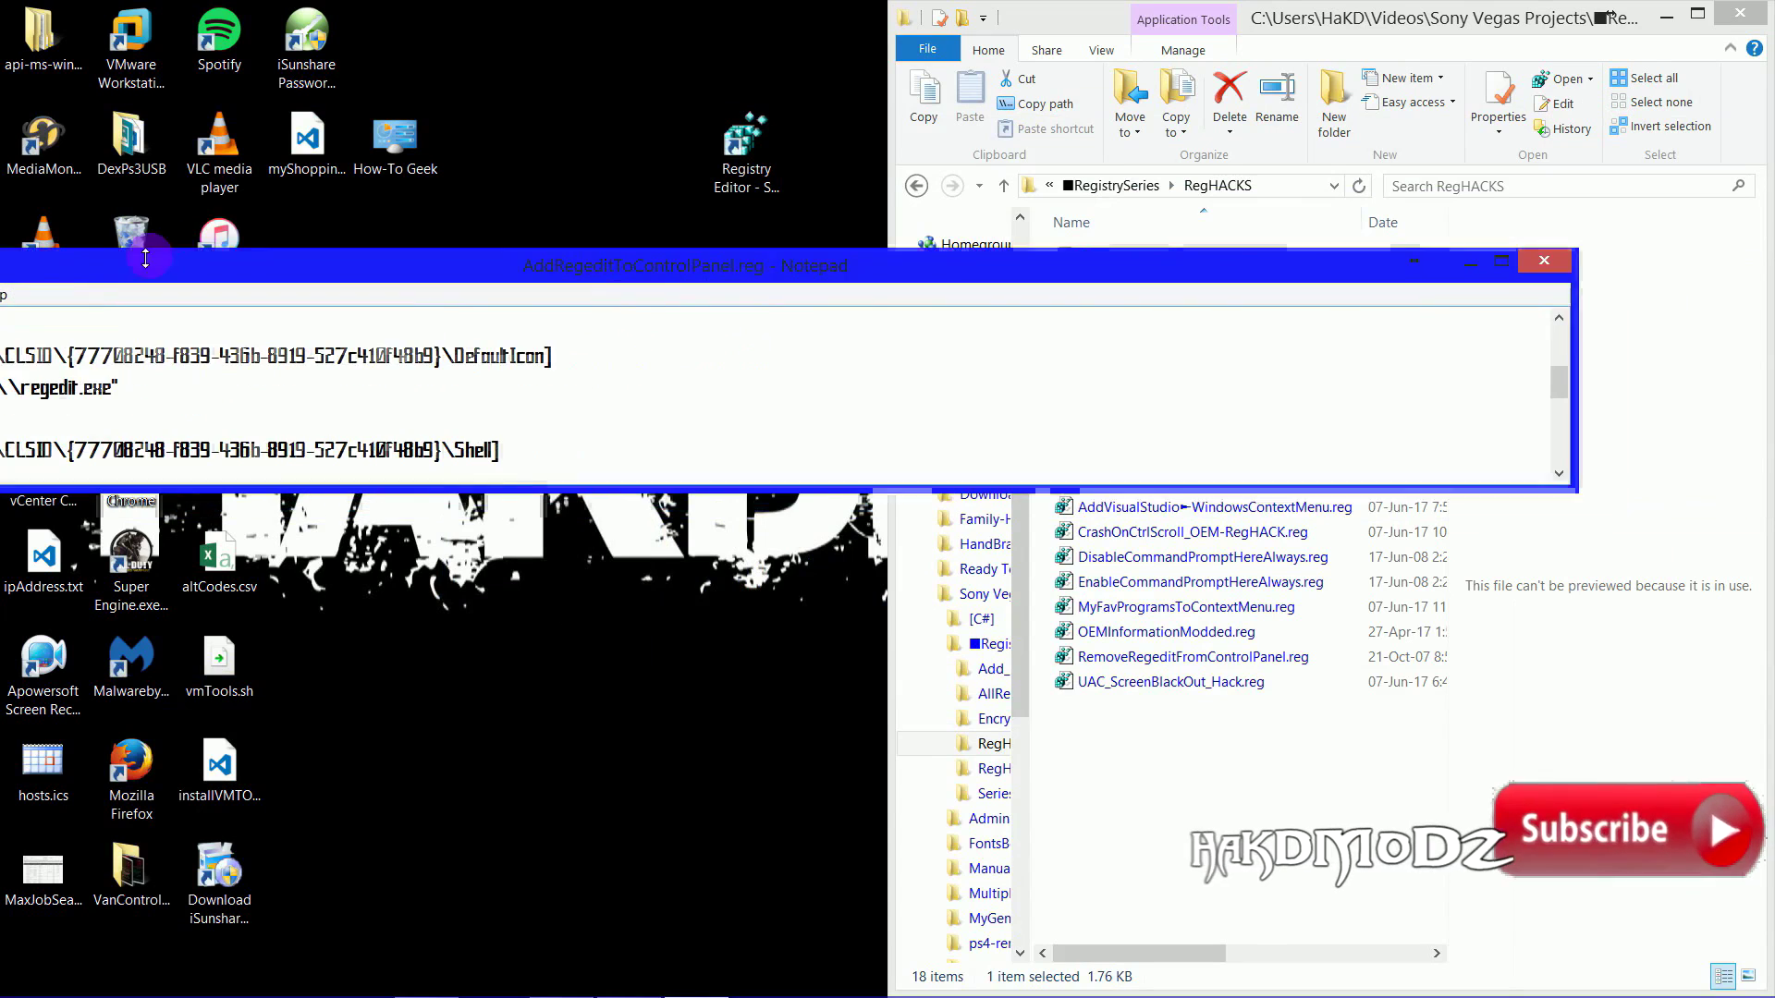
click(1552, 258)
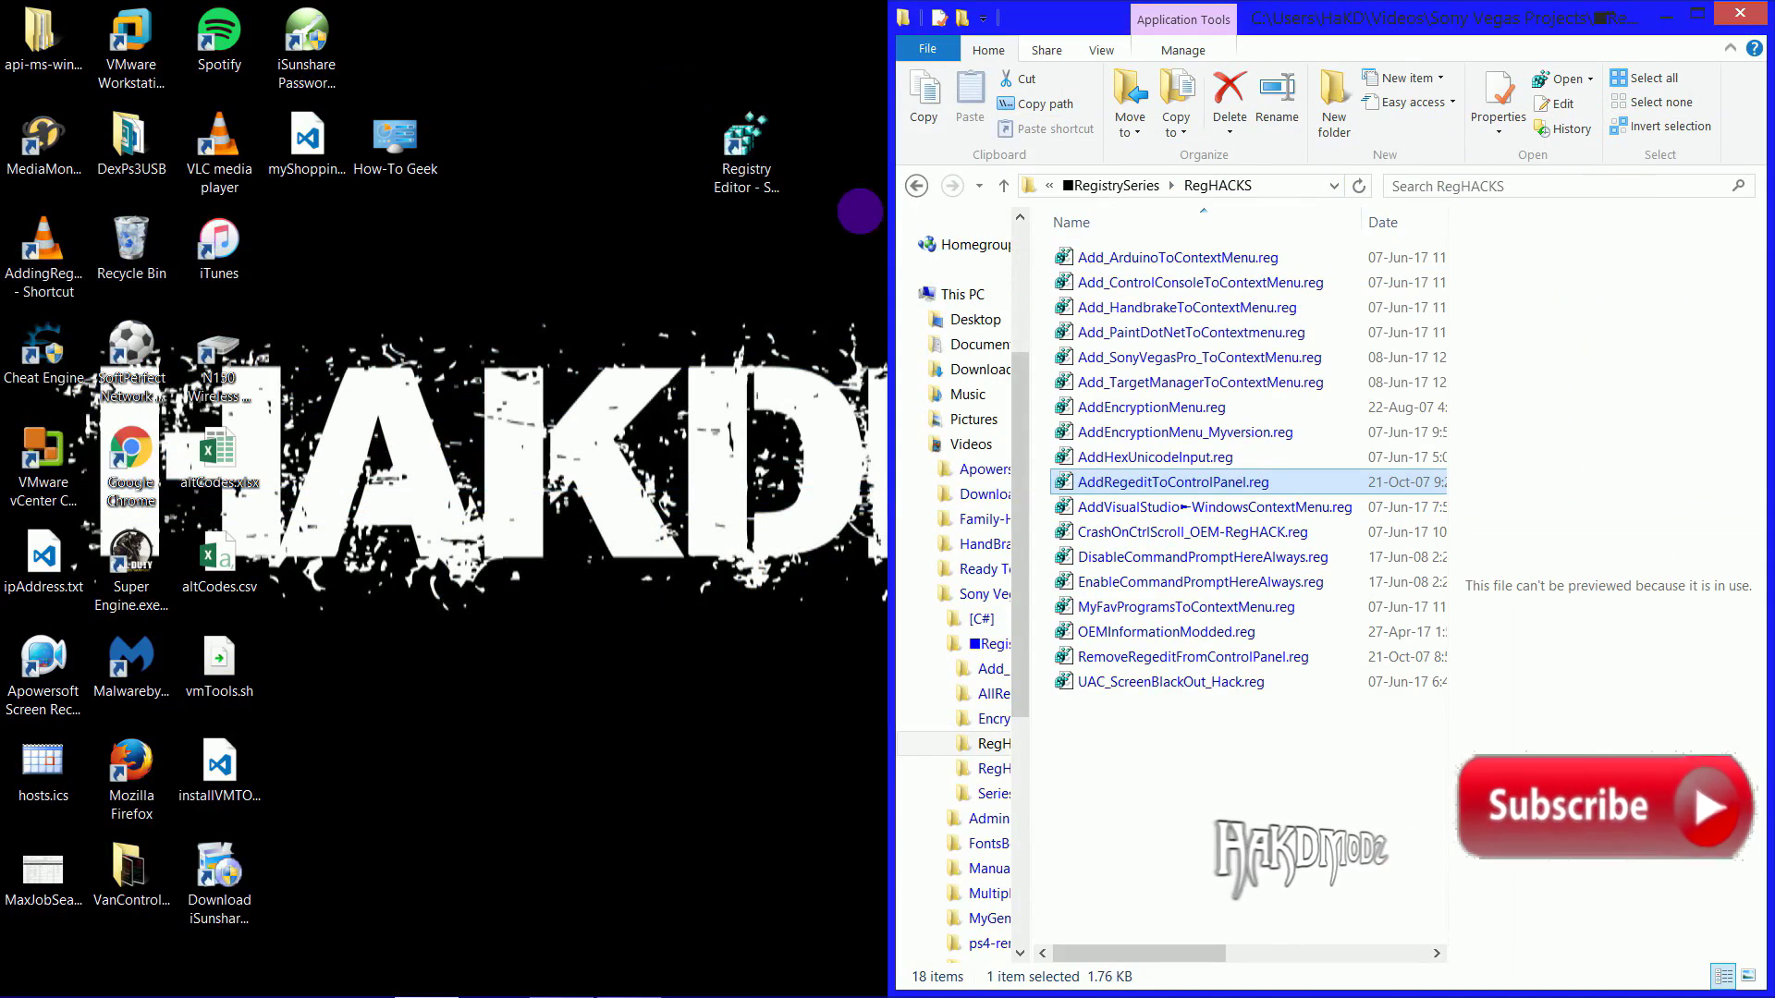
Reopen Registry Editor and collapse SOFTWARE and HKEY_LOCAL_MACHINE back to the Computer root.
double_click(773, 154)
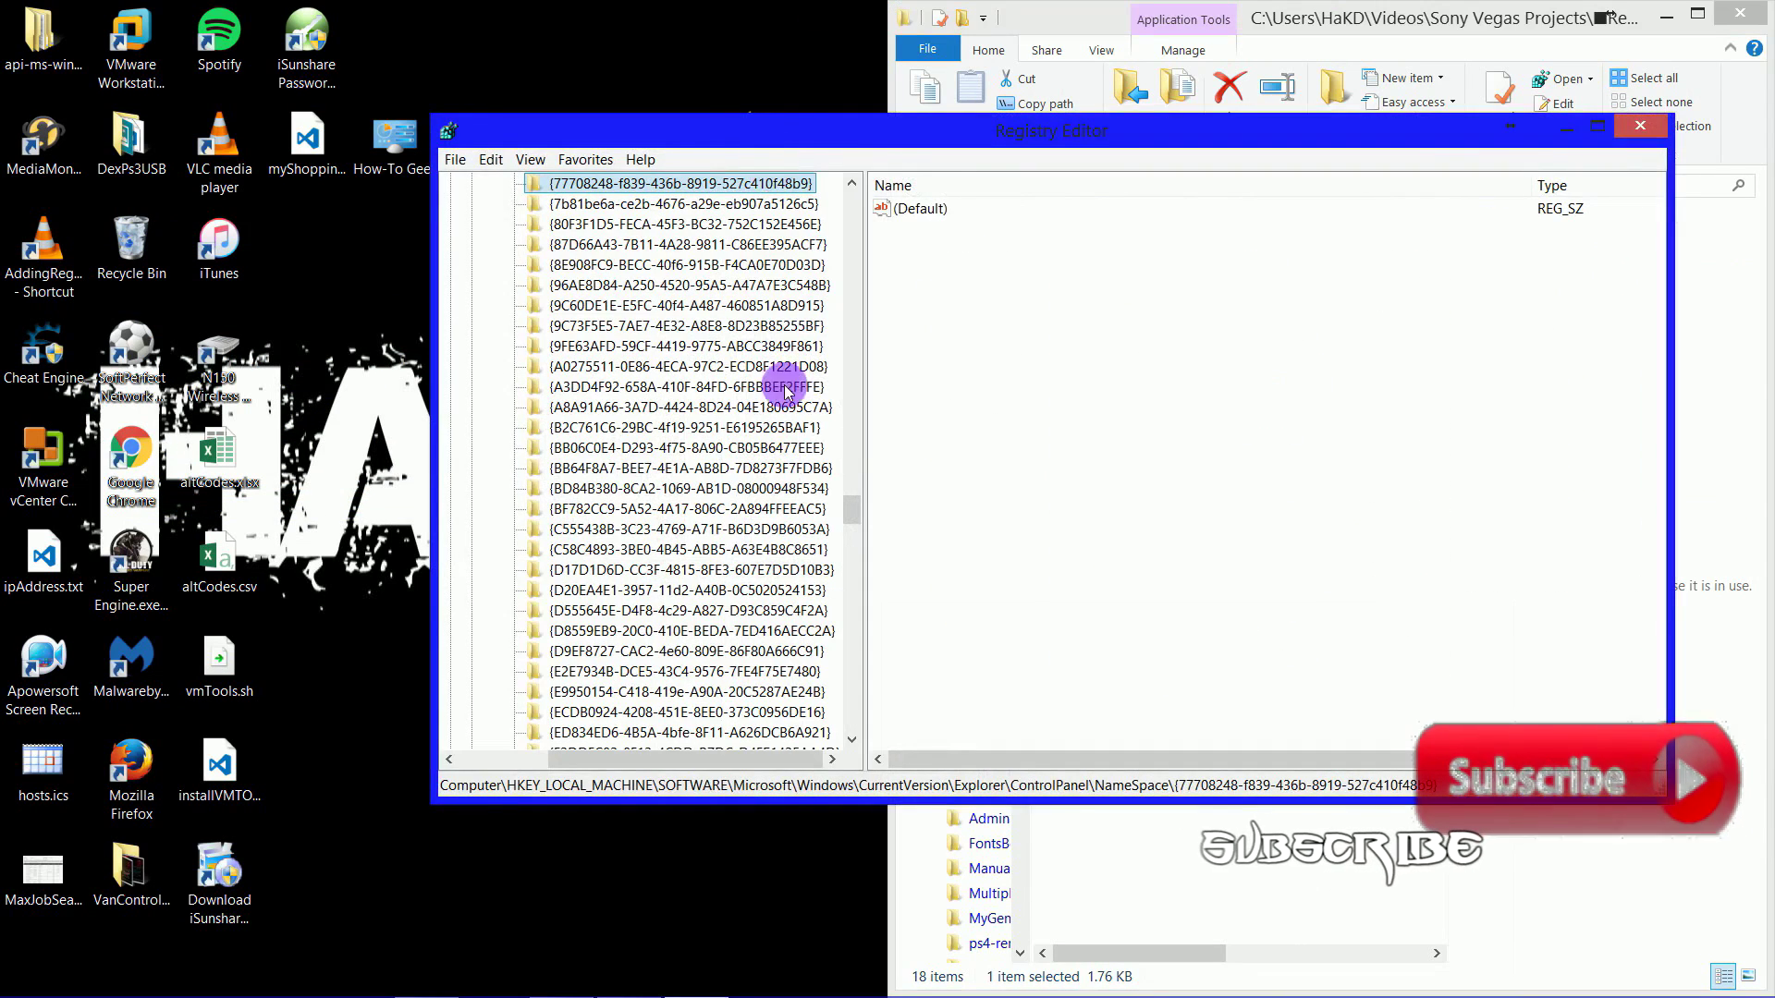
drag(851, 507, 856, 175)
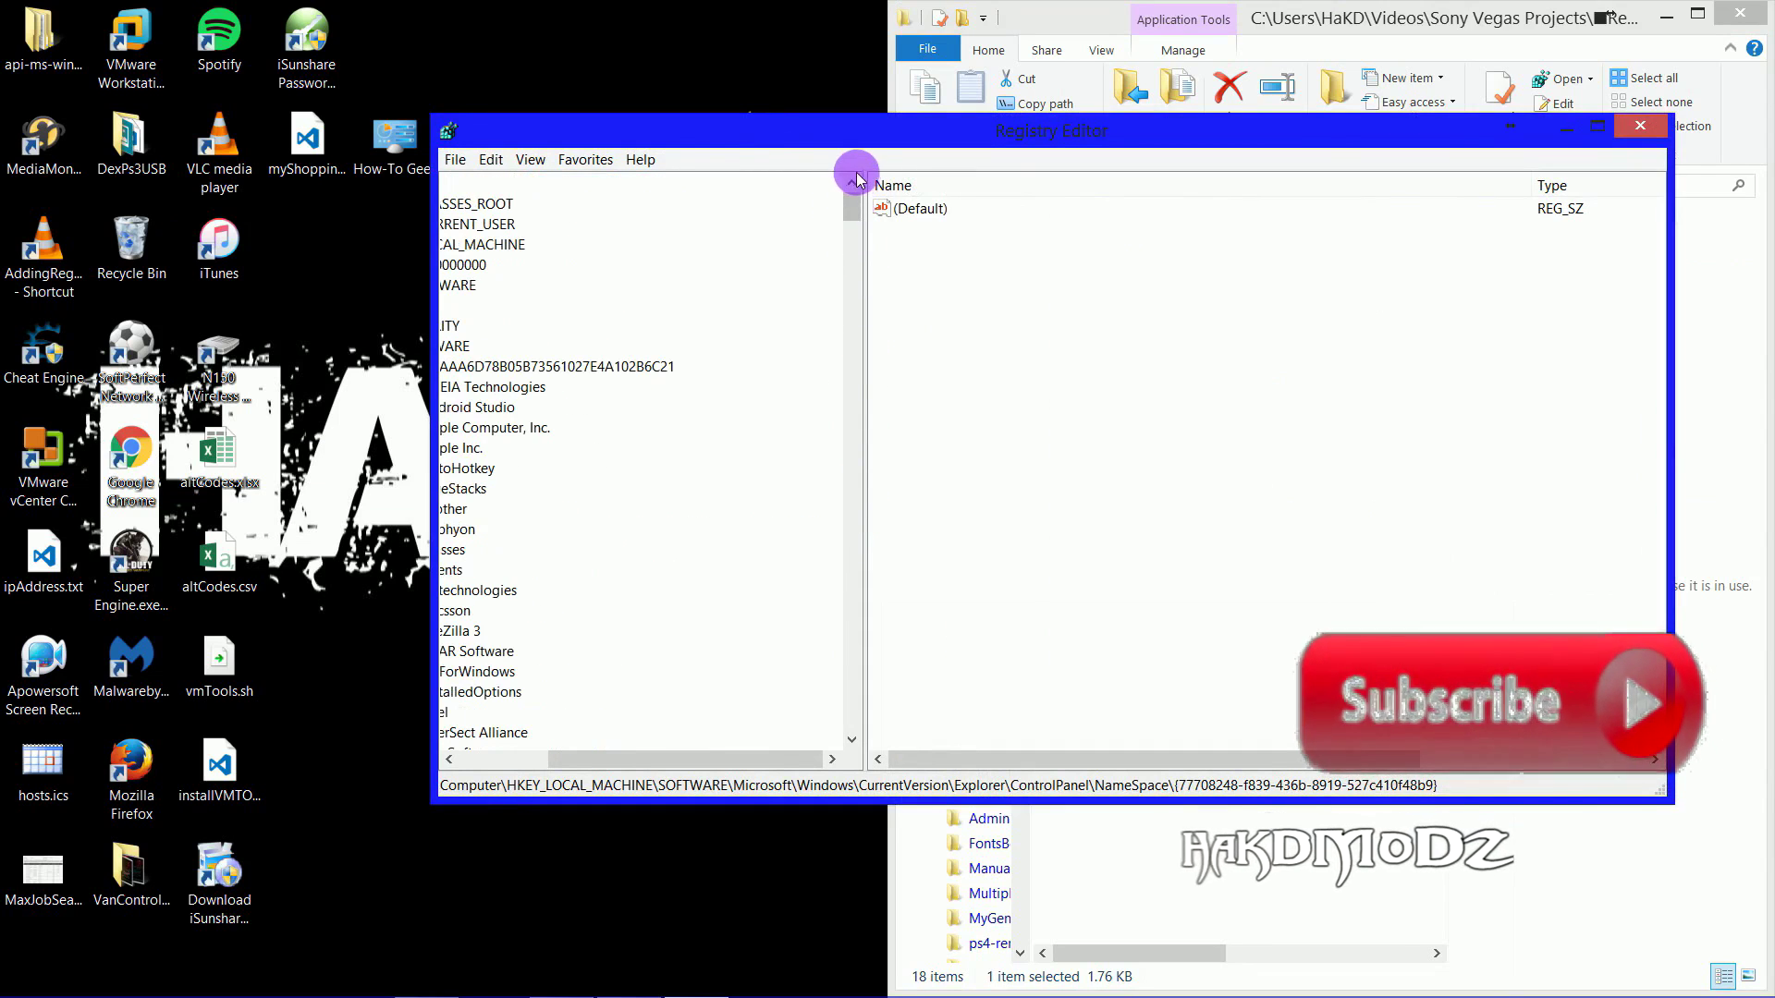
drag(785, 753, 686, 792)
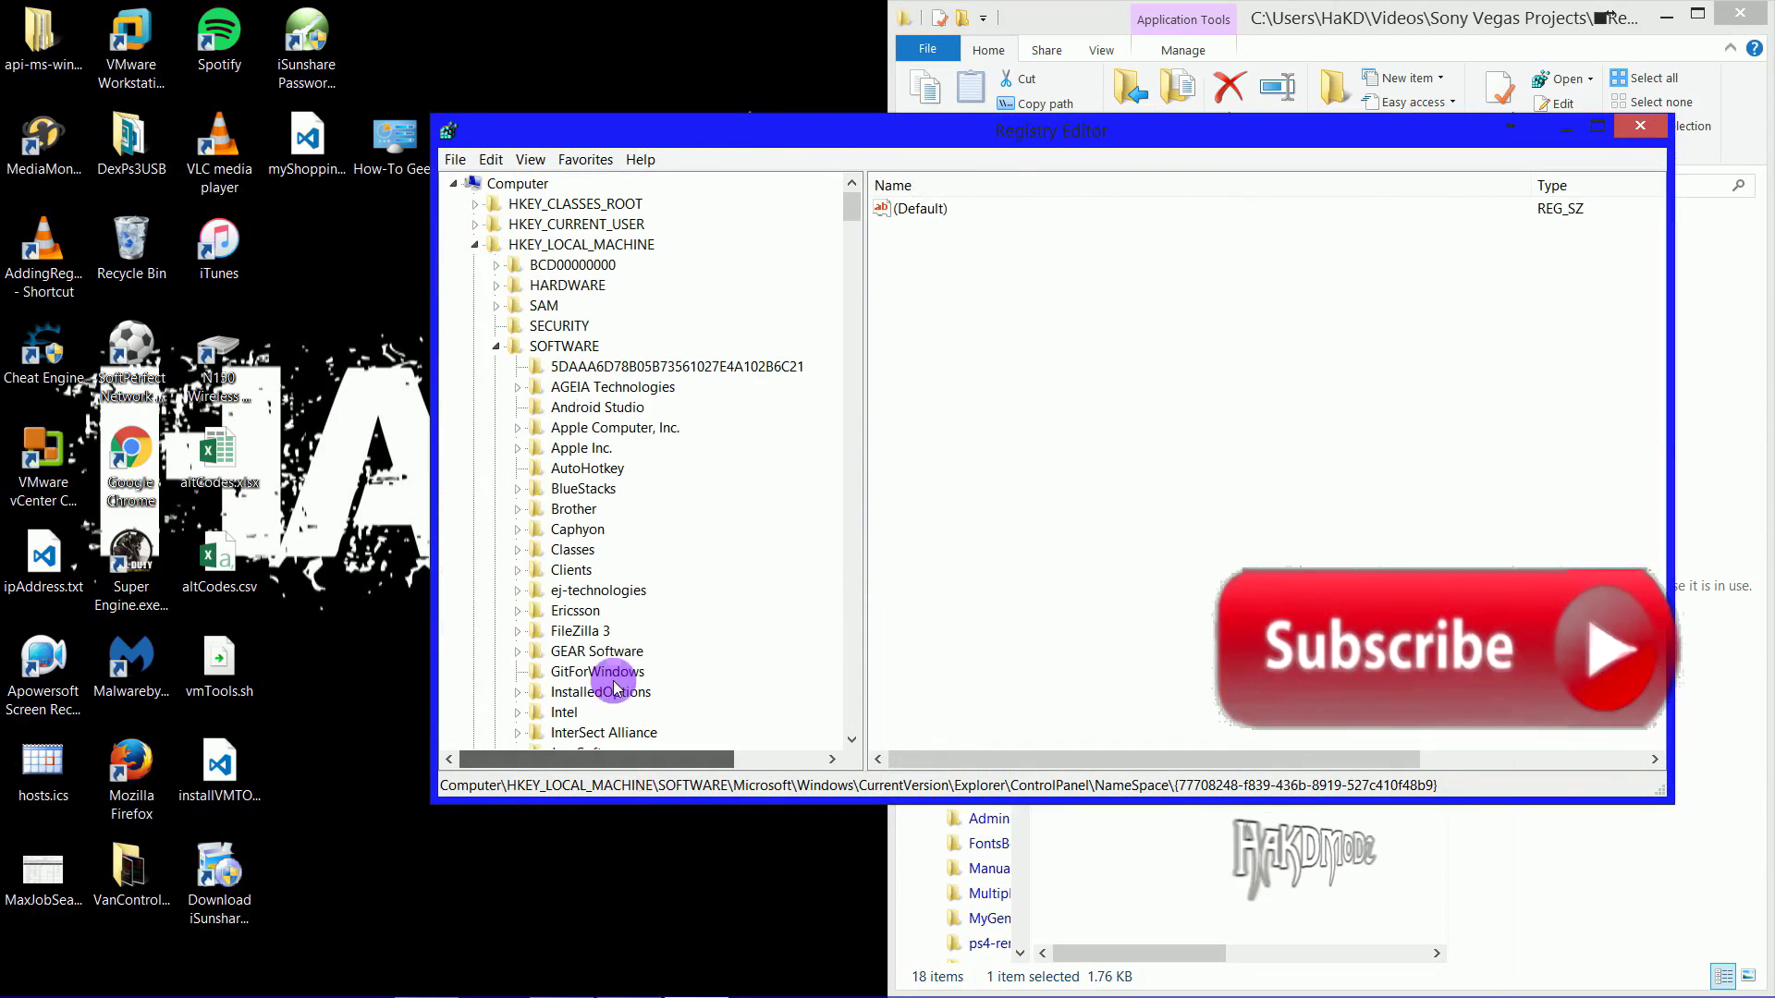
click(497, 347)
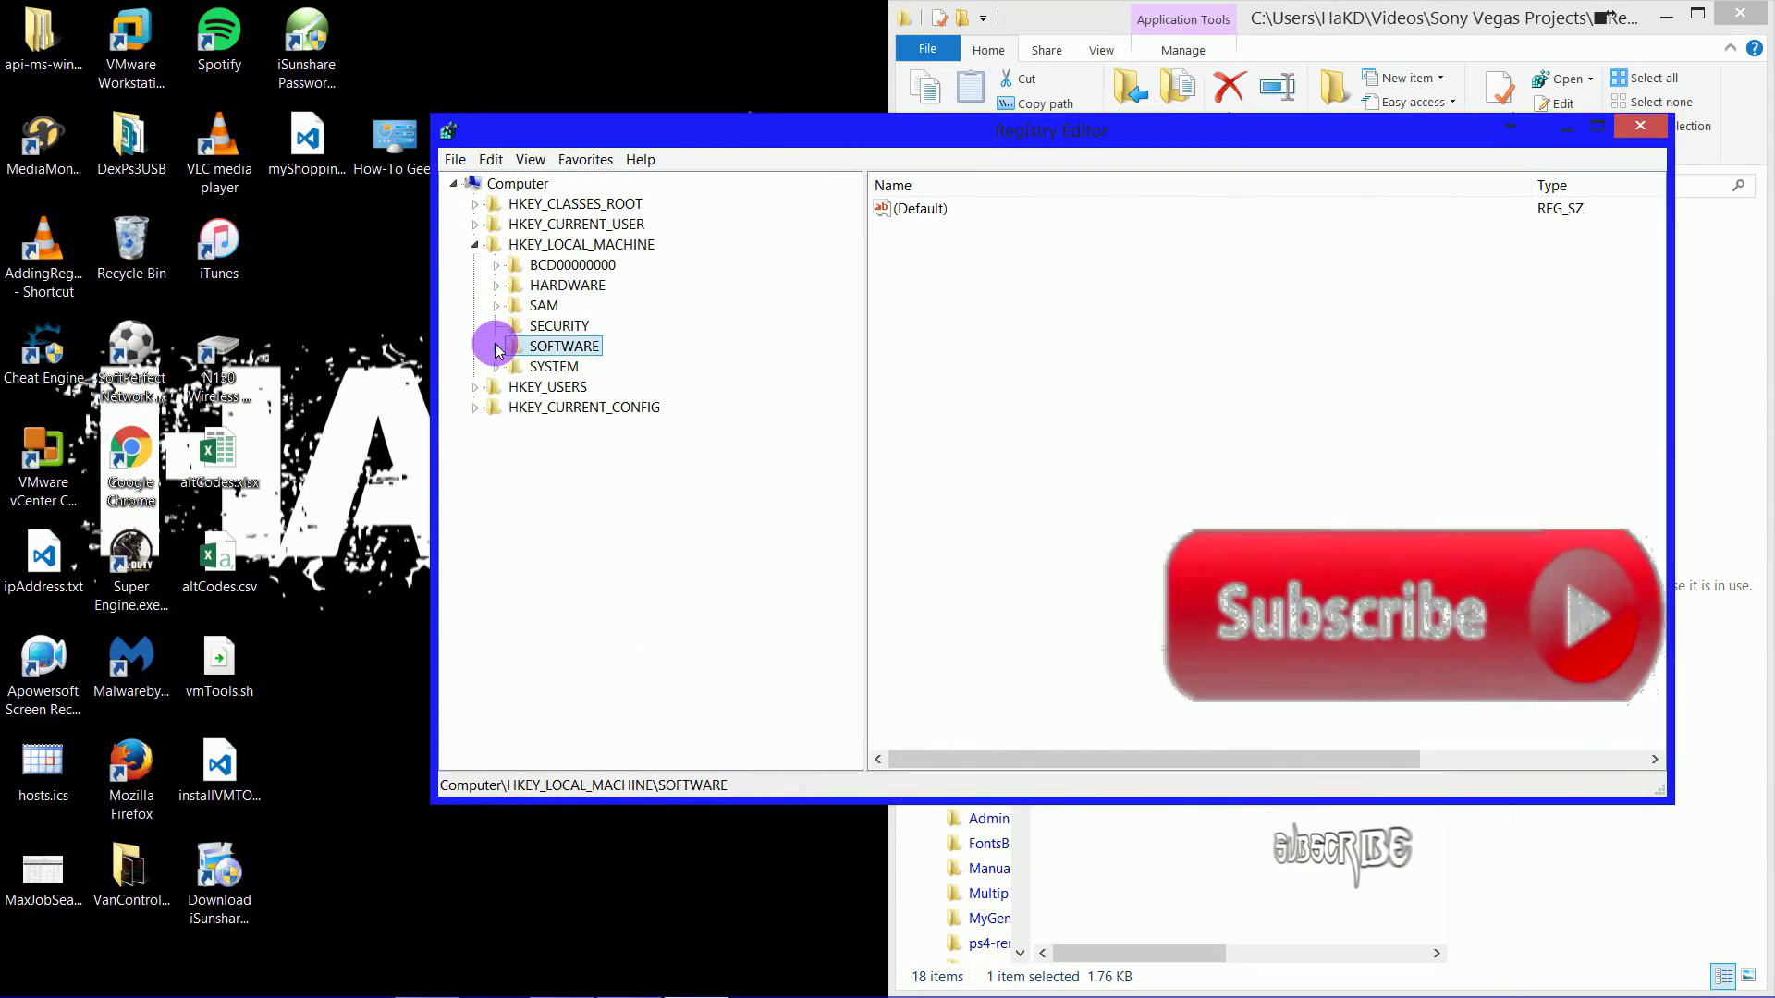
click(476, 245)
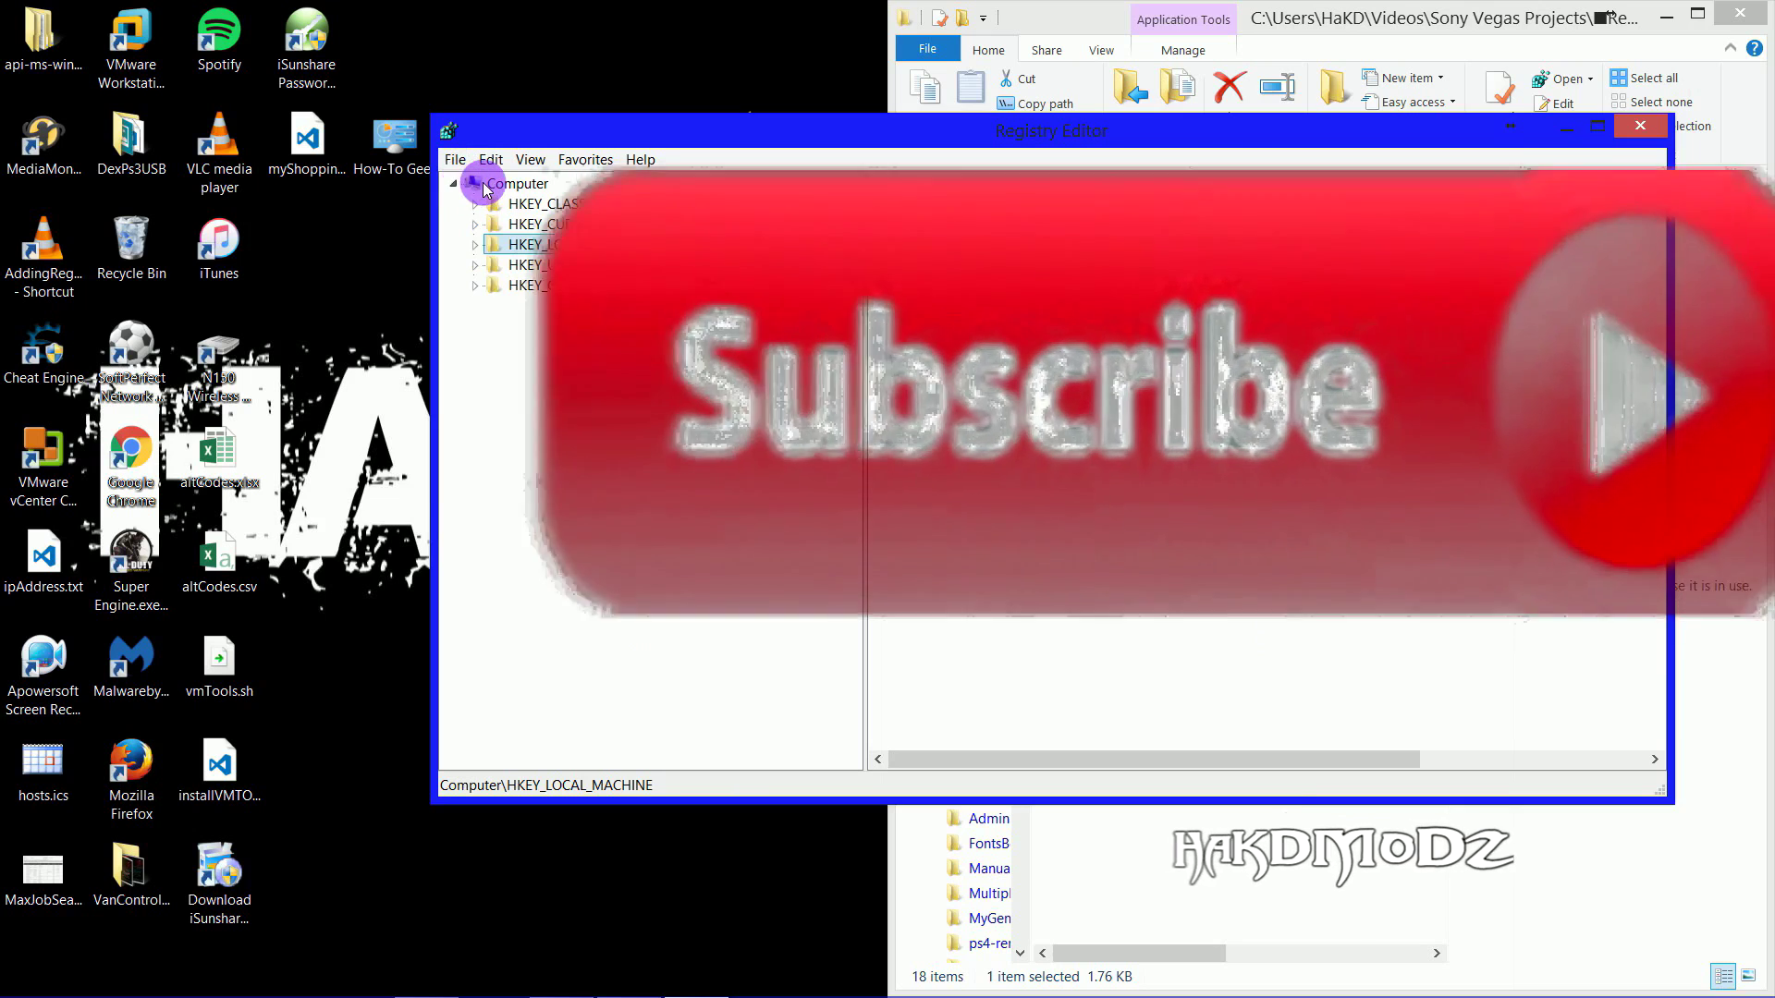
click(482, 186)
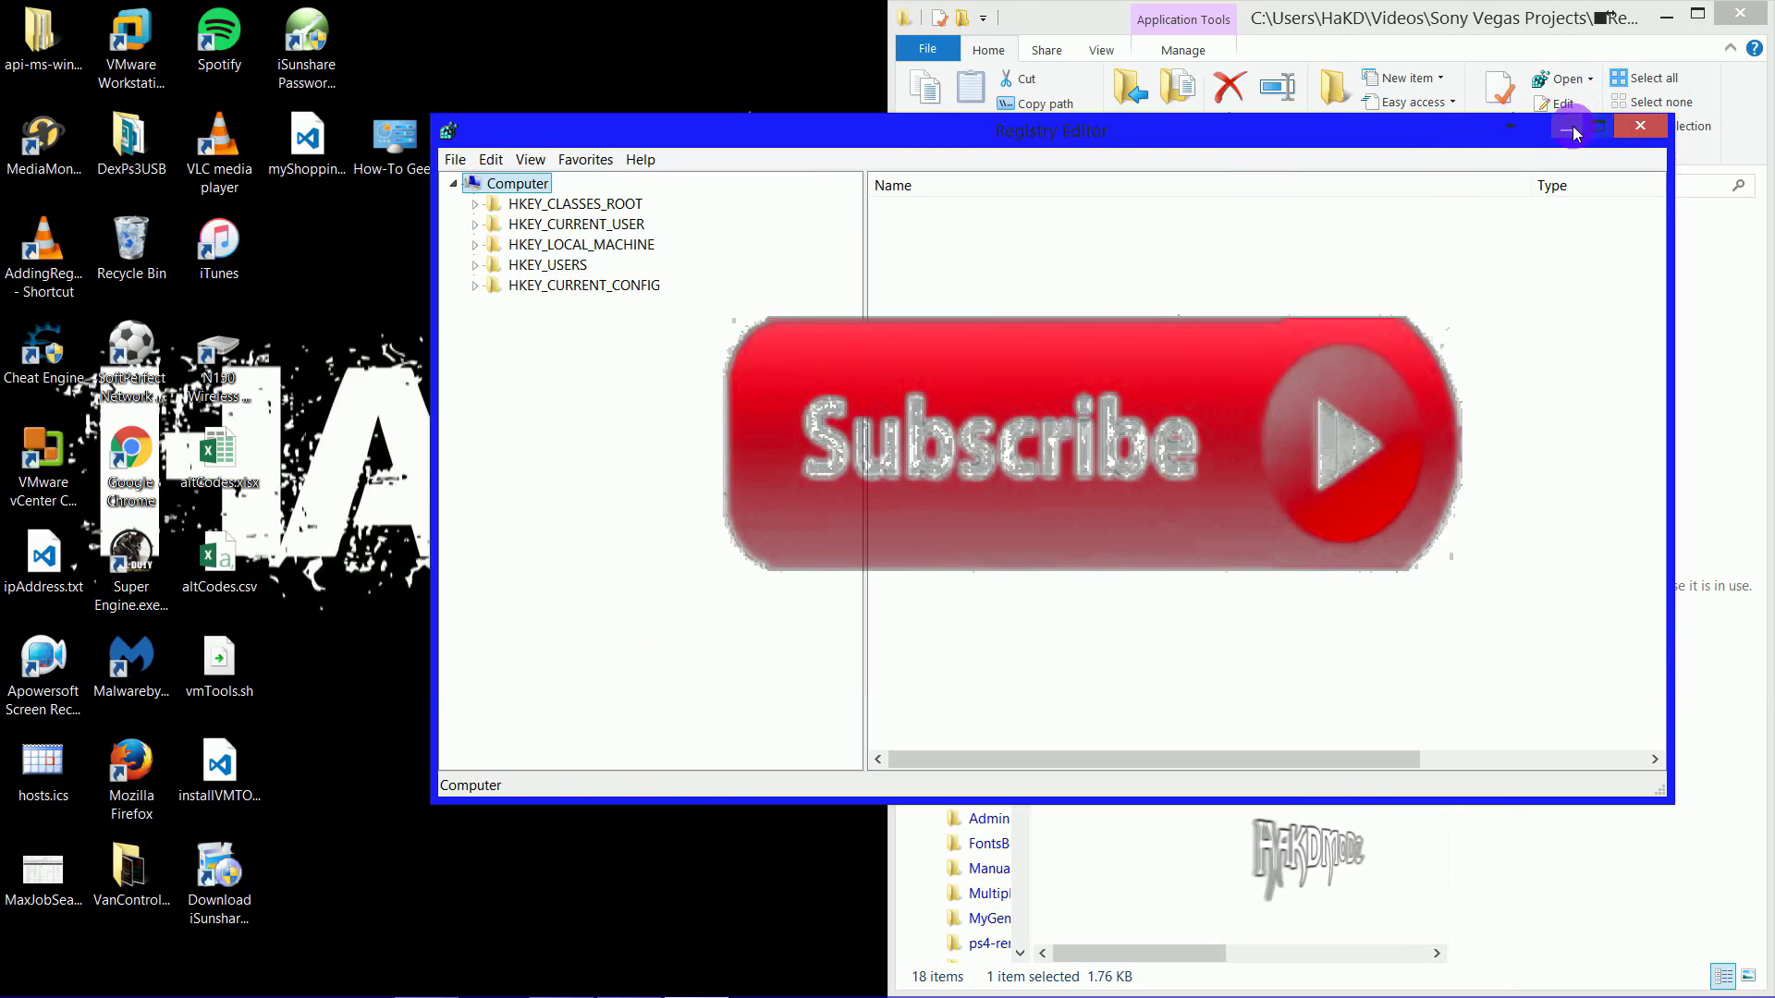
Close File Explorer and turn off Show desktop icons.
click(1746, 19)
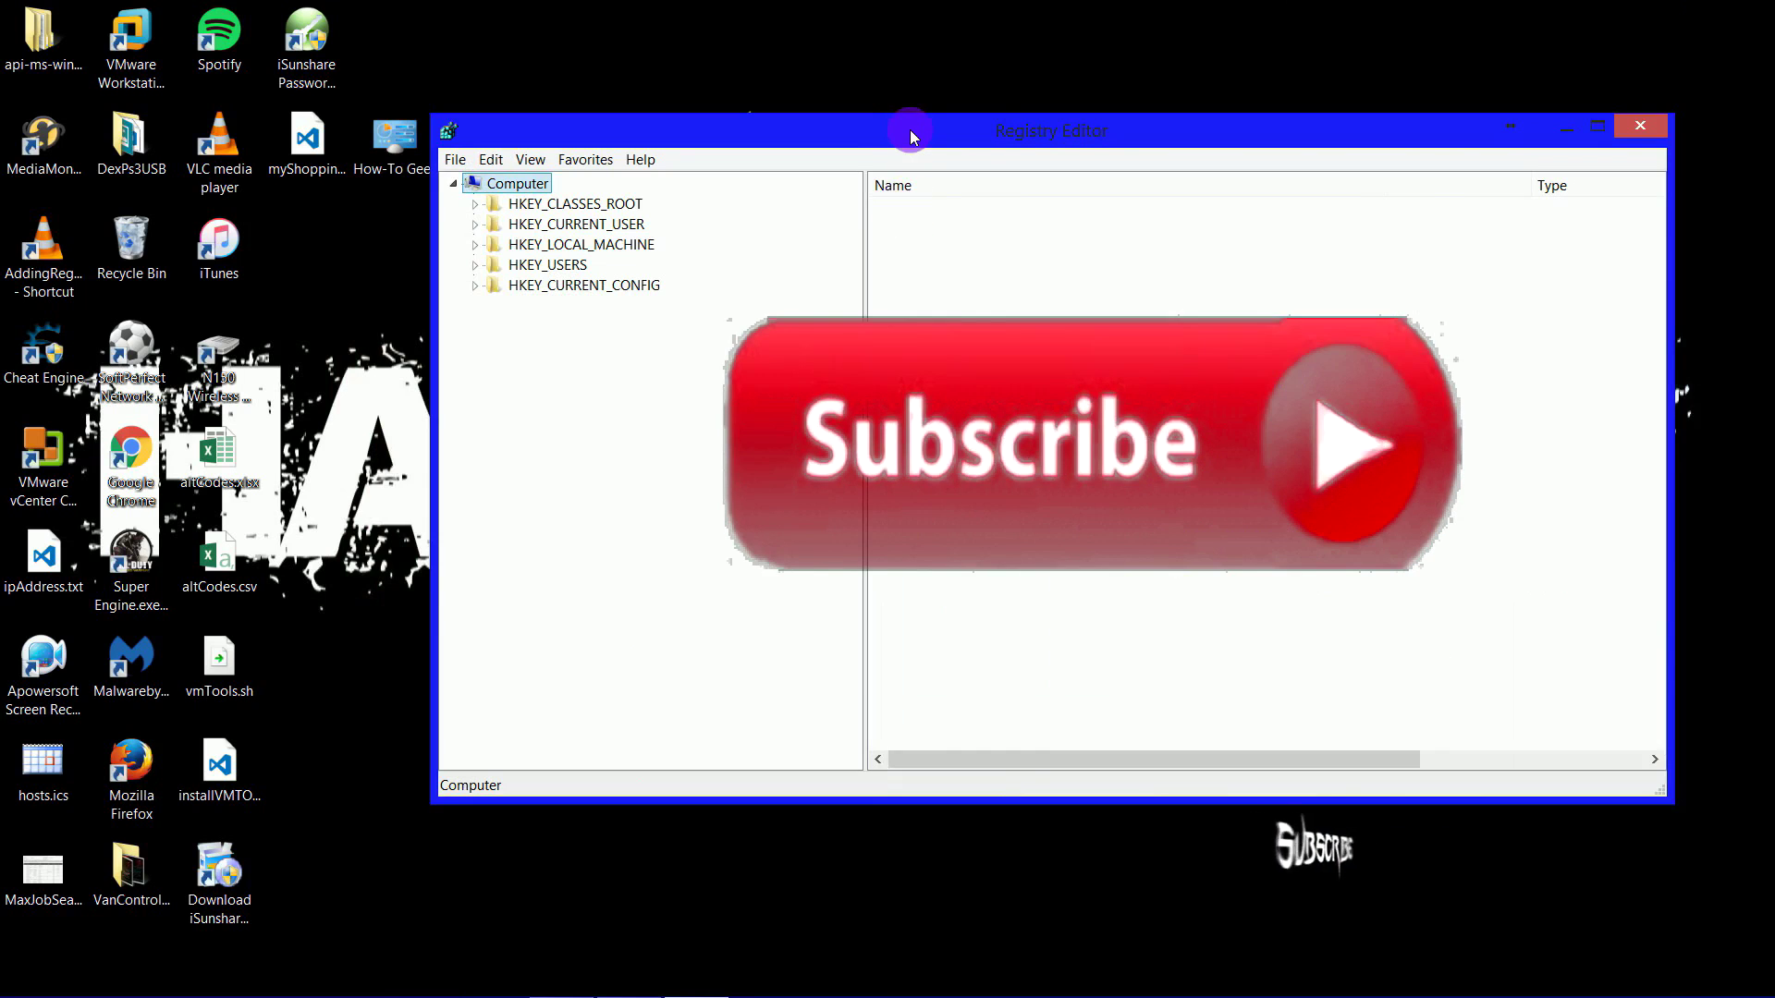
right_click(867, 58)
mouse_move(867, 61)
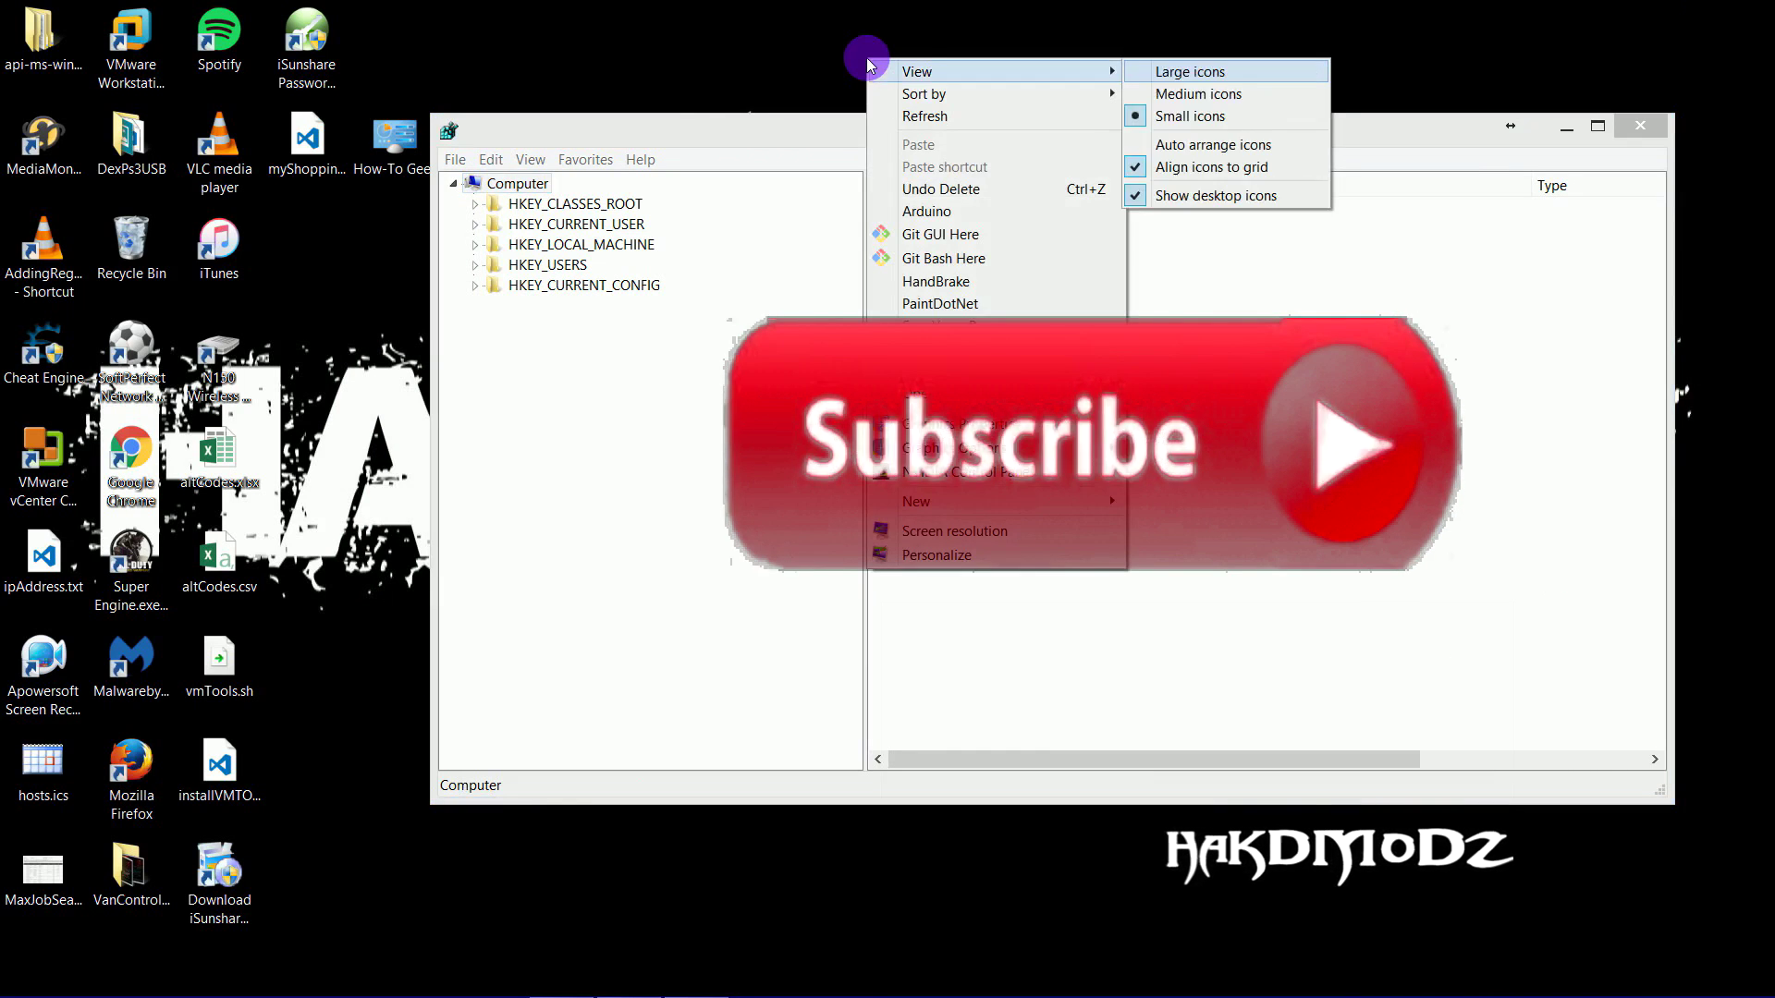
key(d)
mouse_move(885, 987)
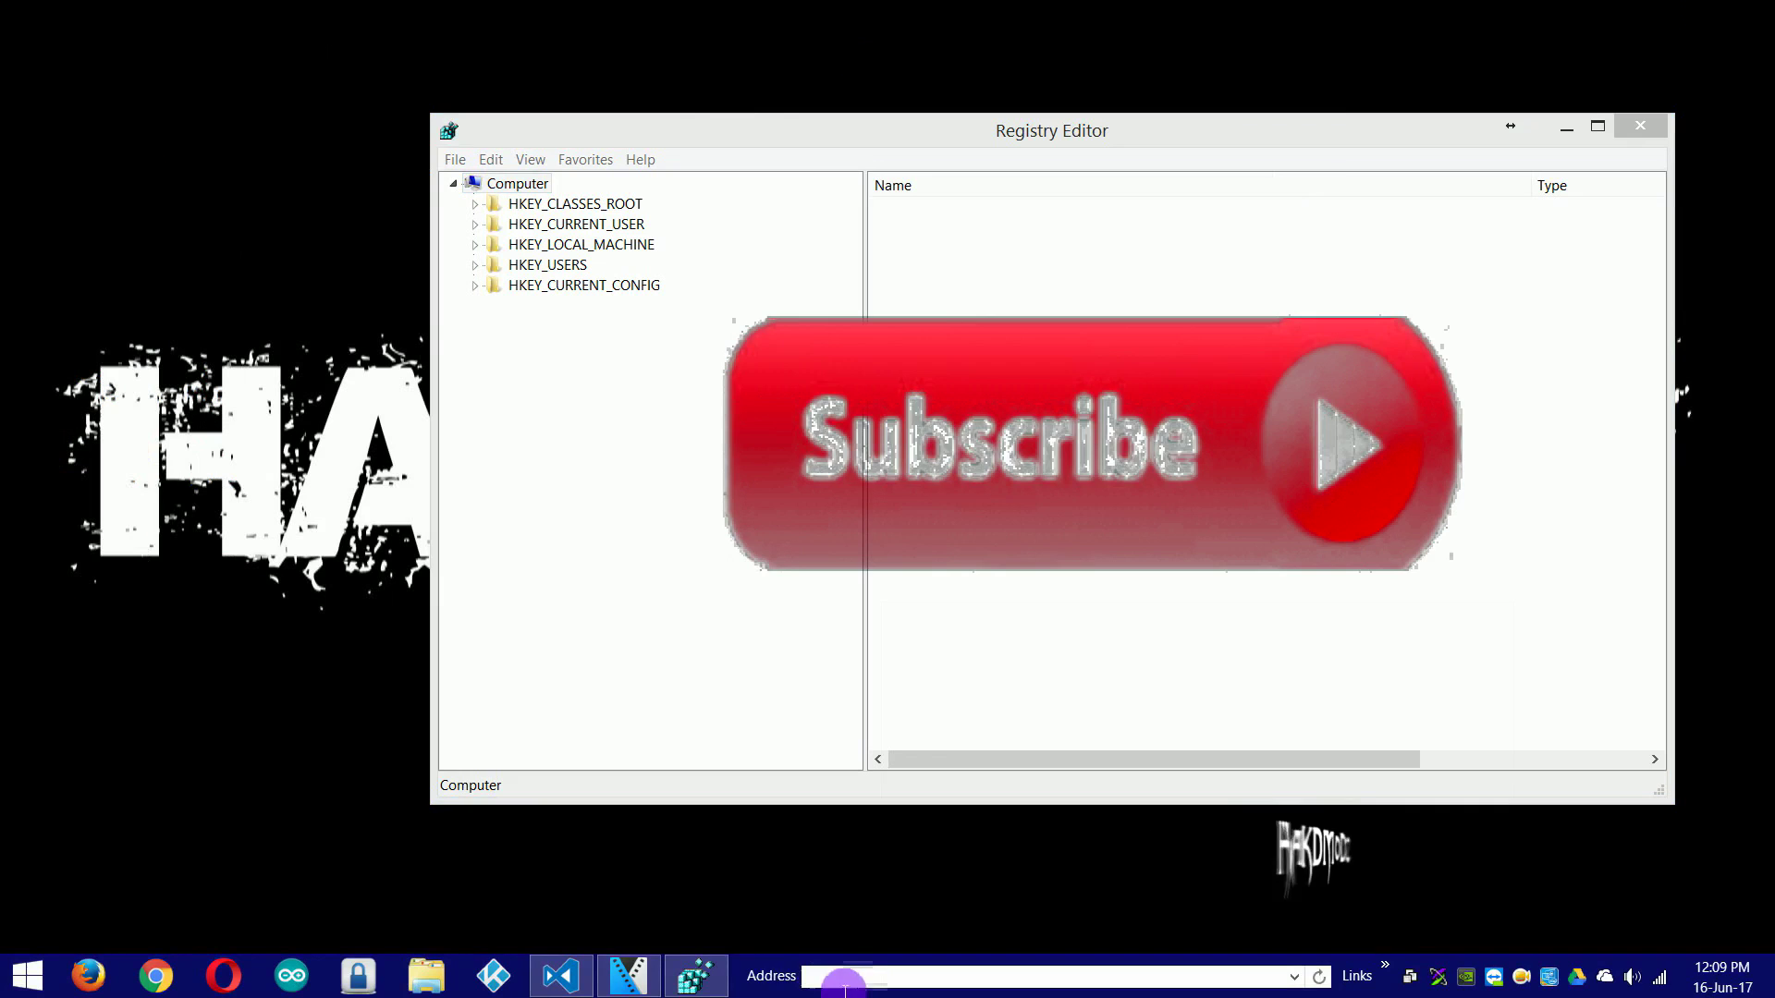